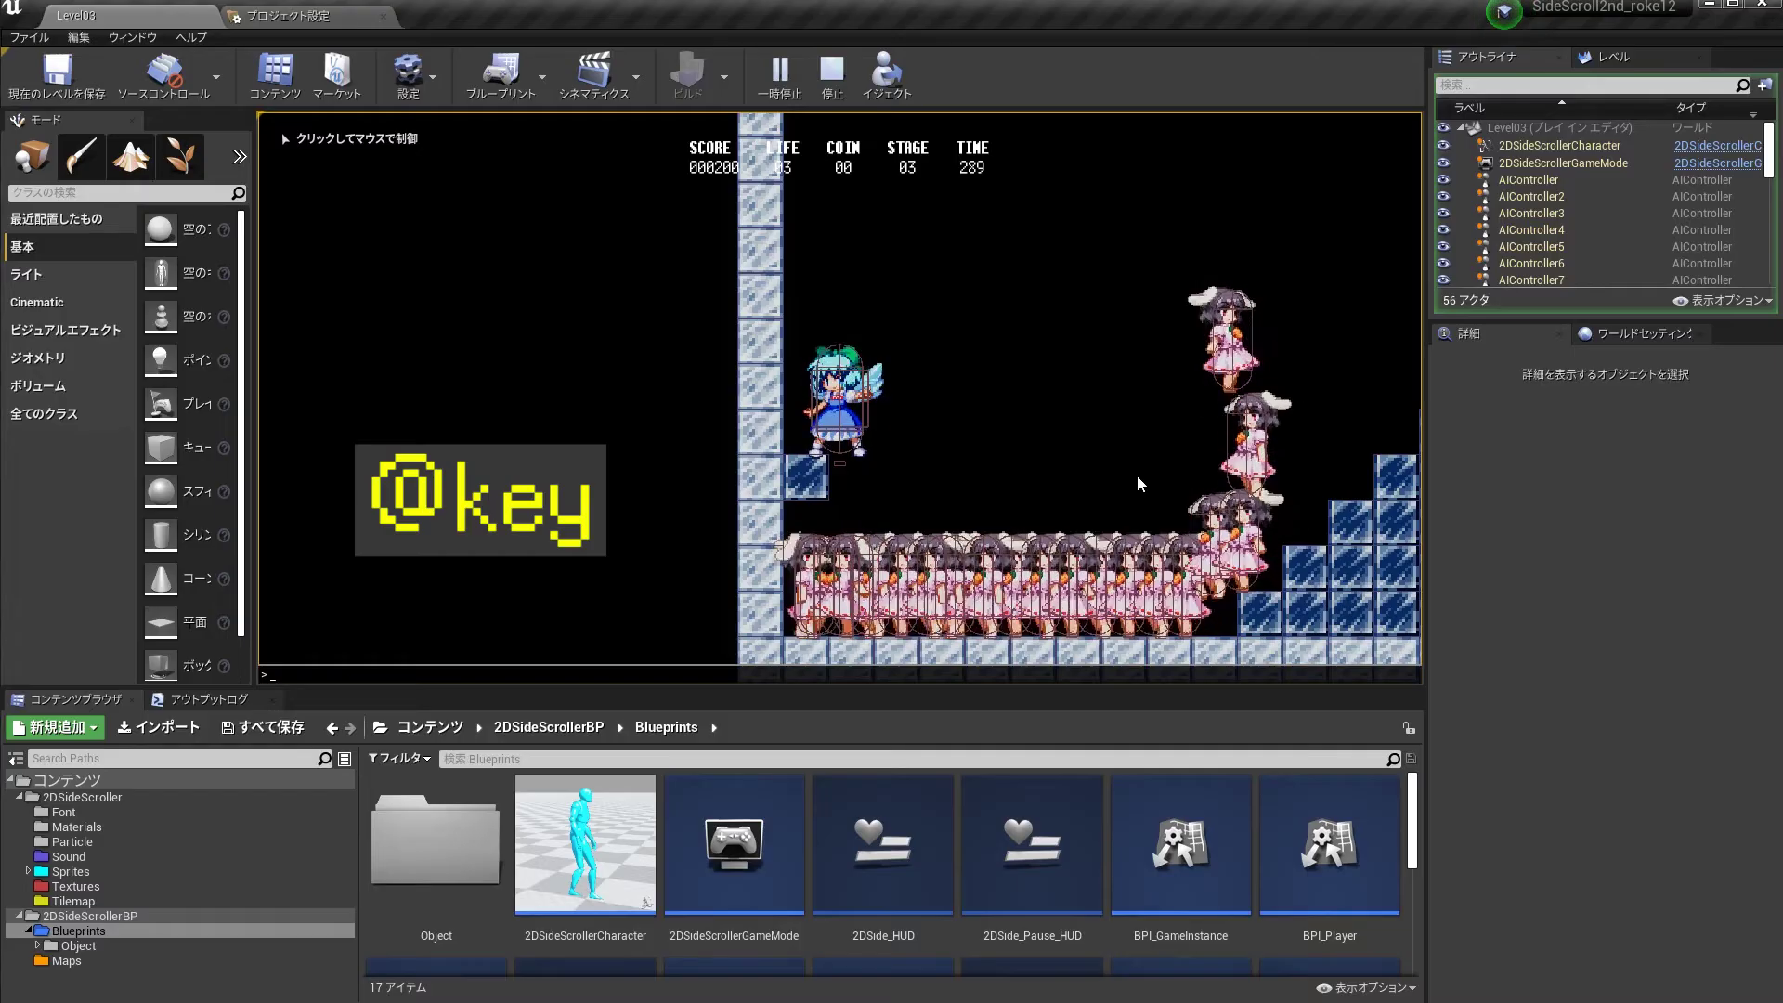
# Step: Run dumpticks in the console to list every tick function, then end the play session
pyautogui.write('d')
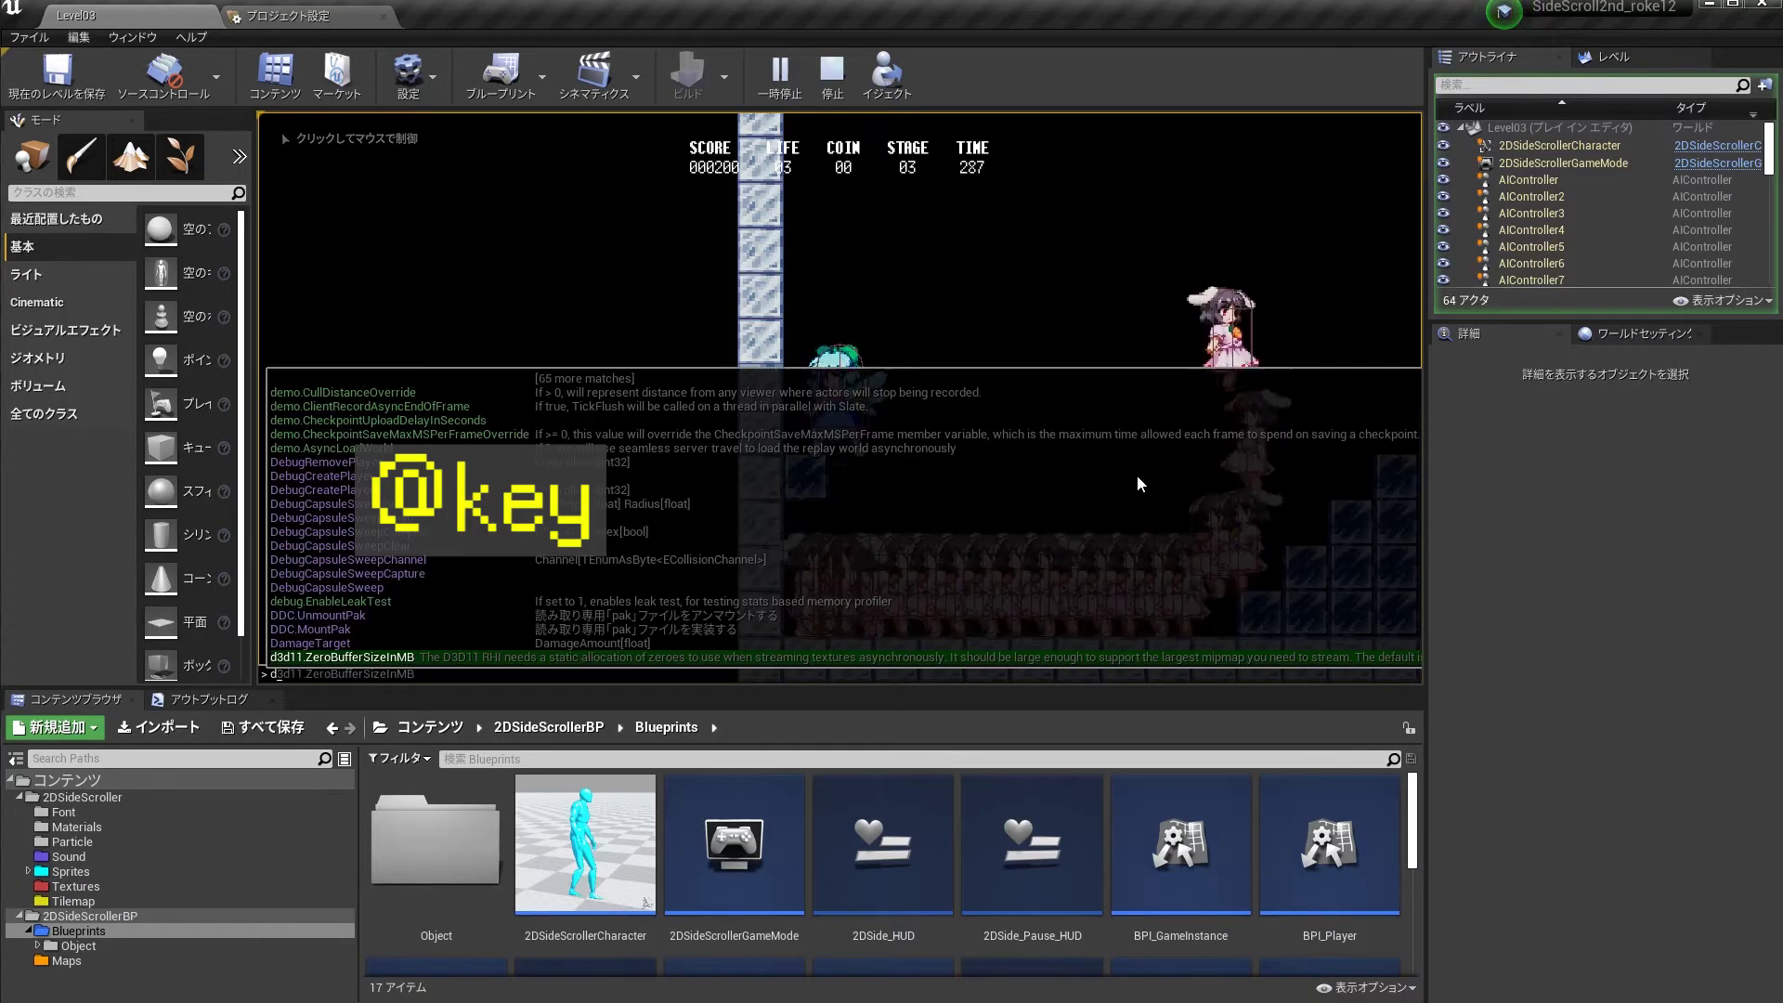
pyautogui.write('ump')
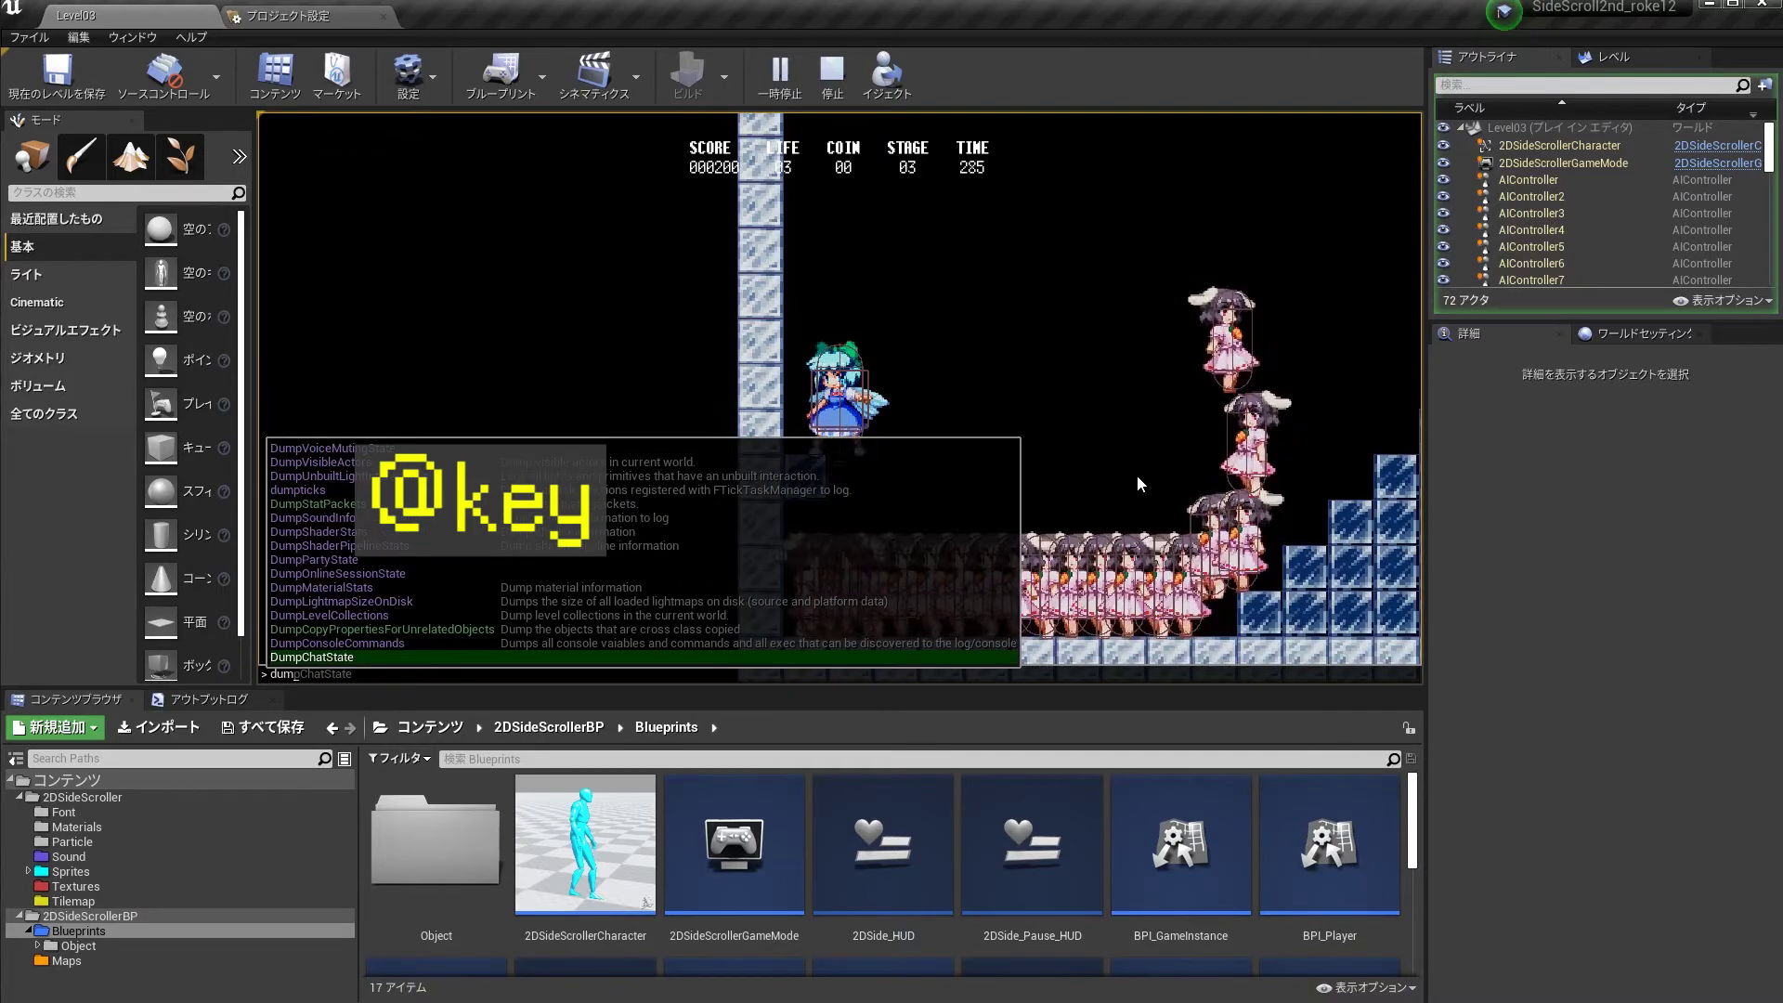
pyautogui.write('ti')
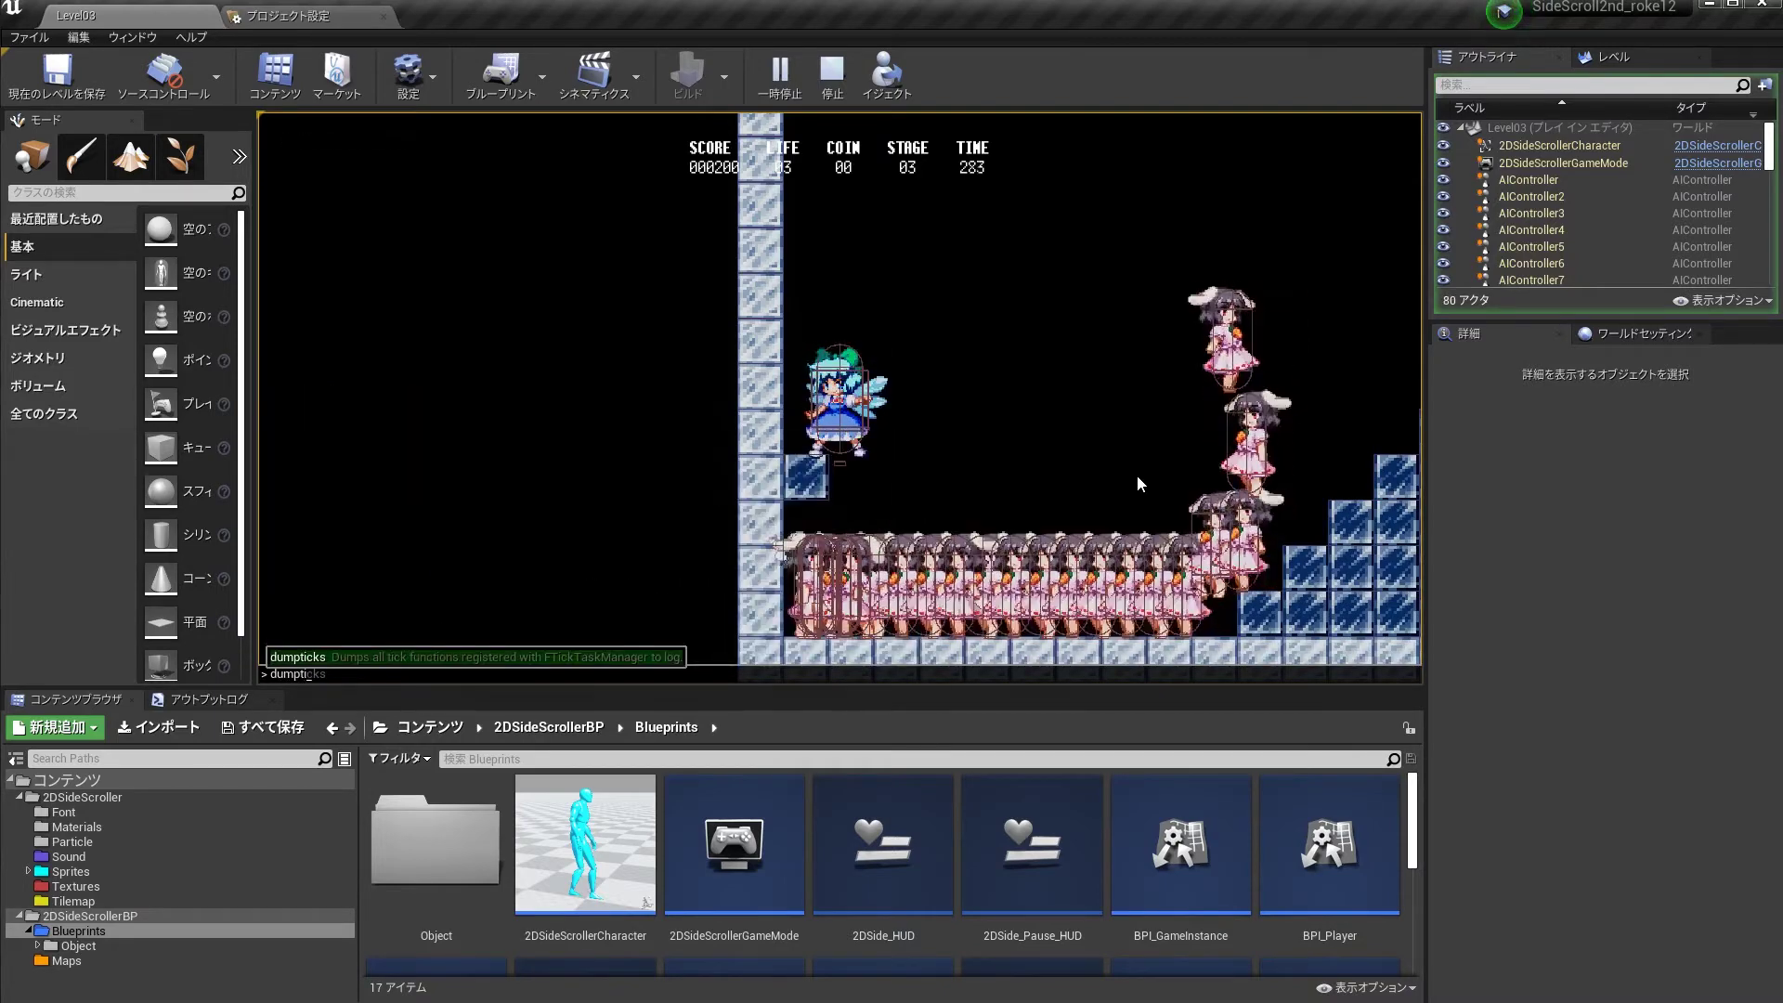
pyautogui.write('dks')
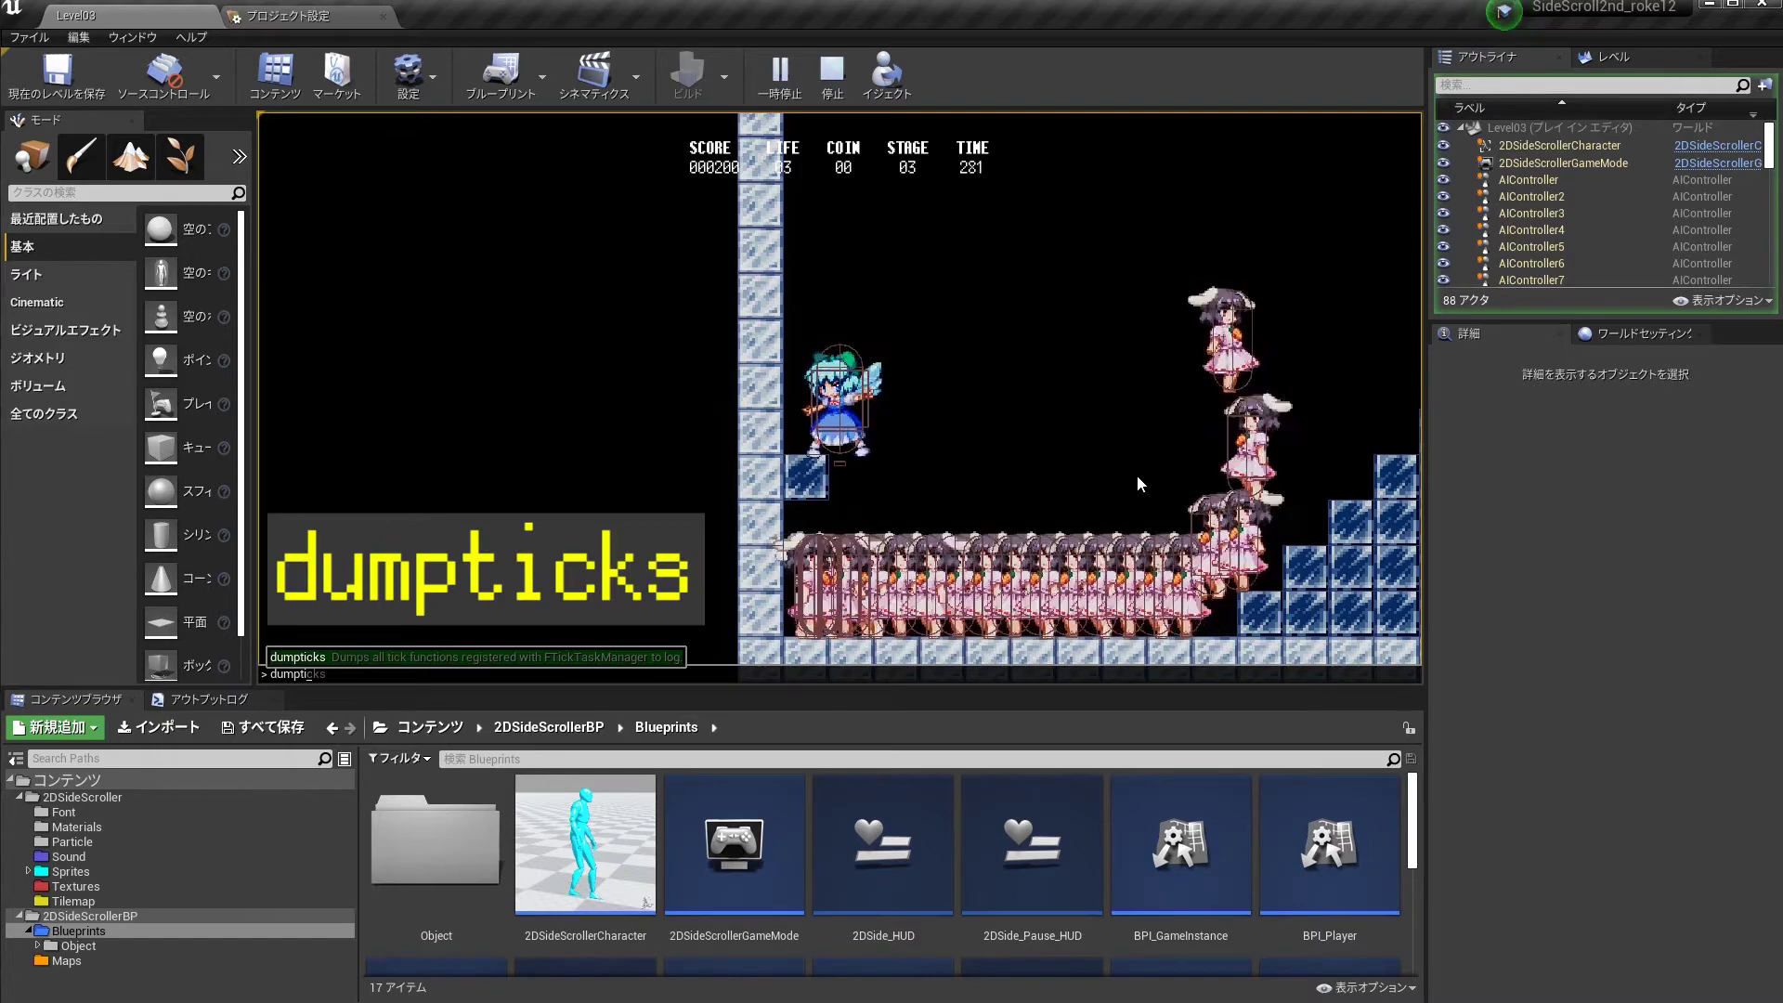
pyautogui.press('Return')
pyautogui.press('Escape')
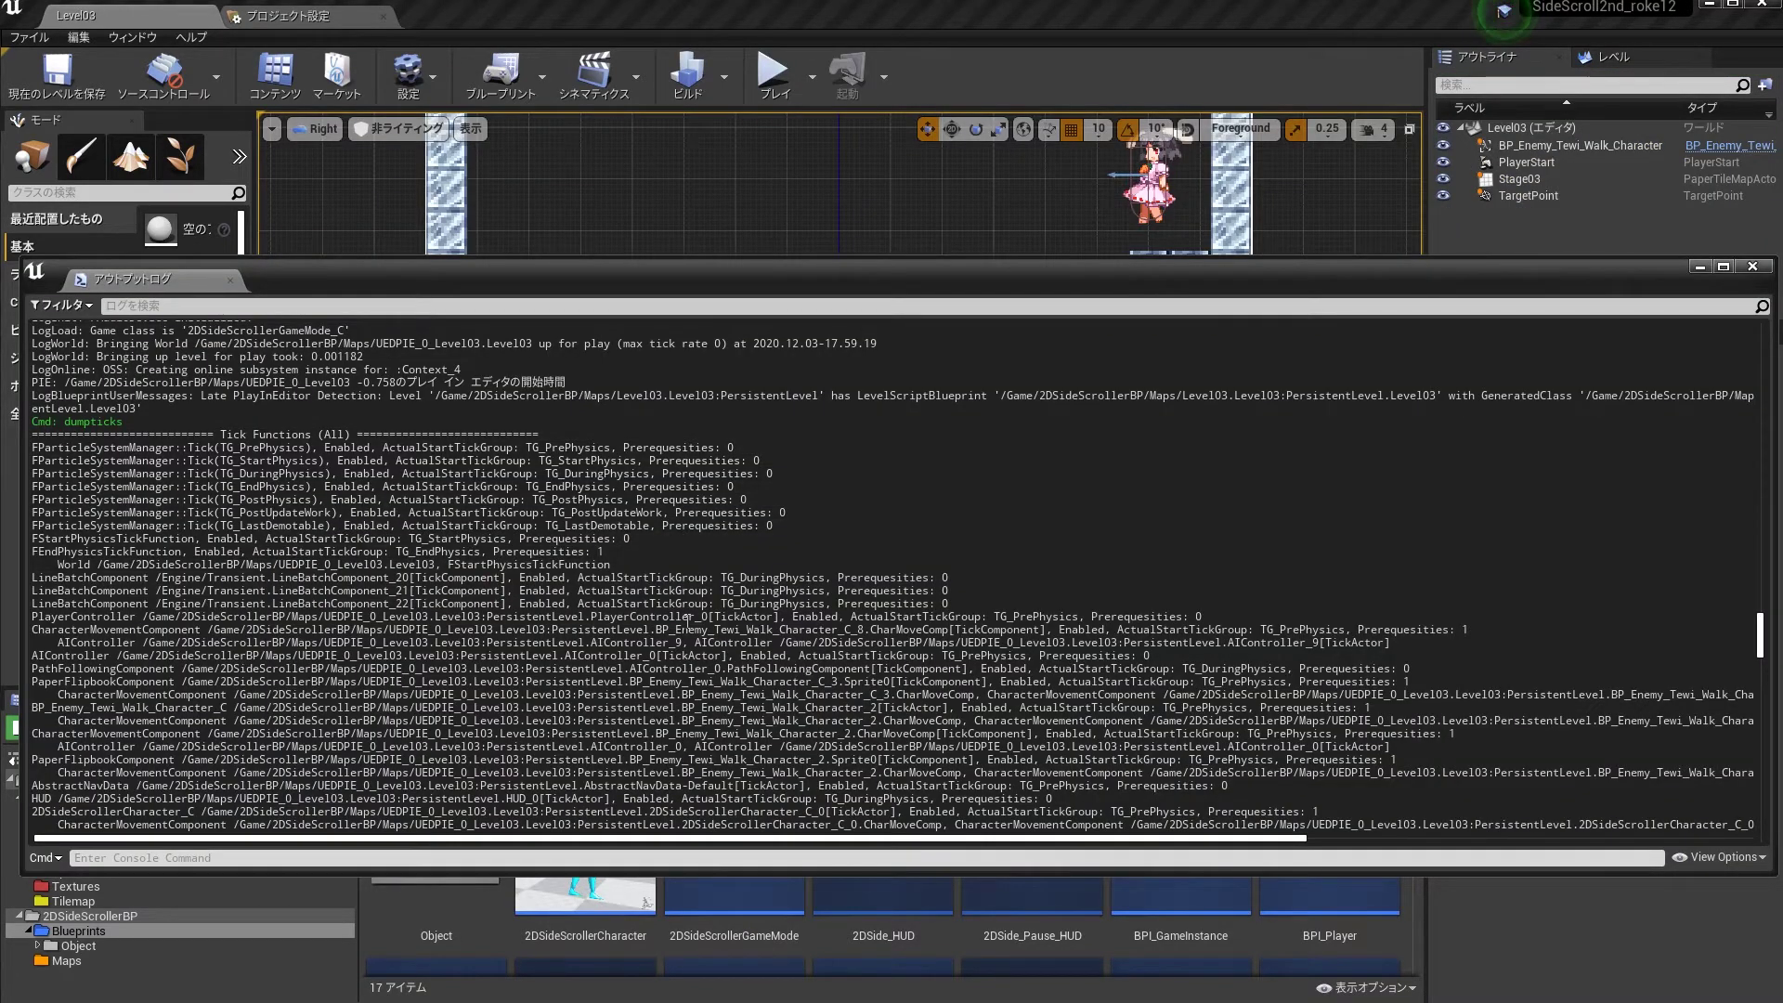
# Step: Scroll through the Output Log and review the tick dump text
pyautogui.scroll(-5, 677, 622)
pyautogui.scroll(-5, 676, 623)
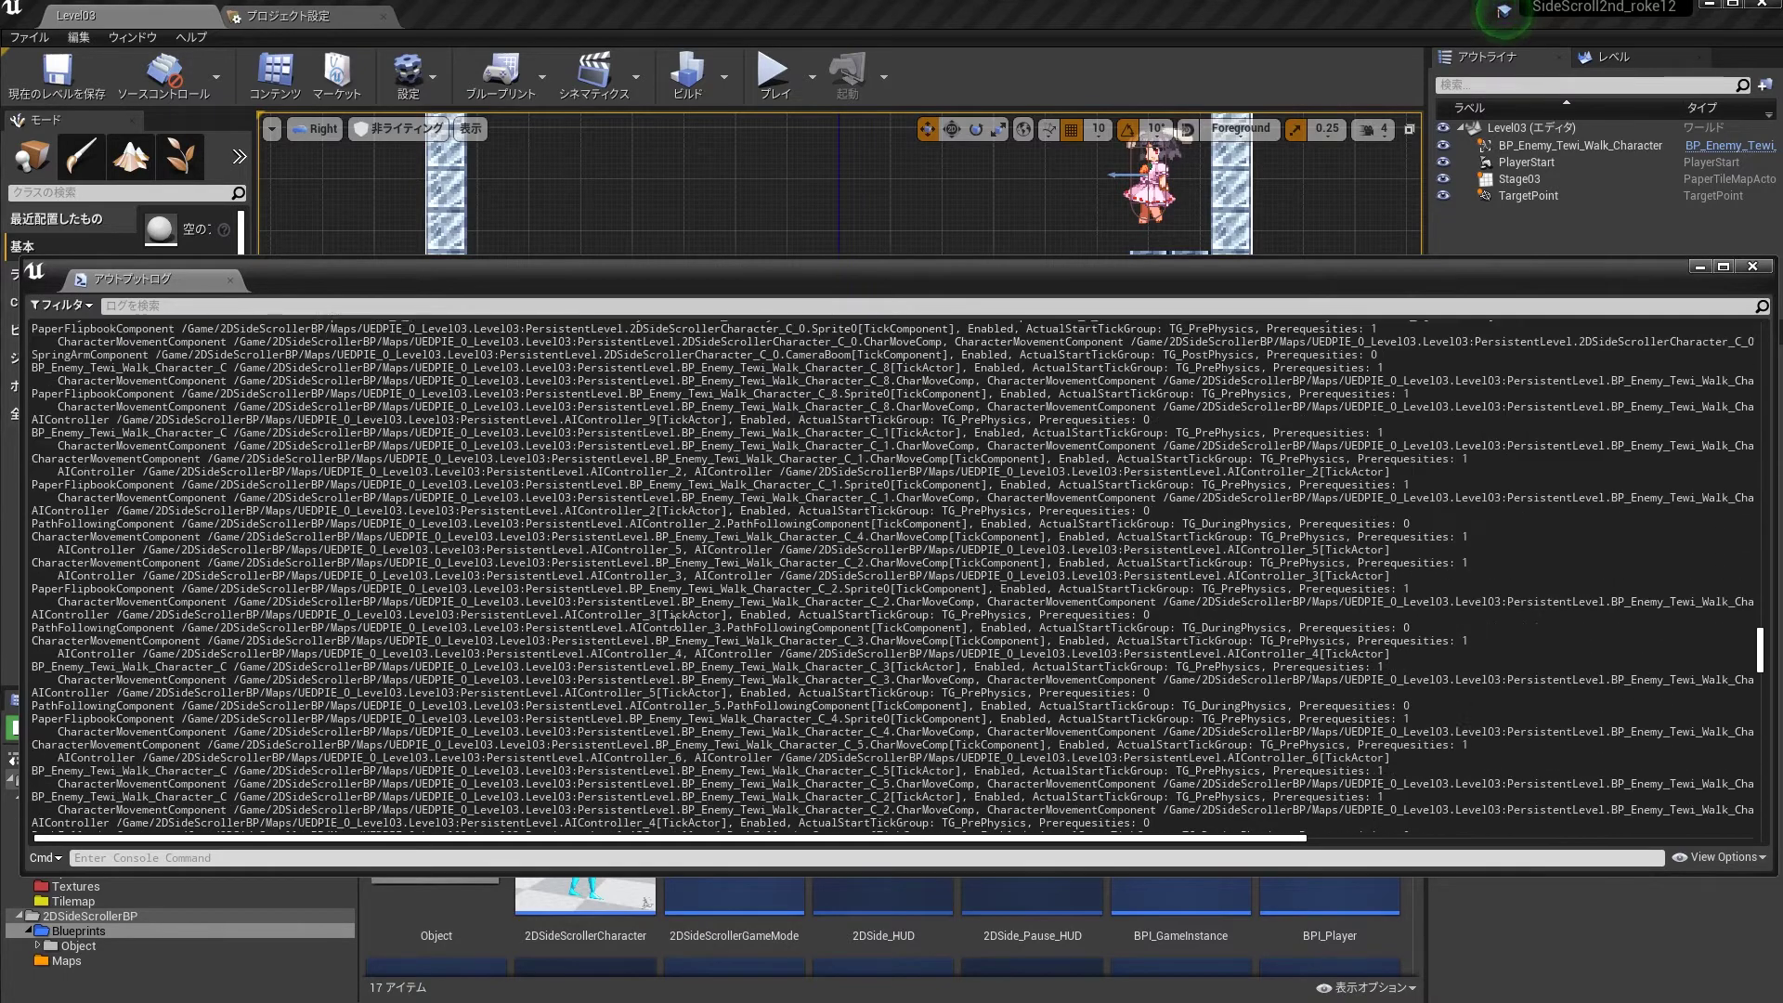
pyautogui.scroll(-5, 673, 623)
pyautogui.scroll(-5, 671, 624)
pyautogui.scroll(-5, 670, 624)
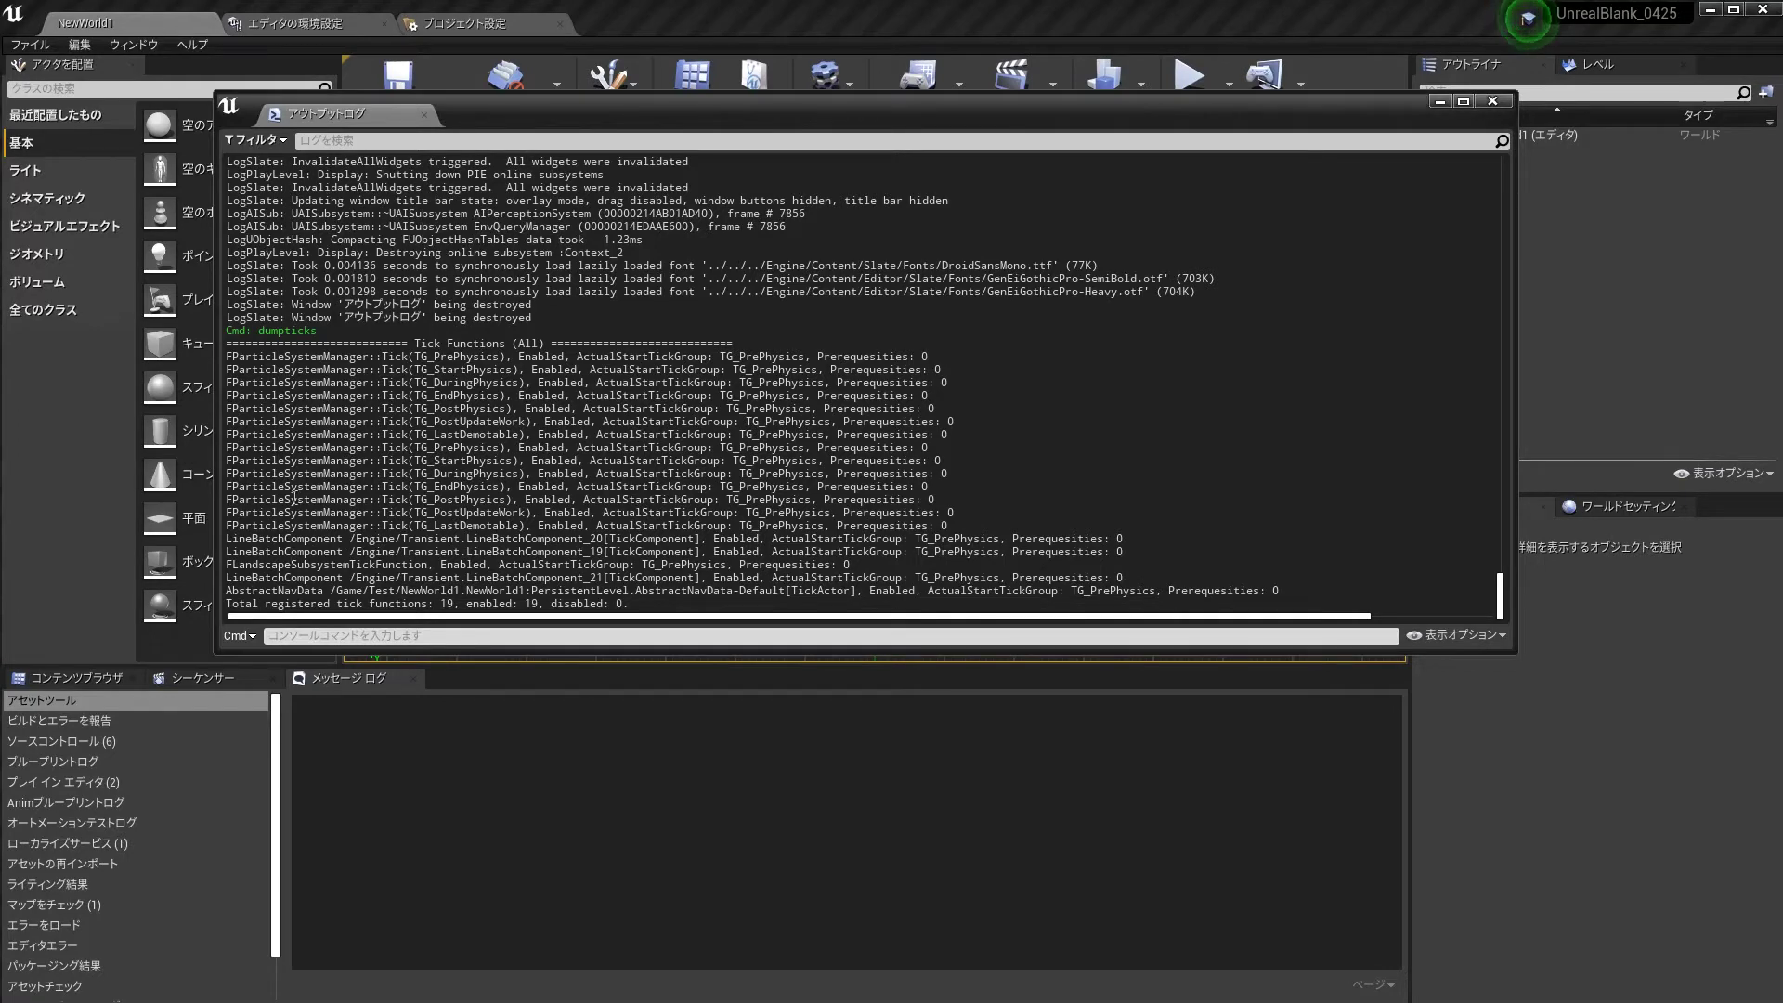
pyautogui.moveTo(237, 335); pyautogui.dragTo(632, 605)
pyautogui.click(633, 605)
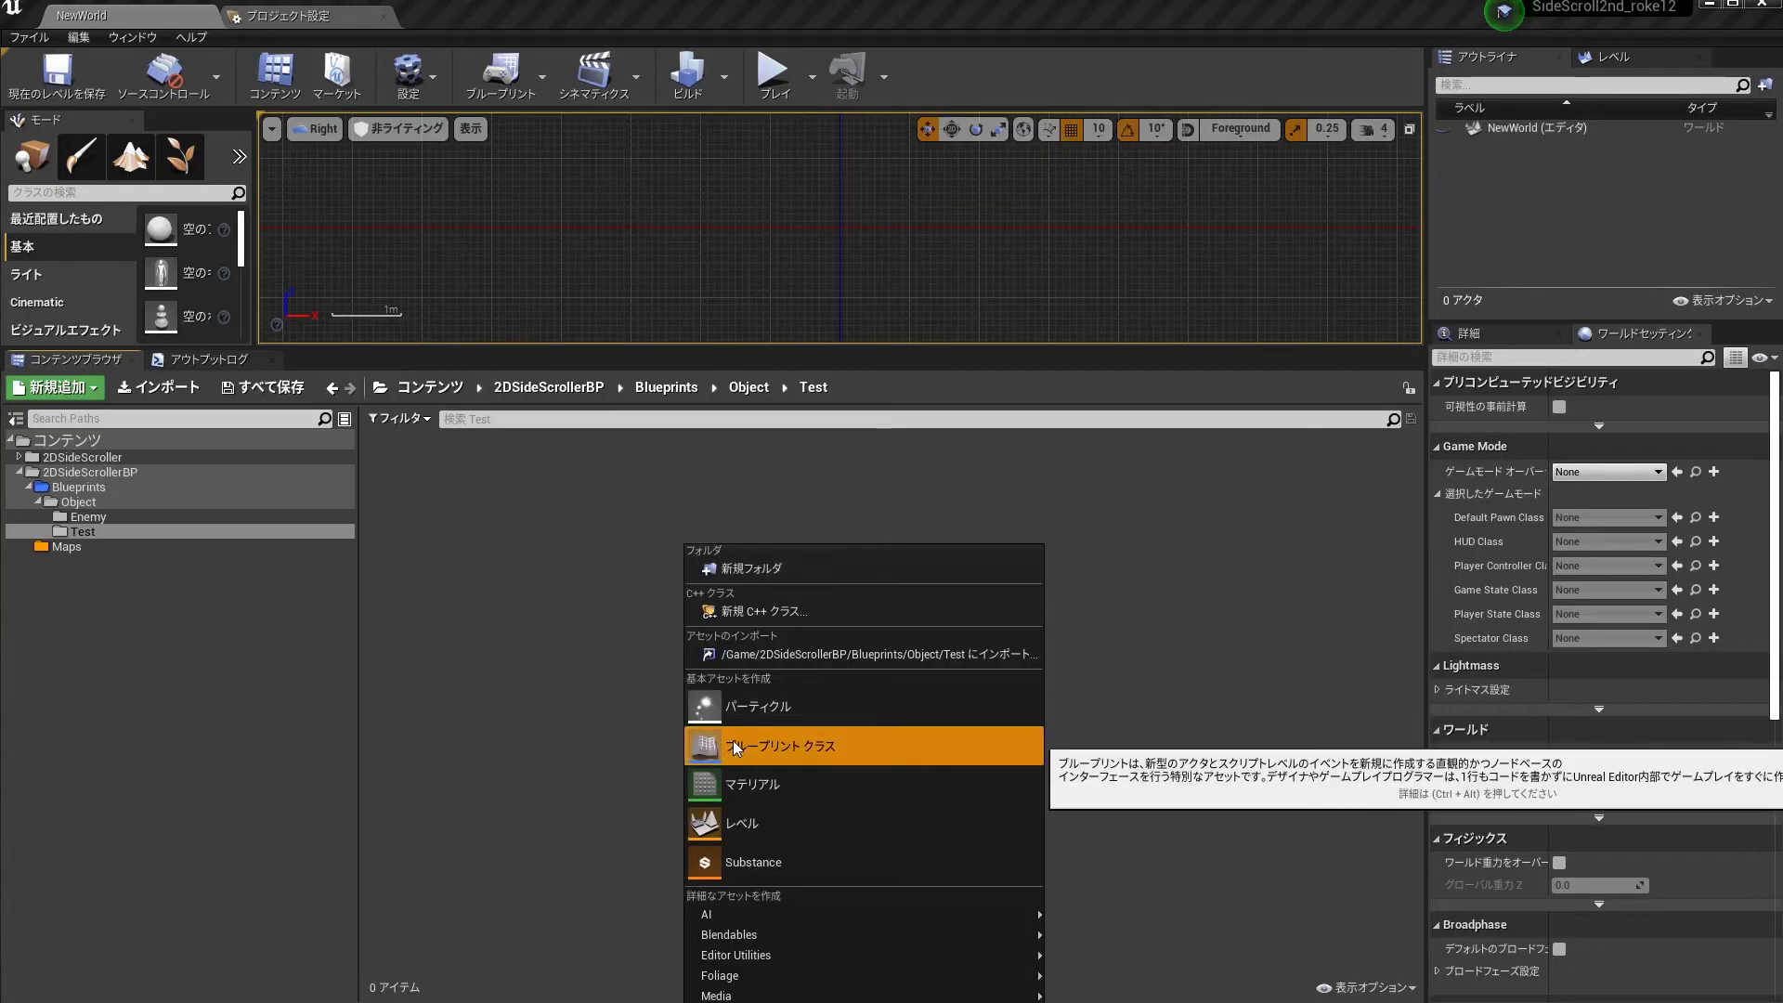
# Step: Create an Actor blueprint named NewBlueprint in the Test folder and open it
pyautogui.click(733, 739)
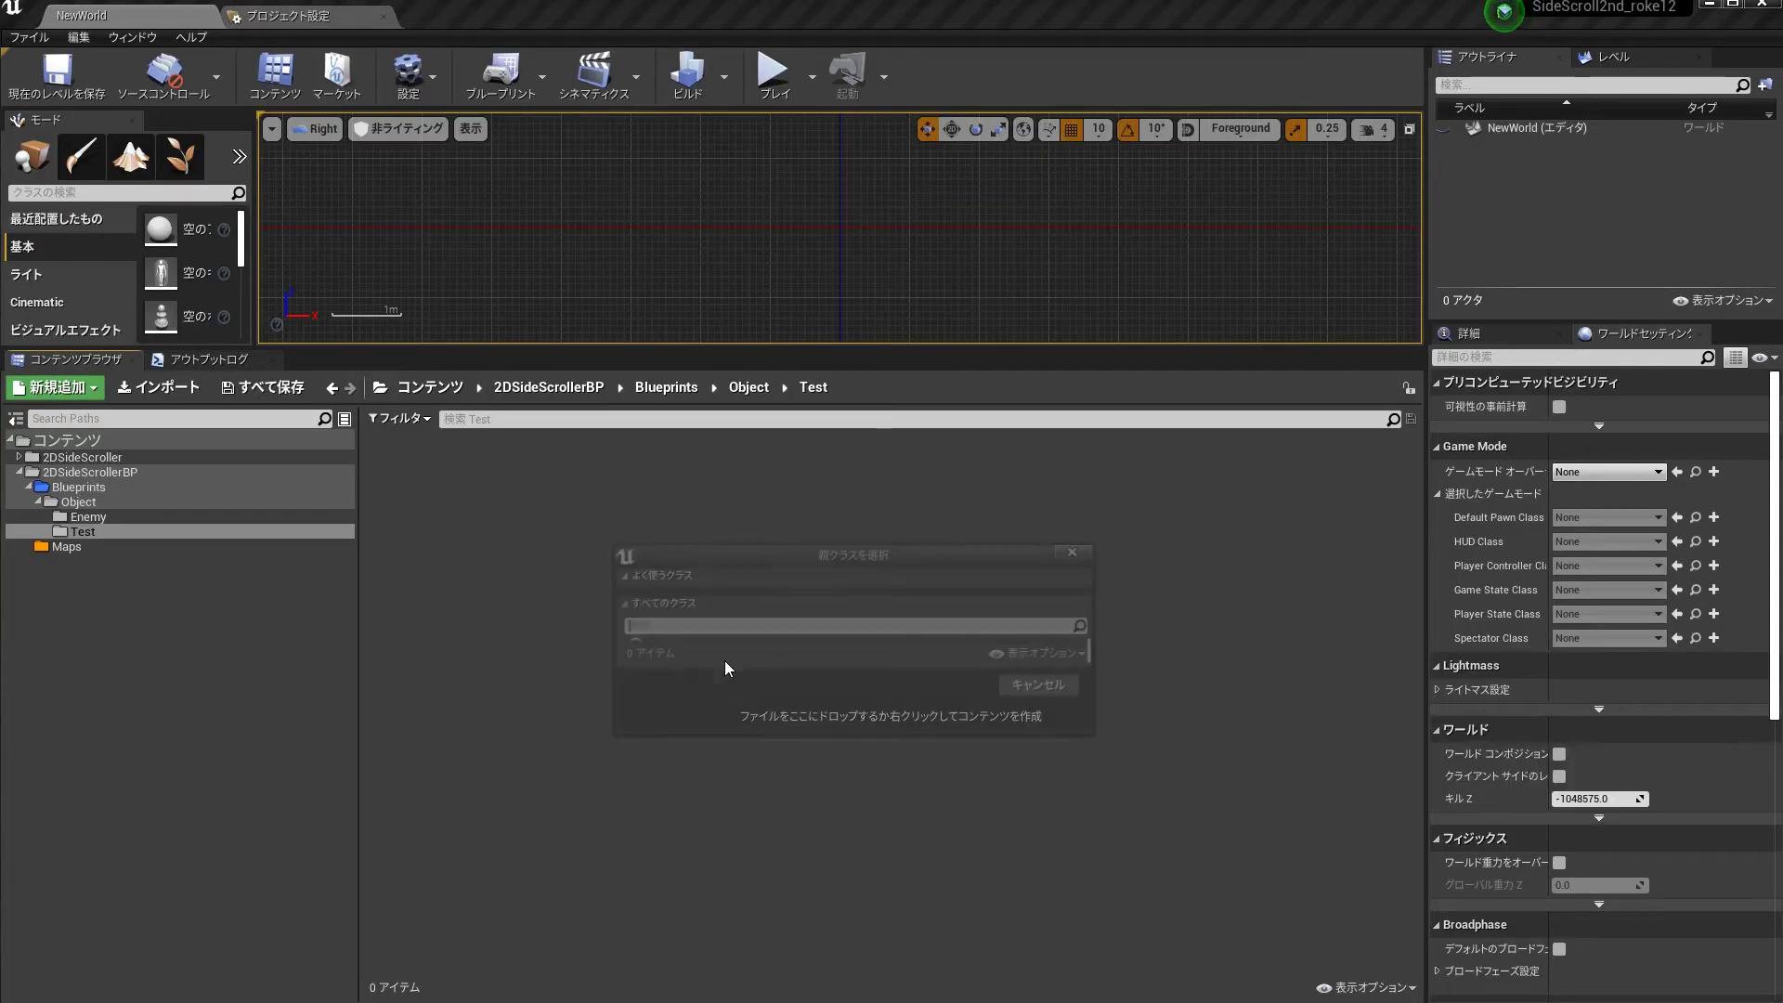
pyautogui.click(721, 605)
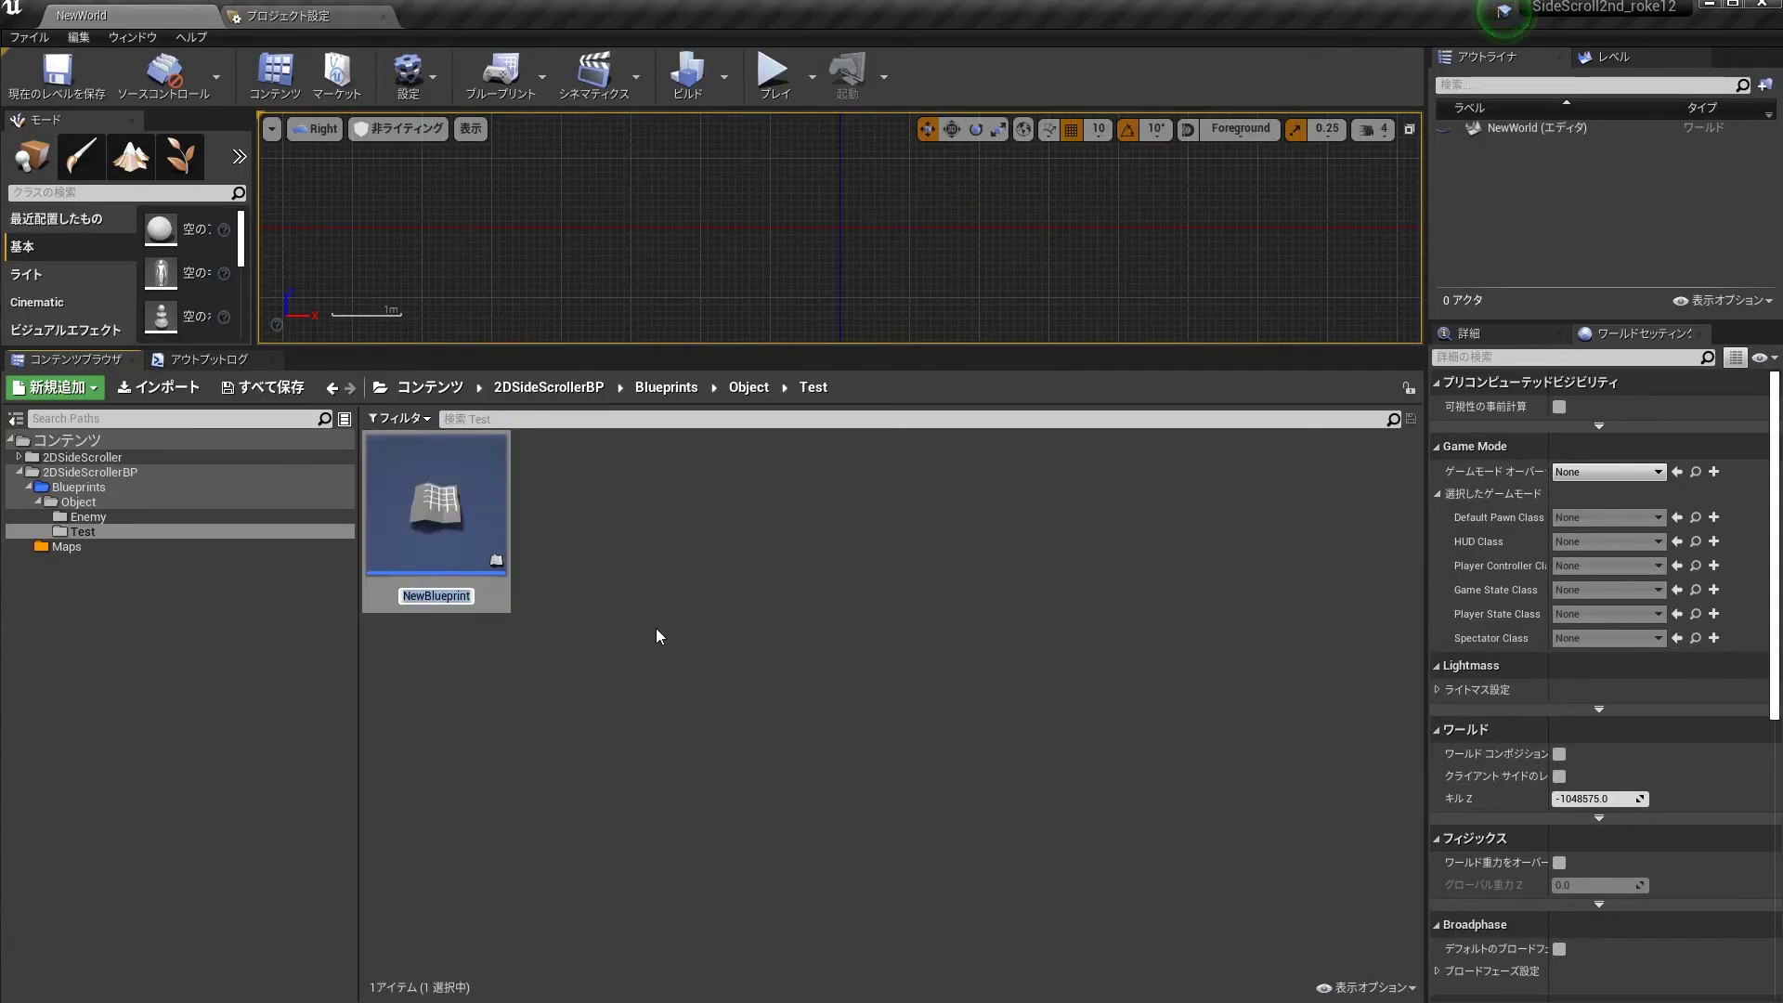
pyautogui.doubleClick(506, 474)
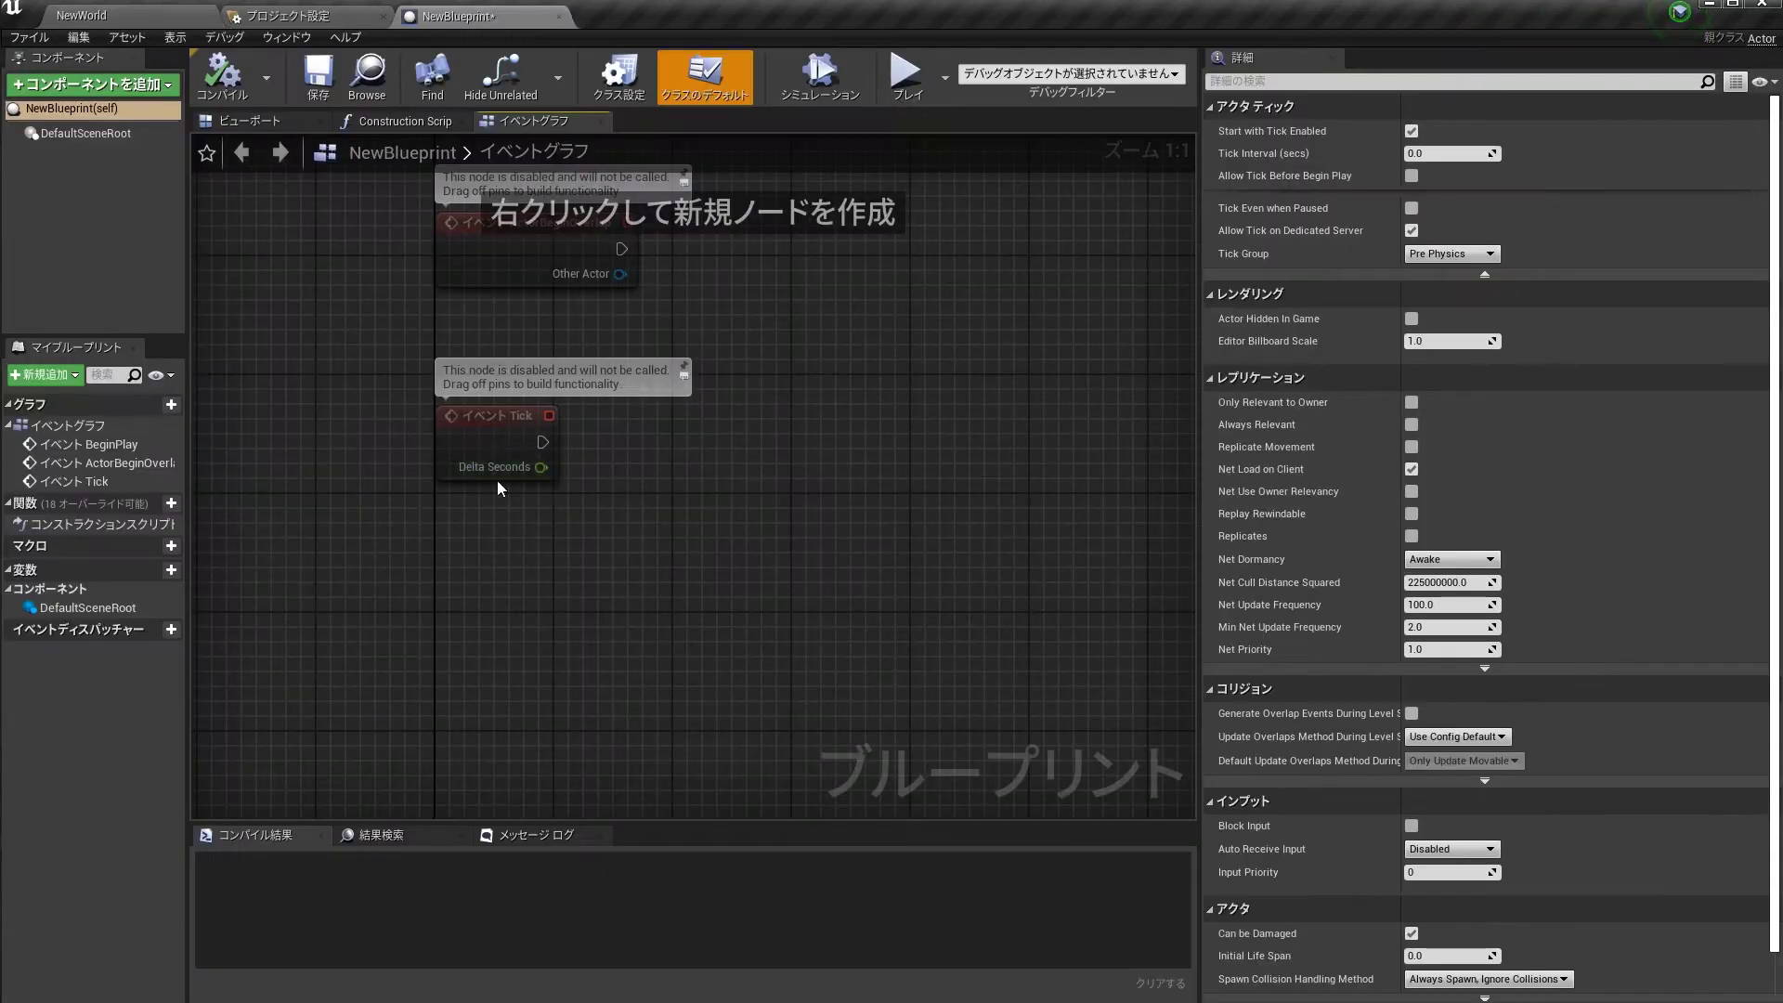
# Step: Move the Event Tick node and toggle Start with Tick Enabled repeatedly, leaving it checked
pyautogui.moveTo(470, 442)
pyautogui.mouseDown()
pyautogui.moveTo(497, 411)
pyautogui.moveTo(478, 411)
pyautogui.mouseUp()
pyautogui.click(676, 526)
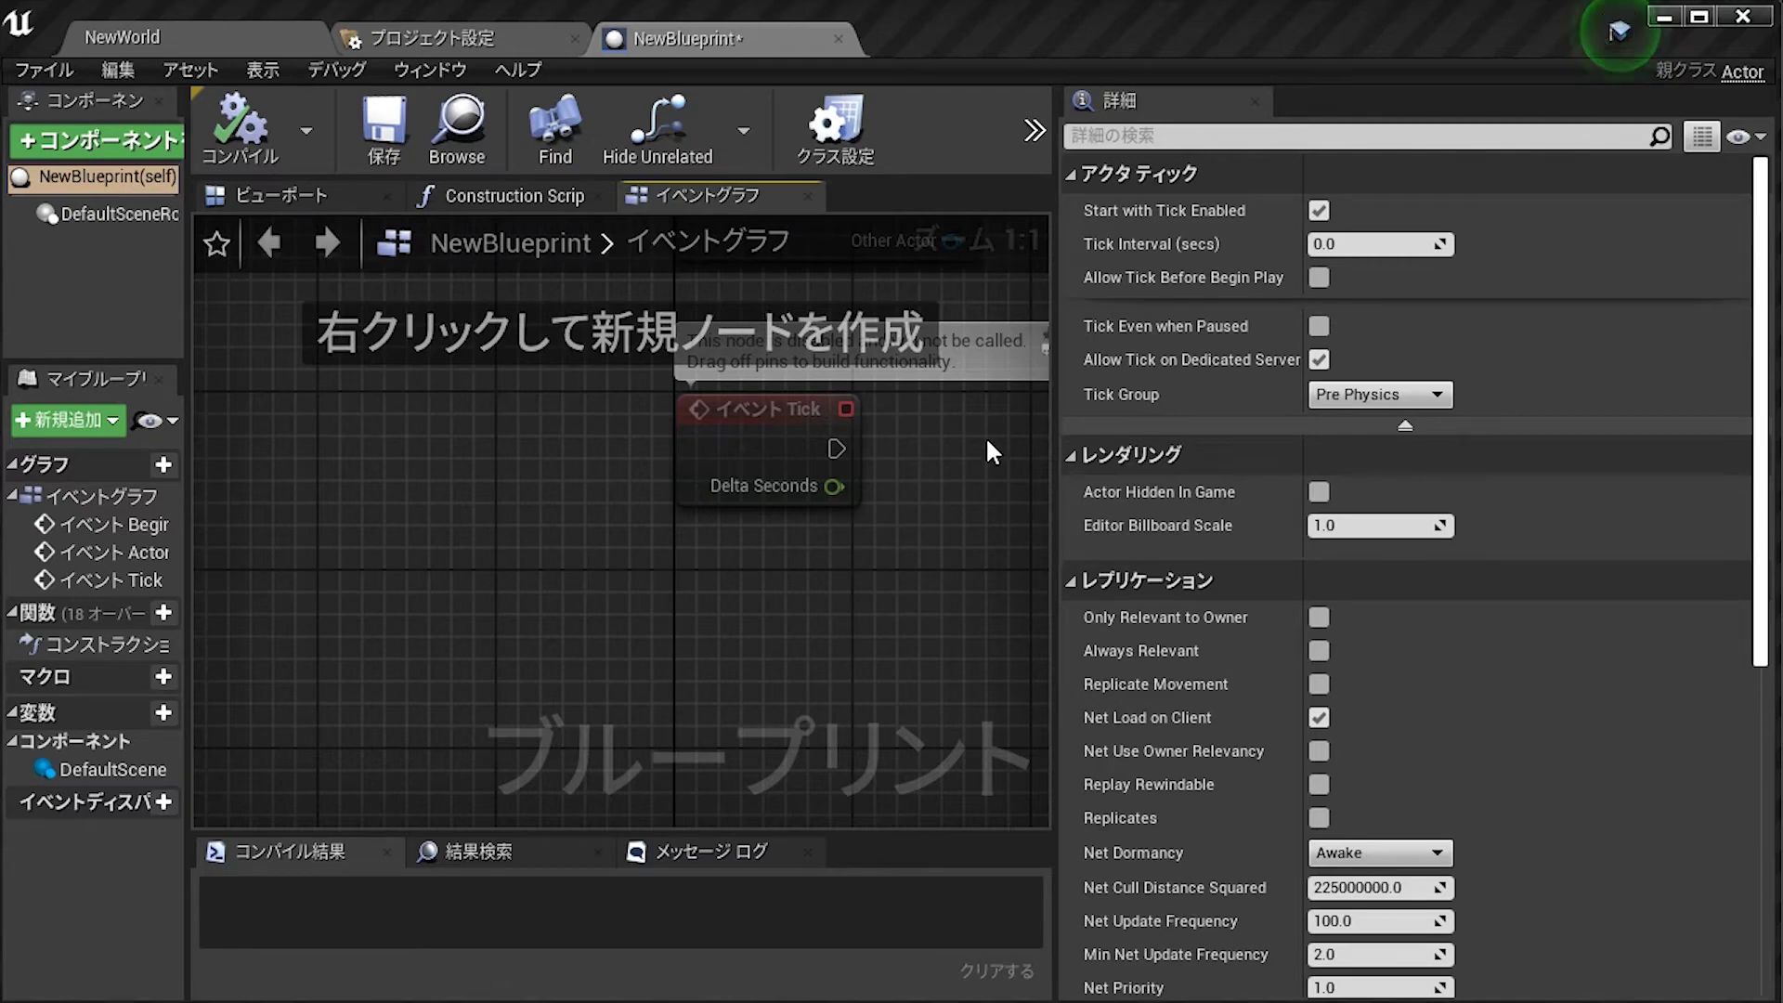
pyautogui.click(1319, 211)
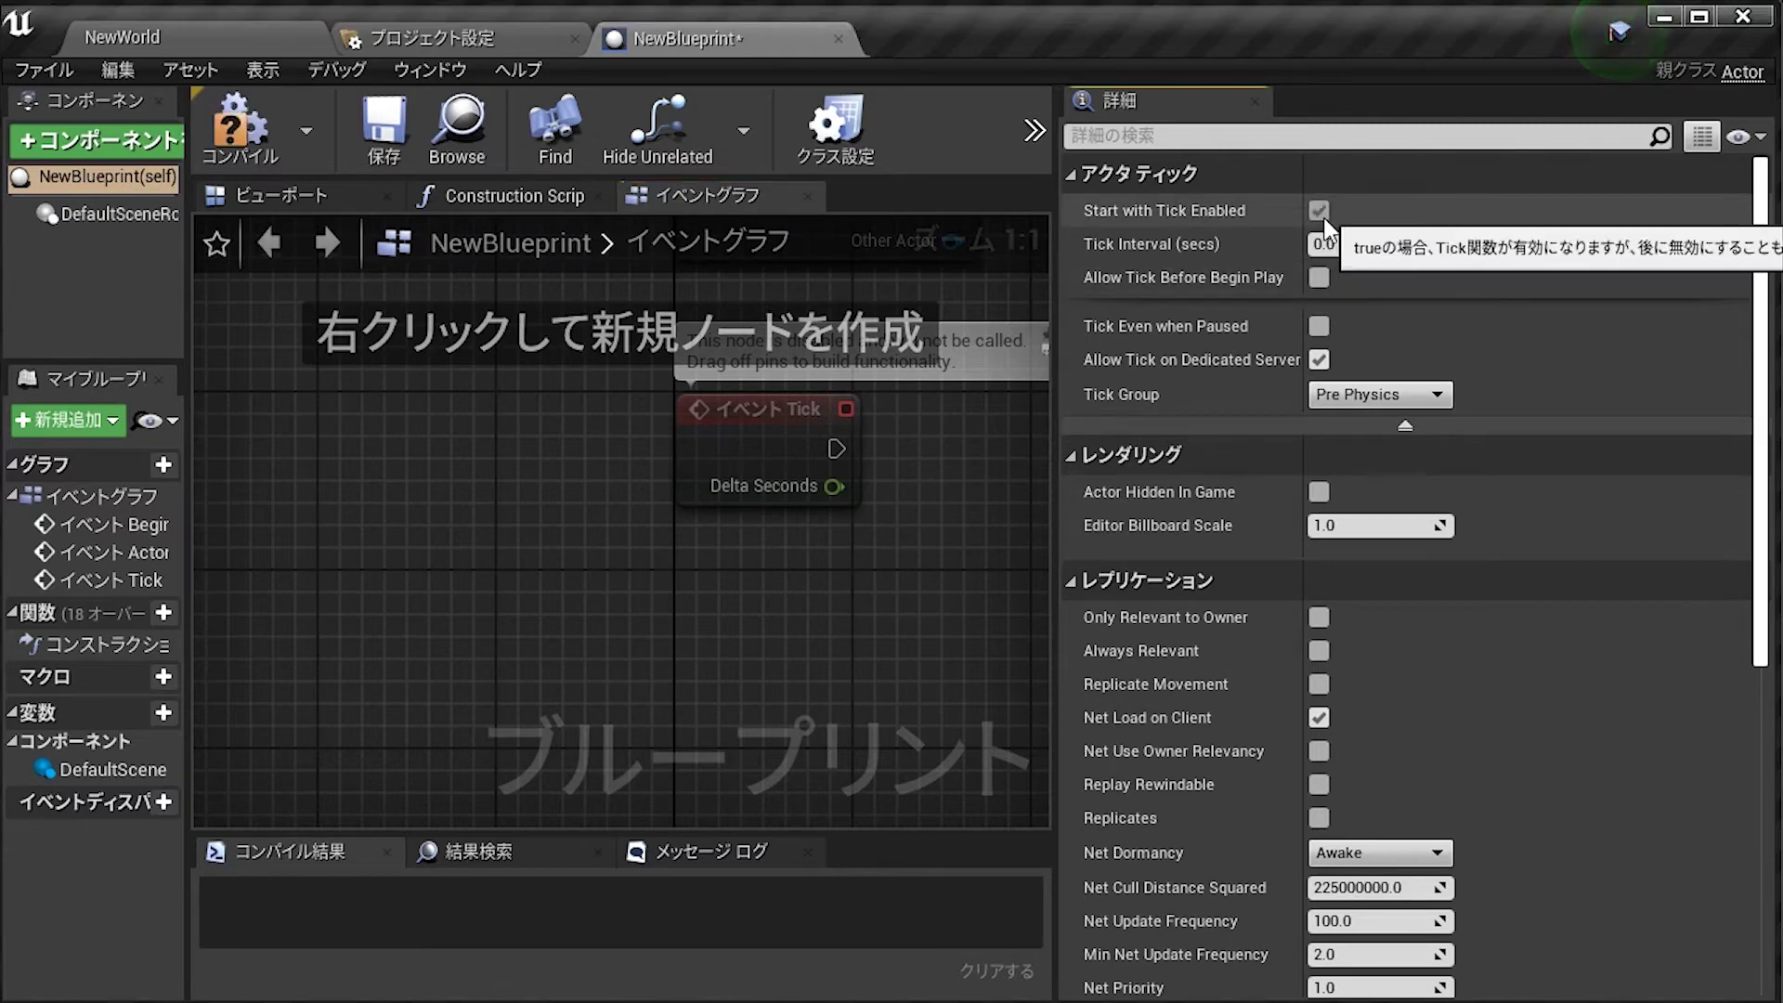
pyautogui.click(1319, 211)
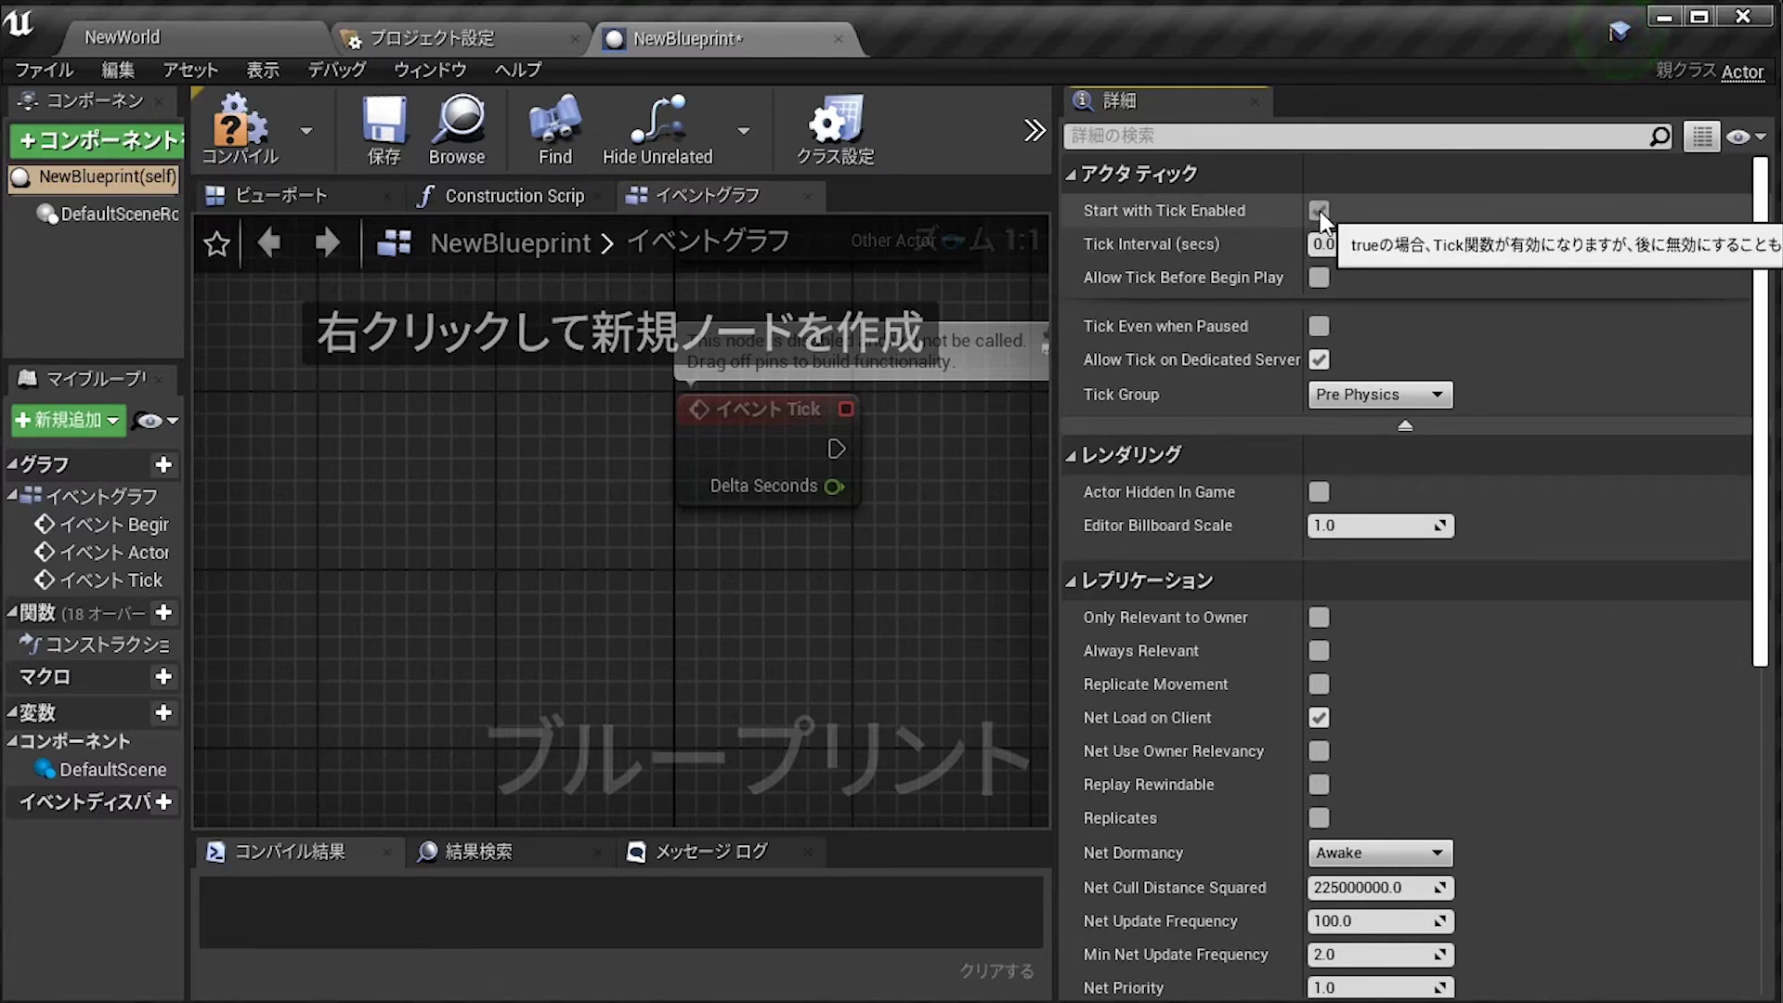
pyautogui.click(1319, 211)
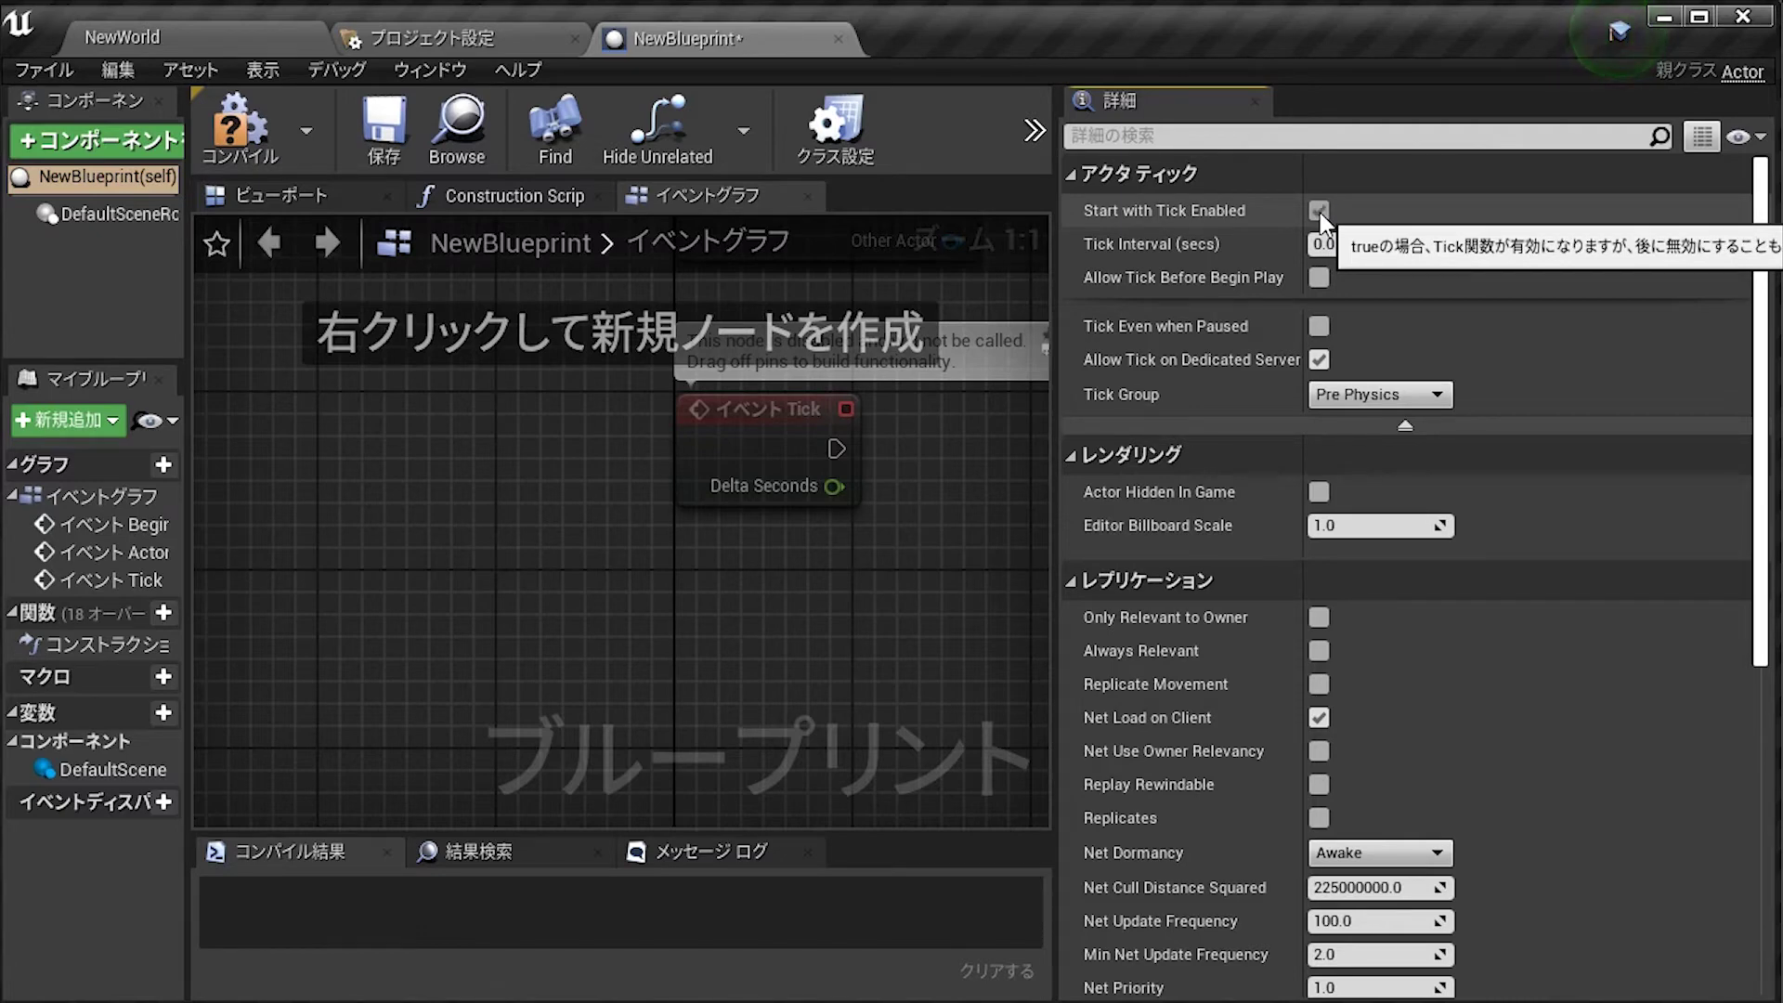
pyautogui.click(1319, 212)
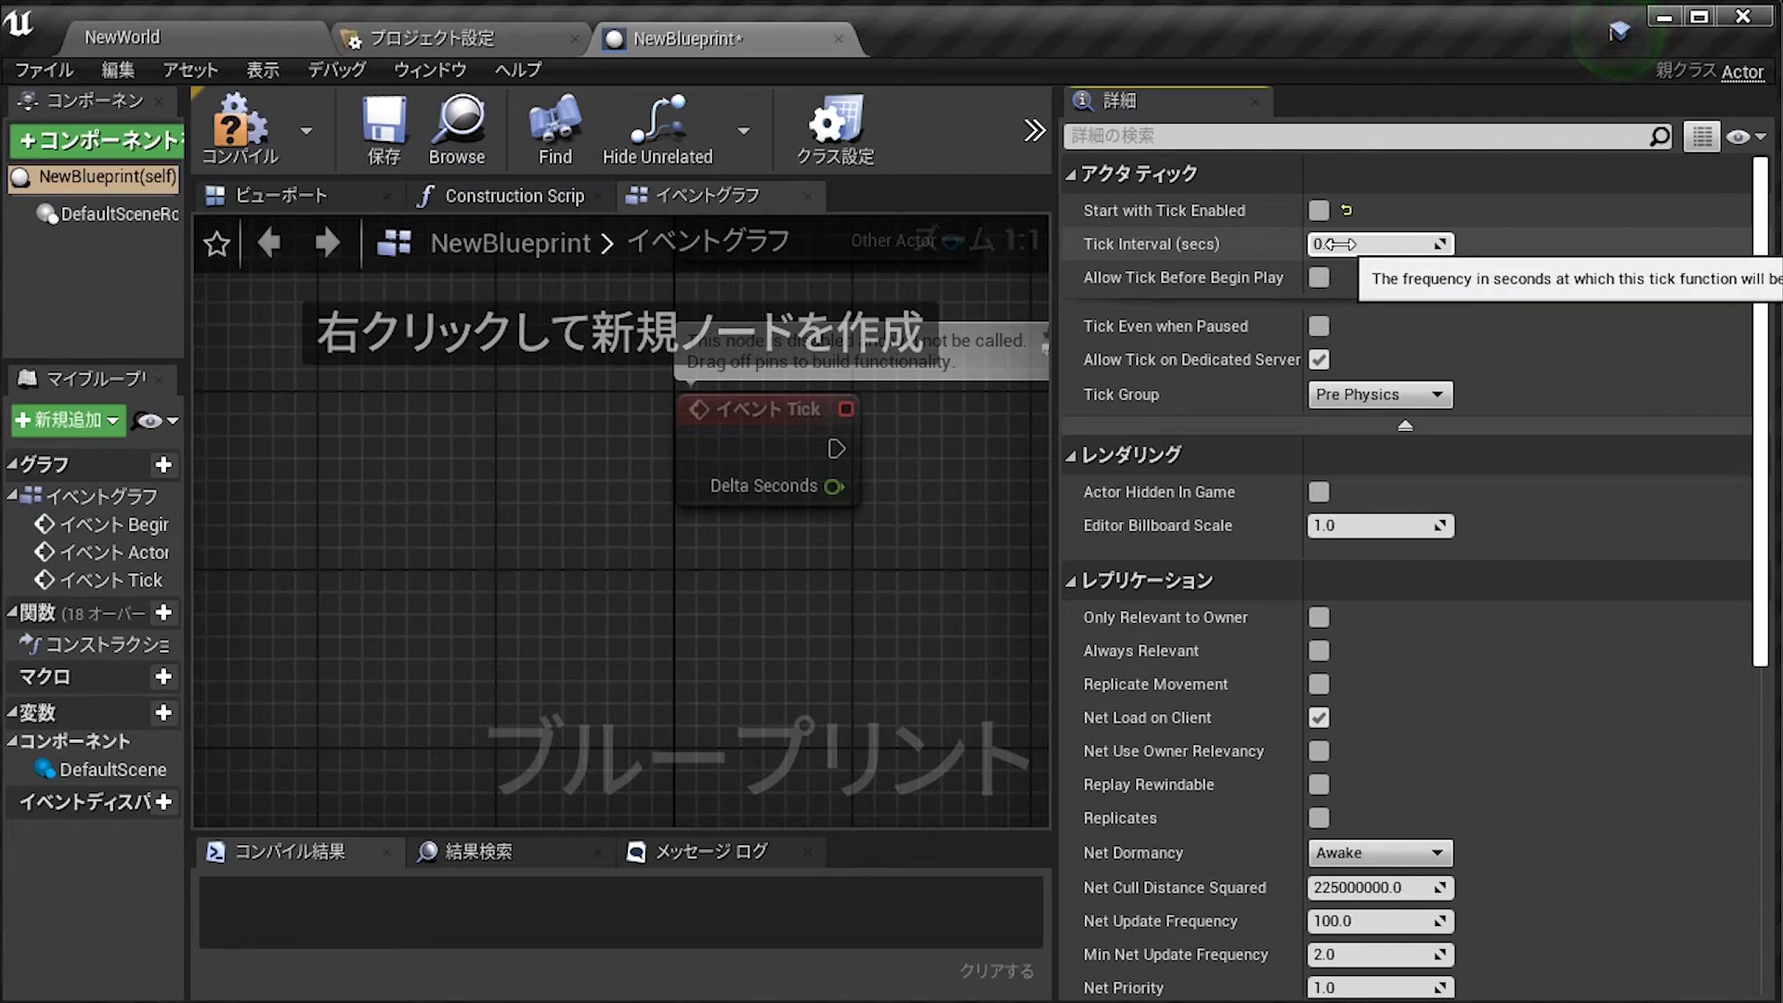
pyautogui.click(1319, 214)
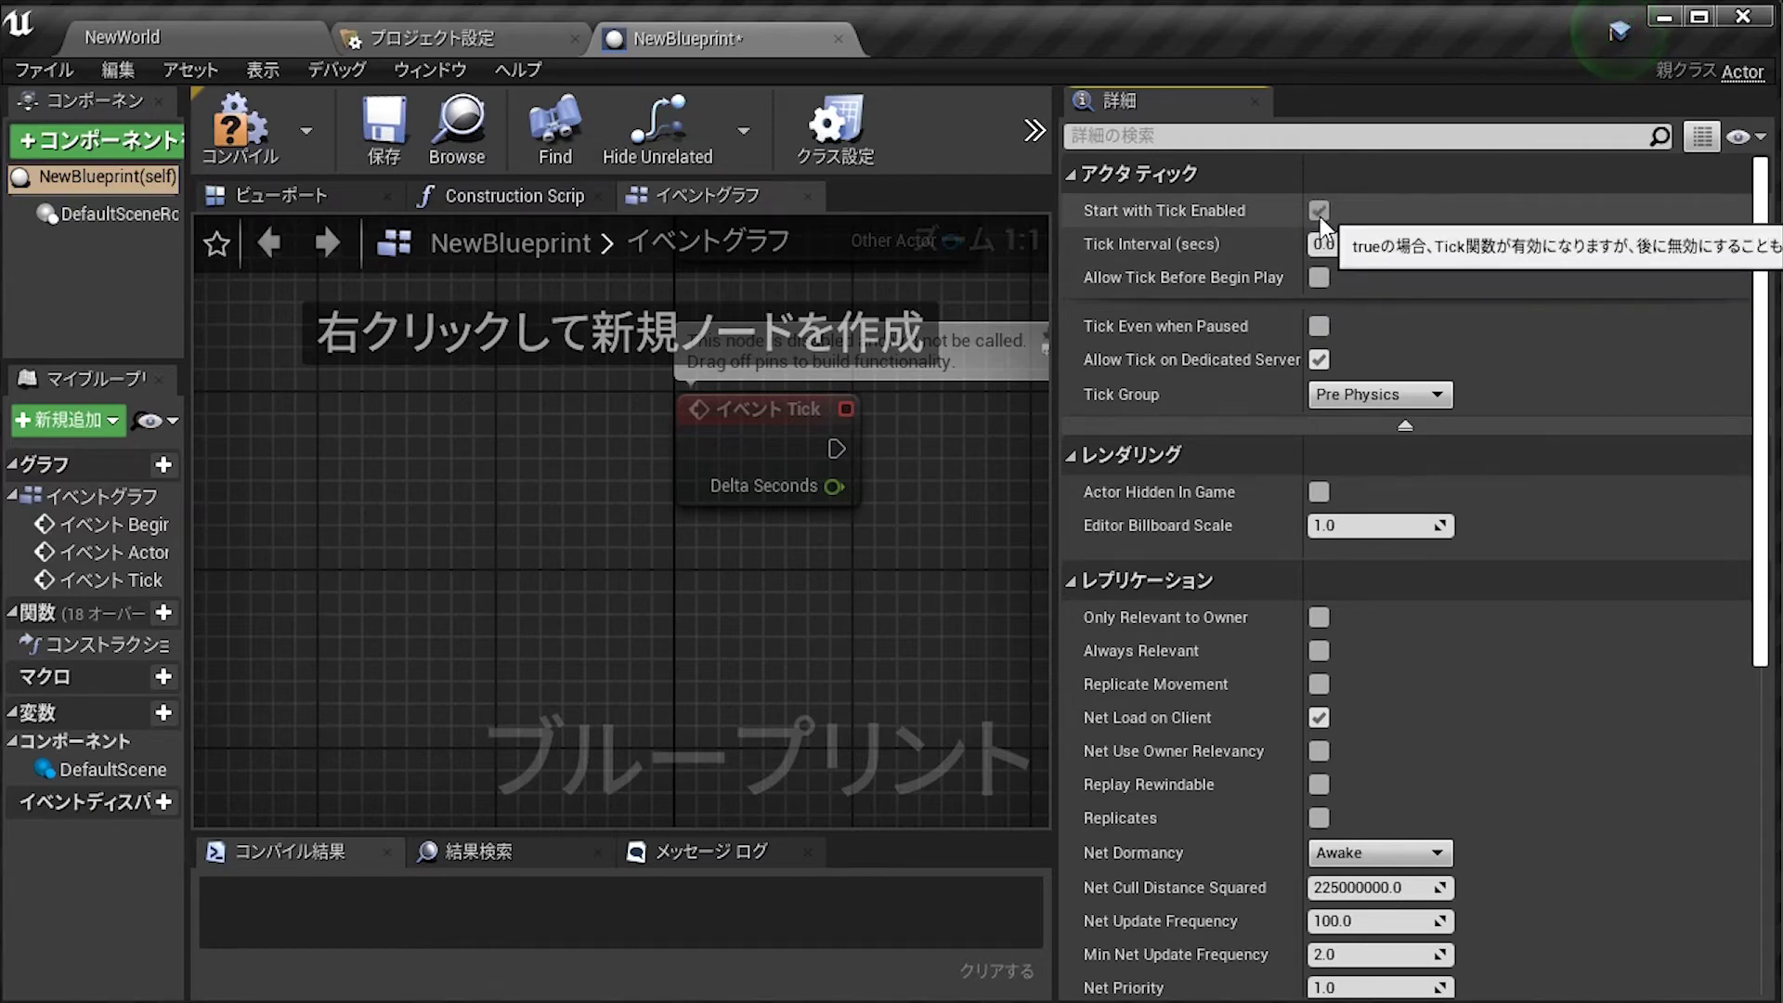
pyautogui.click(728, 429)
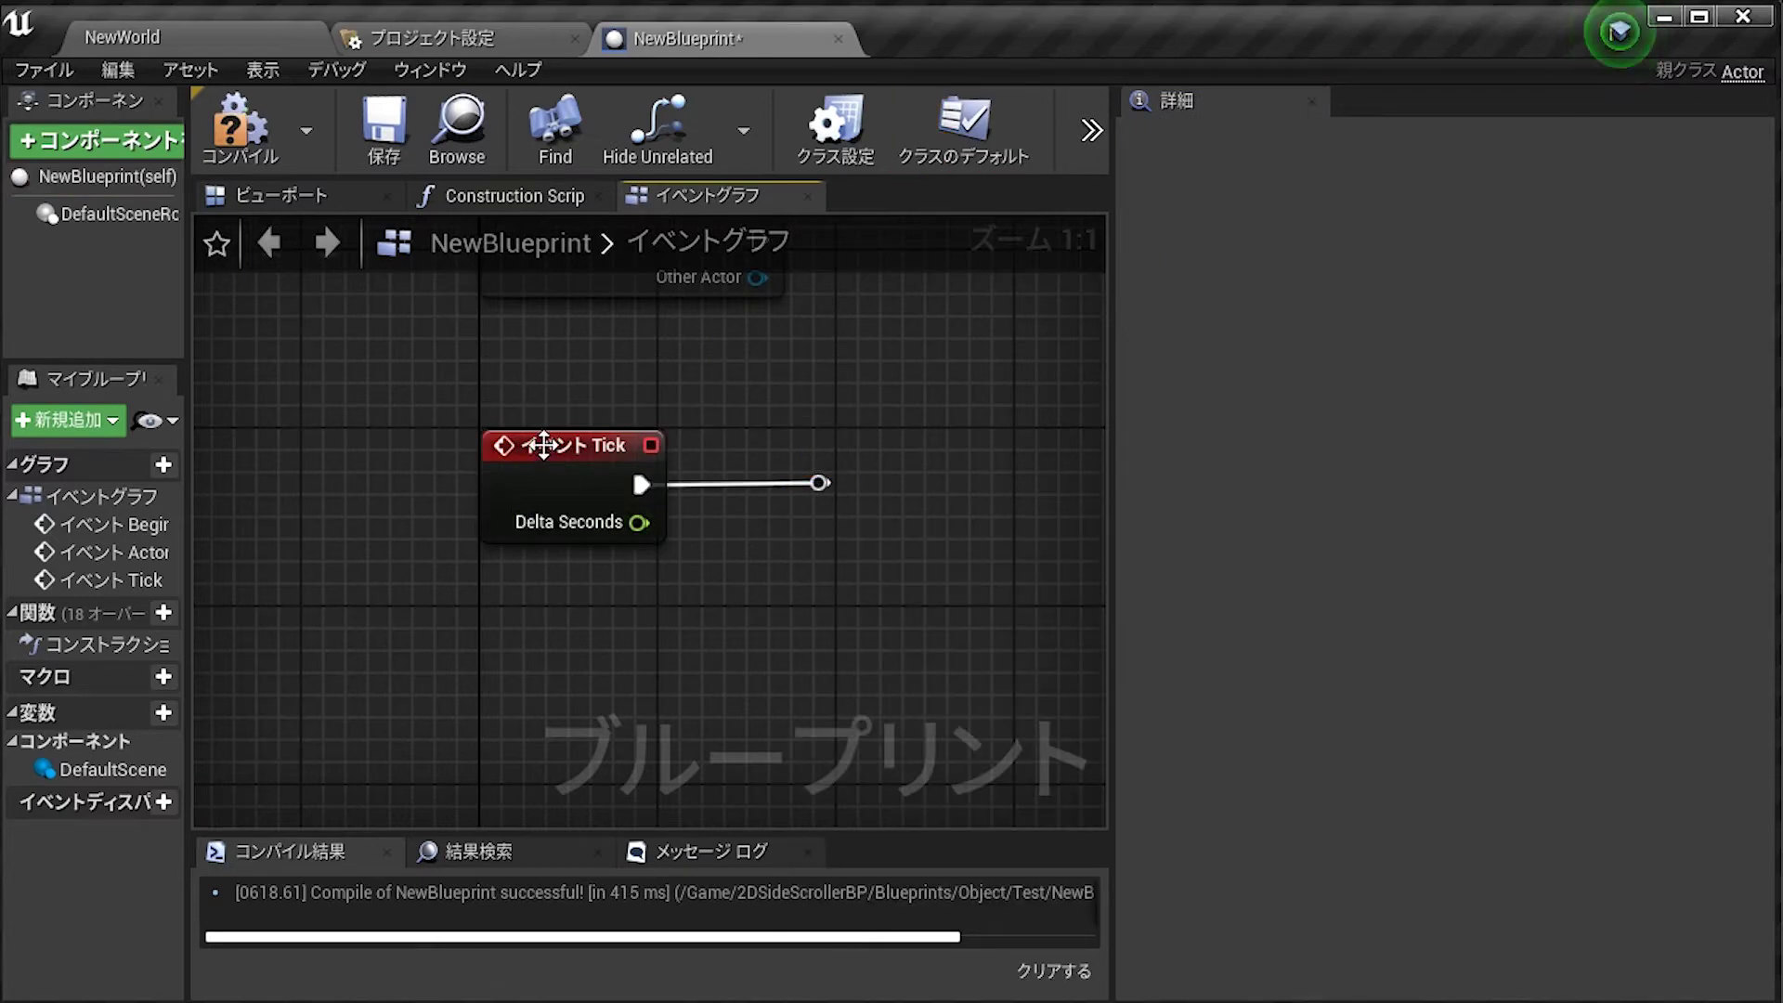
# Step: Delete the stray reroute node and uncheck Start with Tick Enabled in Class Defaults
pyautogui.moveTo(539, 451); pyautogui.dragTo(562, 452)
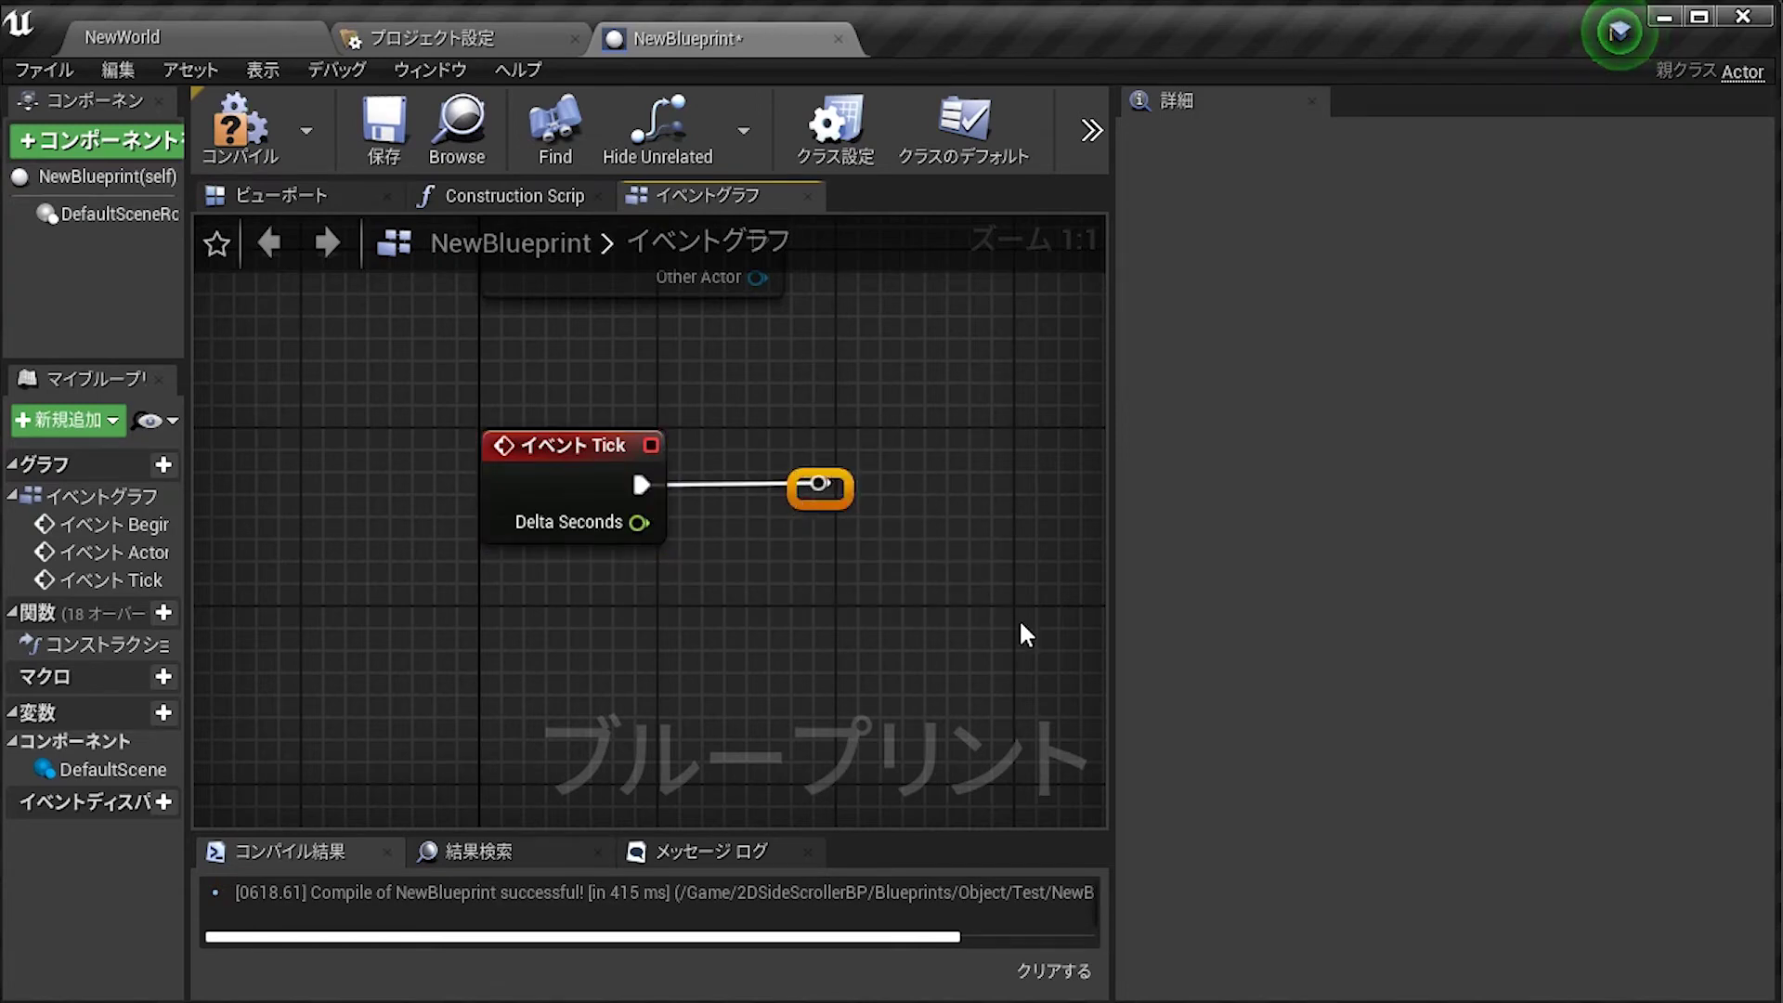
pyautogui.press('Delete')
pyautogui.click(964, 130)
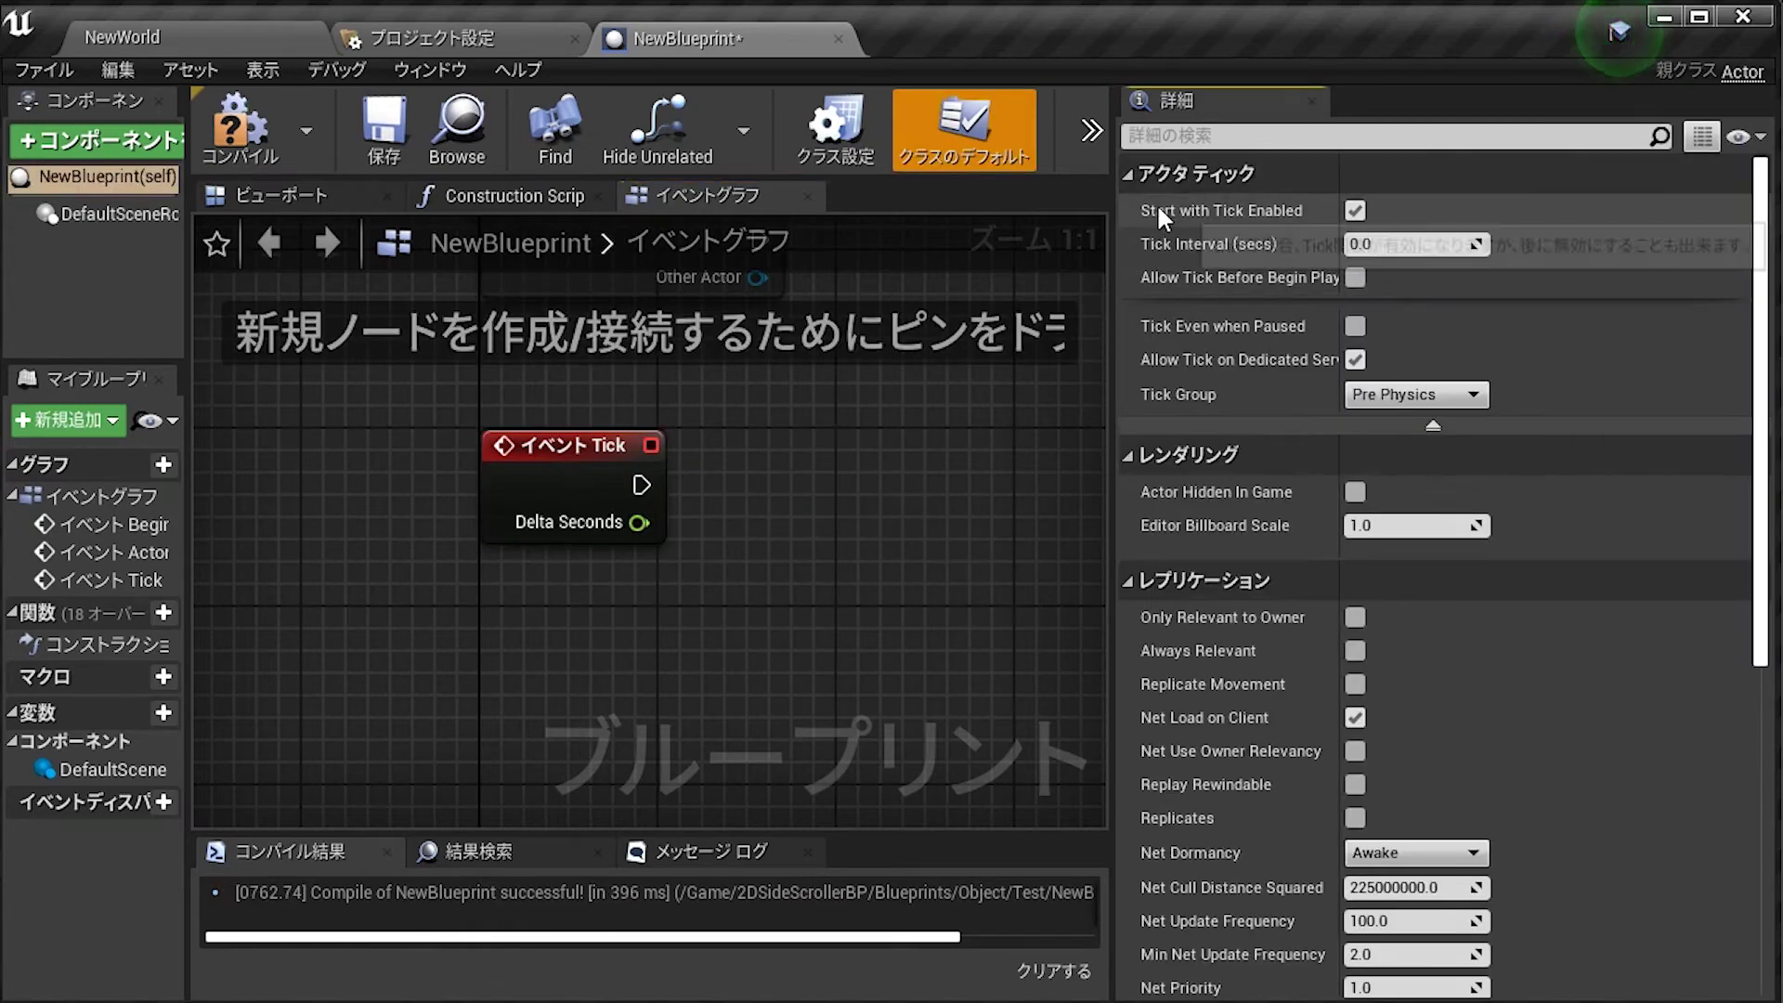
pyautogui.click(1358, 213)
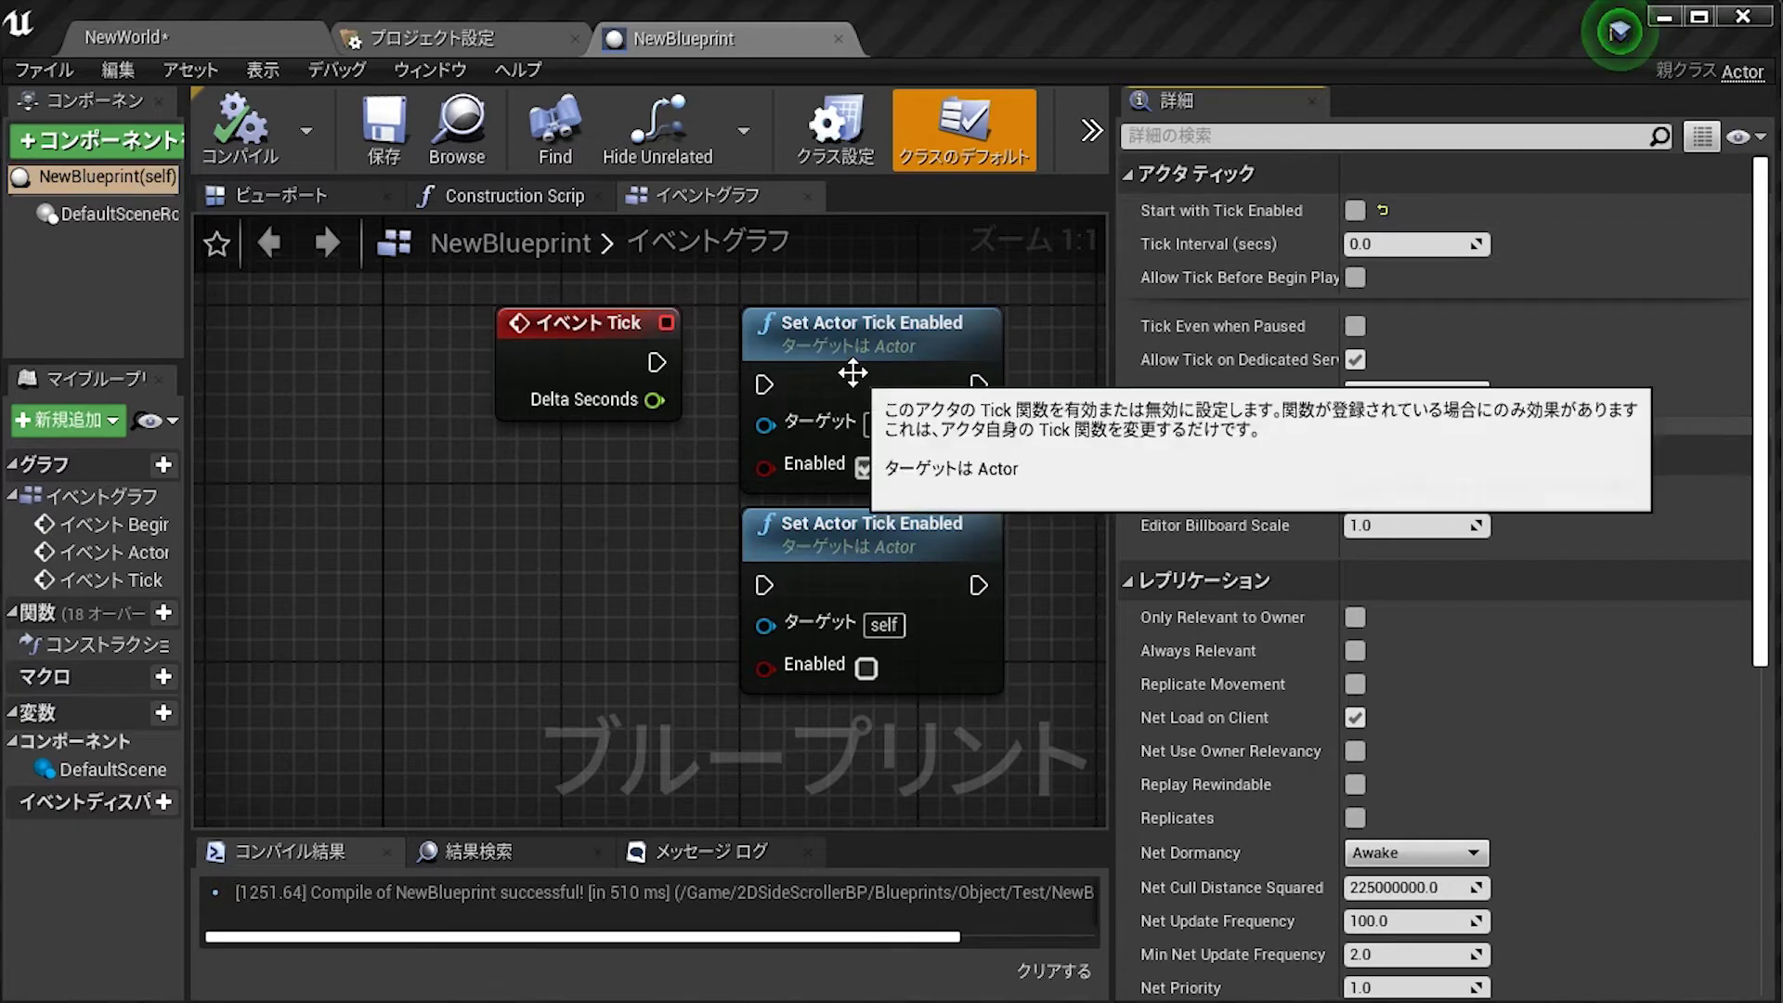
# Step: Spread out the two Set Actor Tick Enabled nodes and check the Class Defaults
pyautogui.moveTo(853, 374)
pyautogui.mouseDown()
pyautogui.moveTo(916, 315)
pyautogui.moveTo(901, 316)
pyautogui.mouseUp()
pyautogui.moveTo(890, 526)
pyautogui.mouseDown()
pyautogui.moveTo(900, 578)
pyautogui.moveTo(900, 559)
pyautogui.mouseUp()
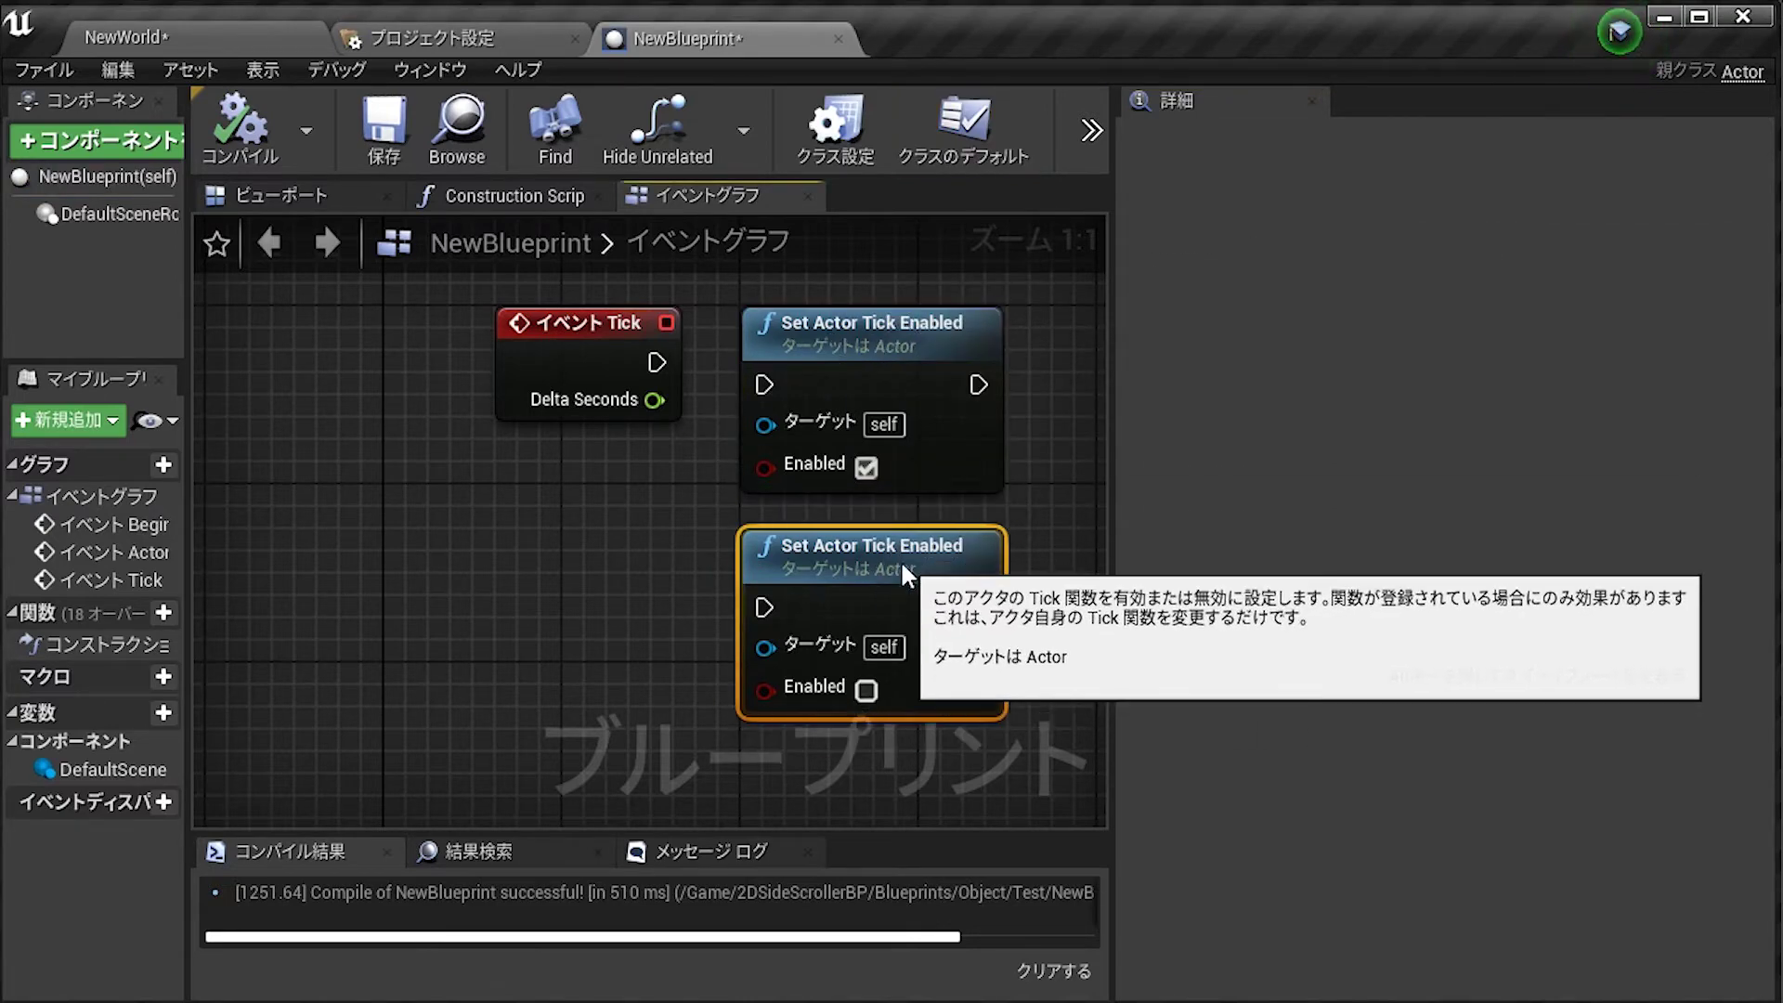
pyautogui.click(589, 346)
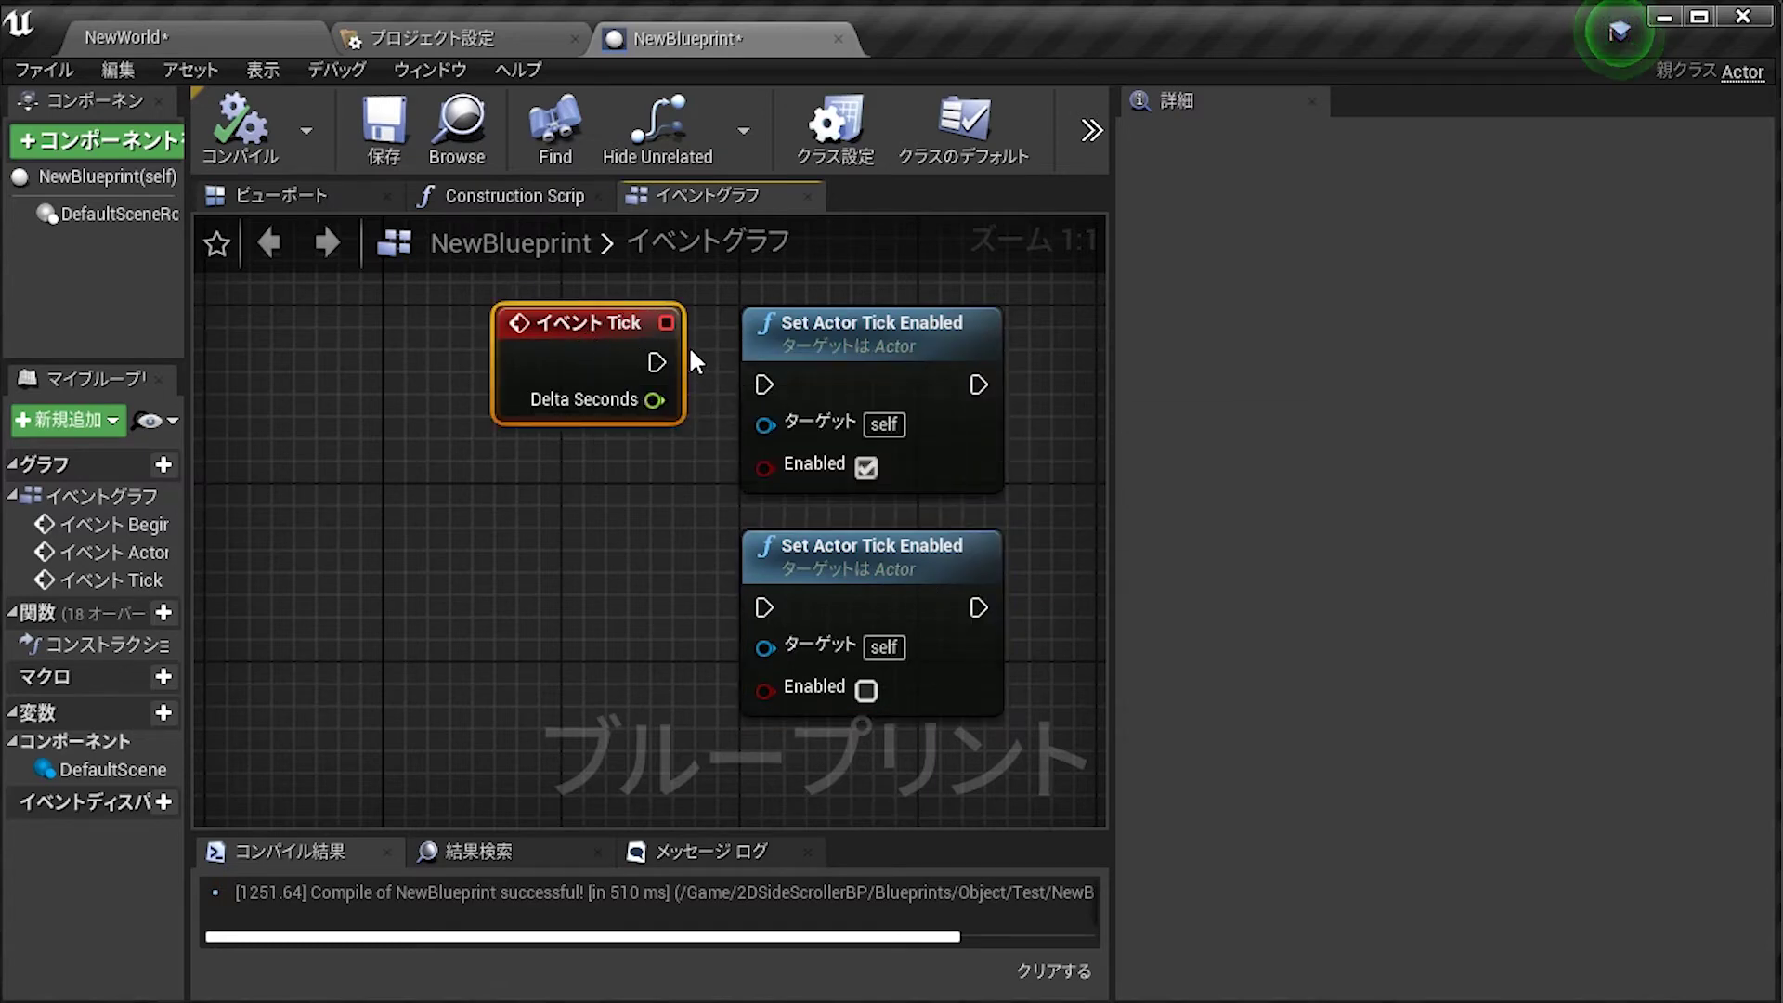
pyautogui.click(959, 127)
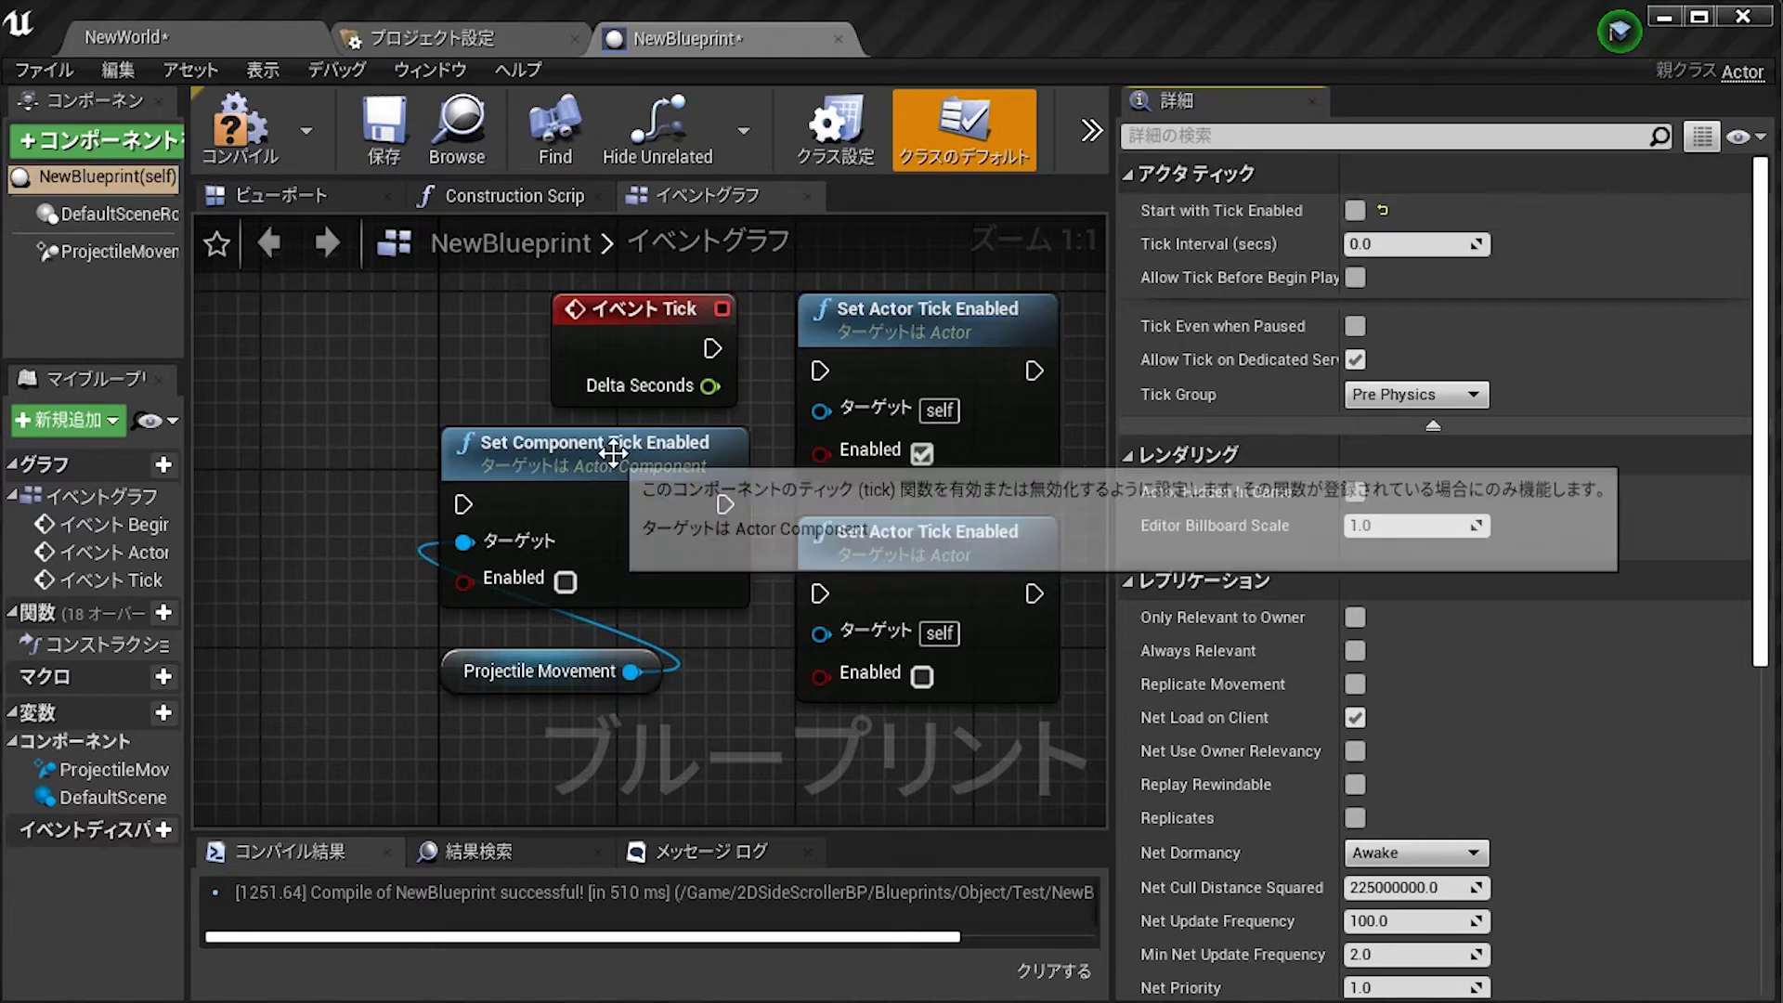
# Step: Connect the Projectile Movement getter to the Set Component Tick Enabled node
pyautogui.click(604, 488)
pyautogui.click(602, 667)
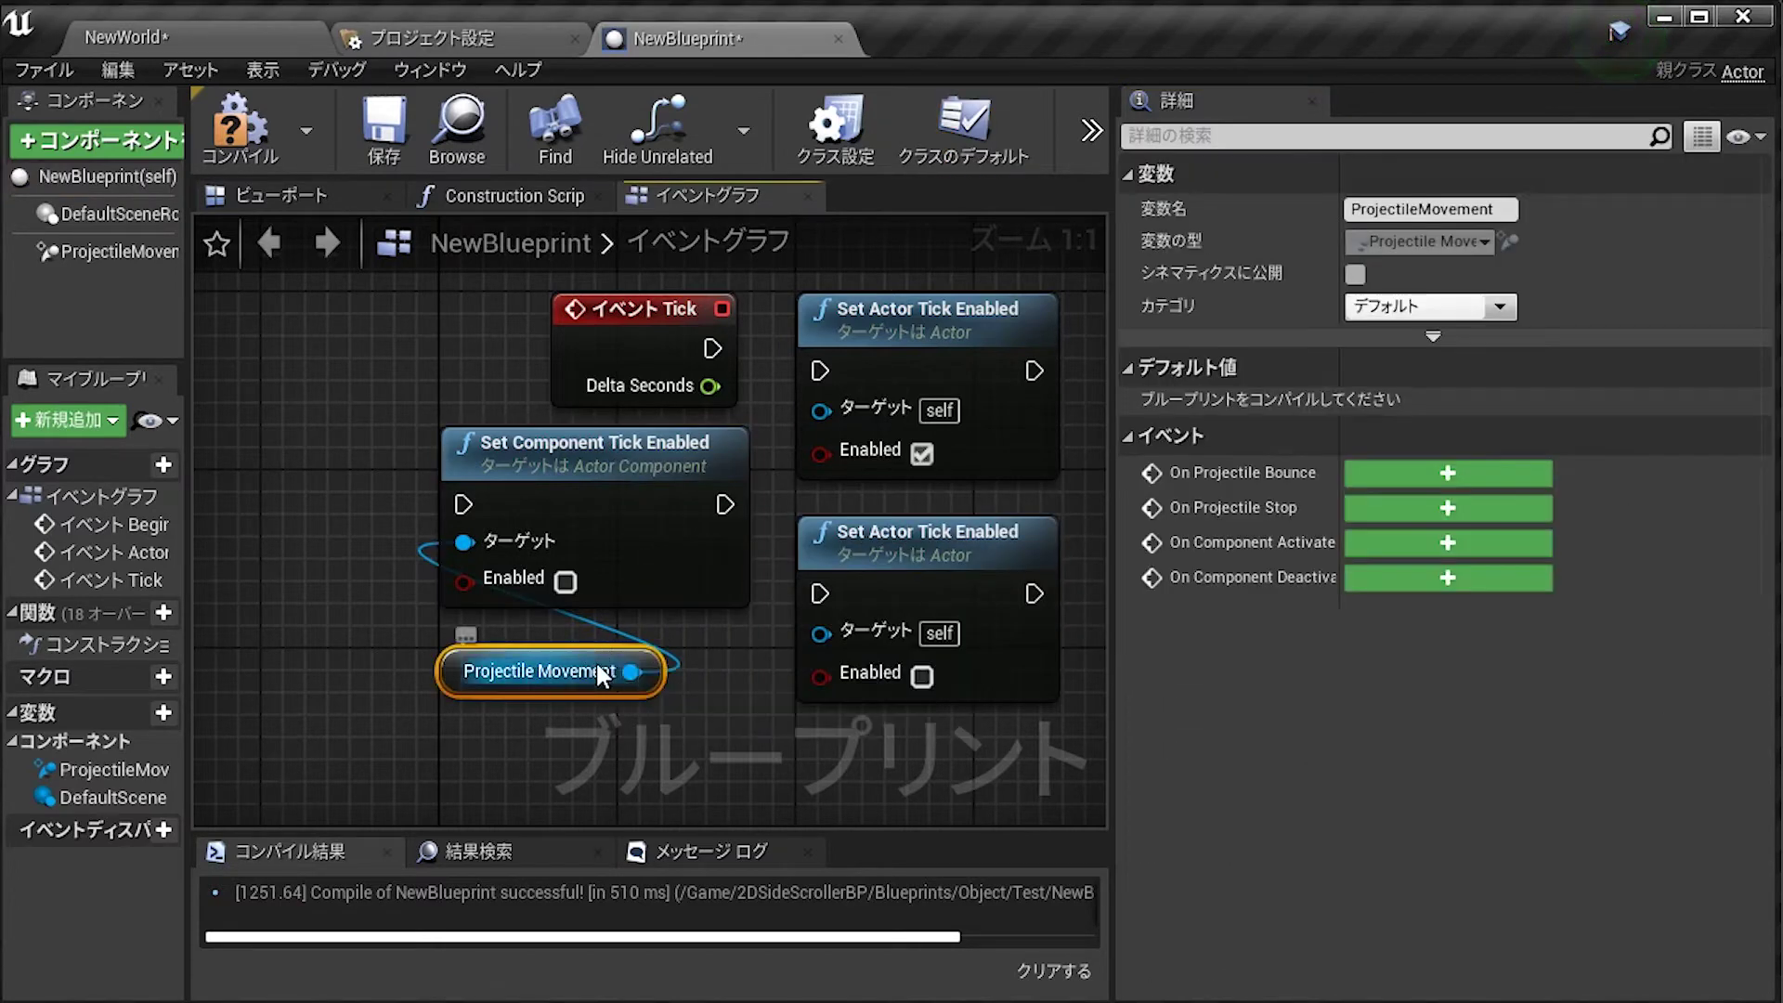
pyautogui.moveTo(630, 670); pyautogui.dragTo(596, 655)
pyautogui.click(550, 661)
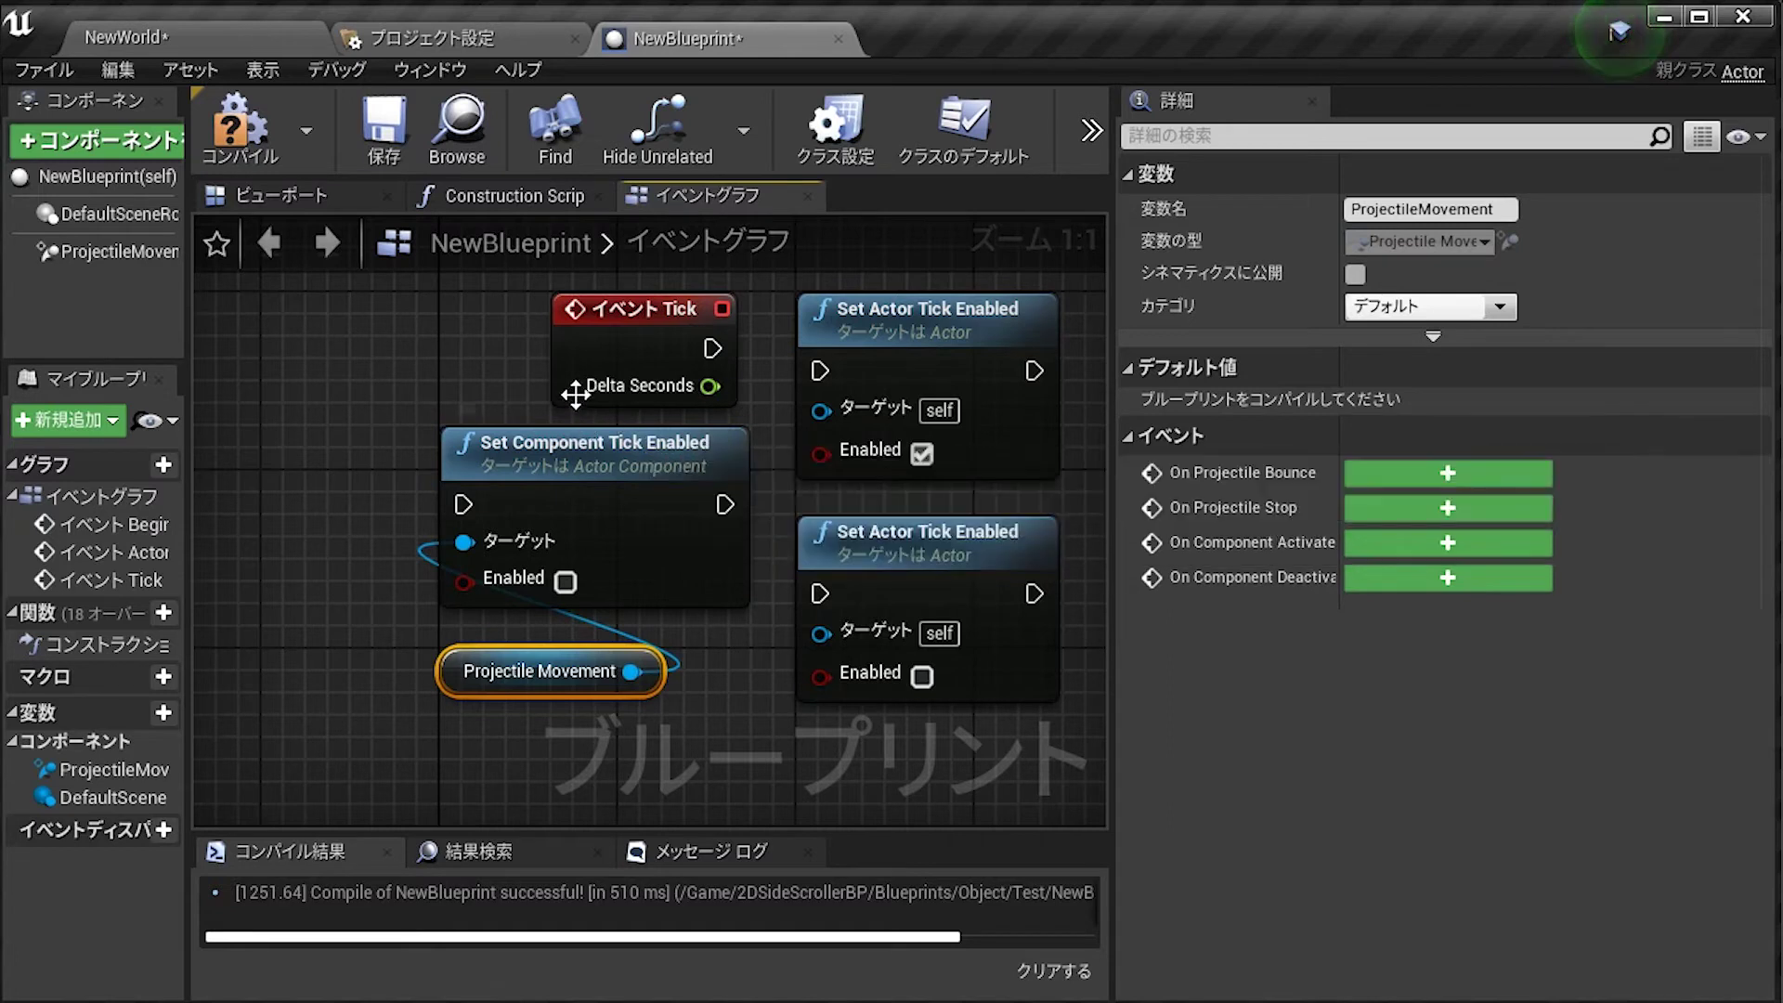
# Step: Compile NewBlueprint and return to the main editor's Output Log
pyautogui.click(242, 130)
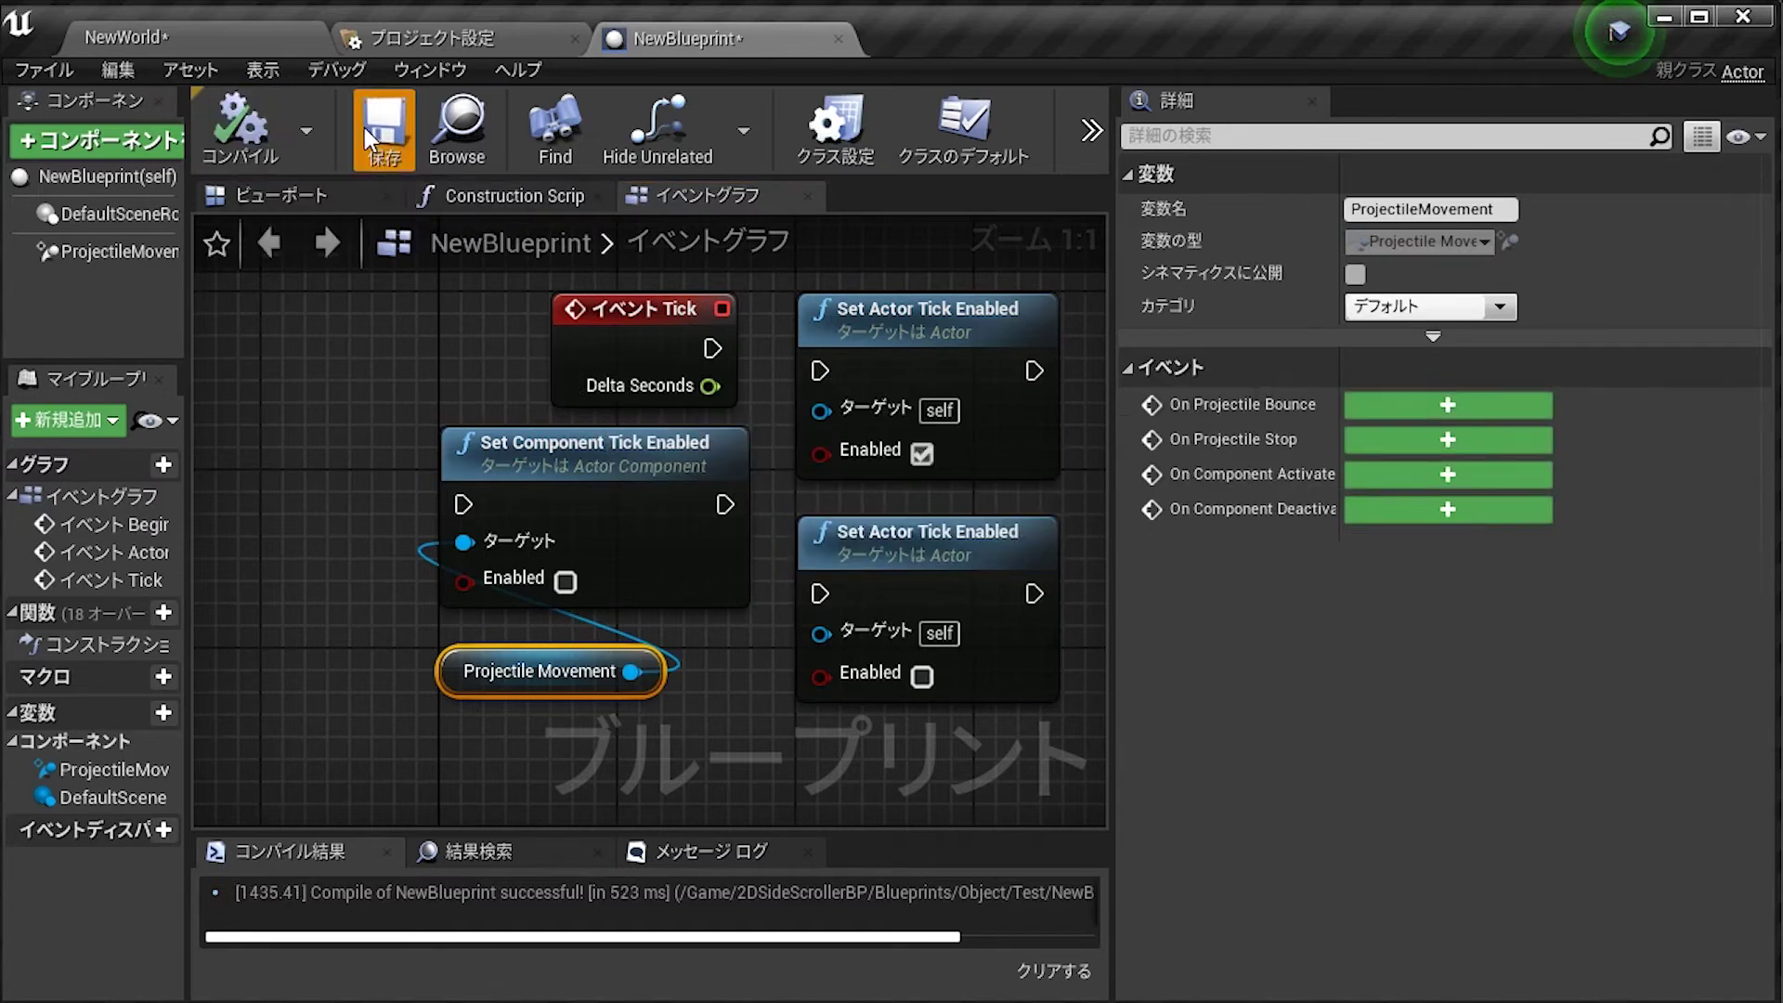
pyautogui.click(1653, 23)
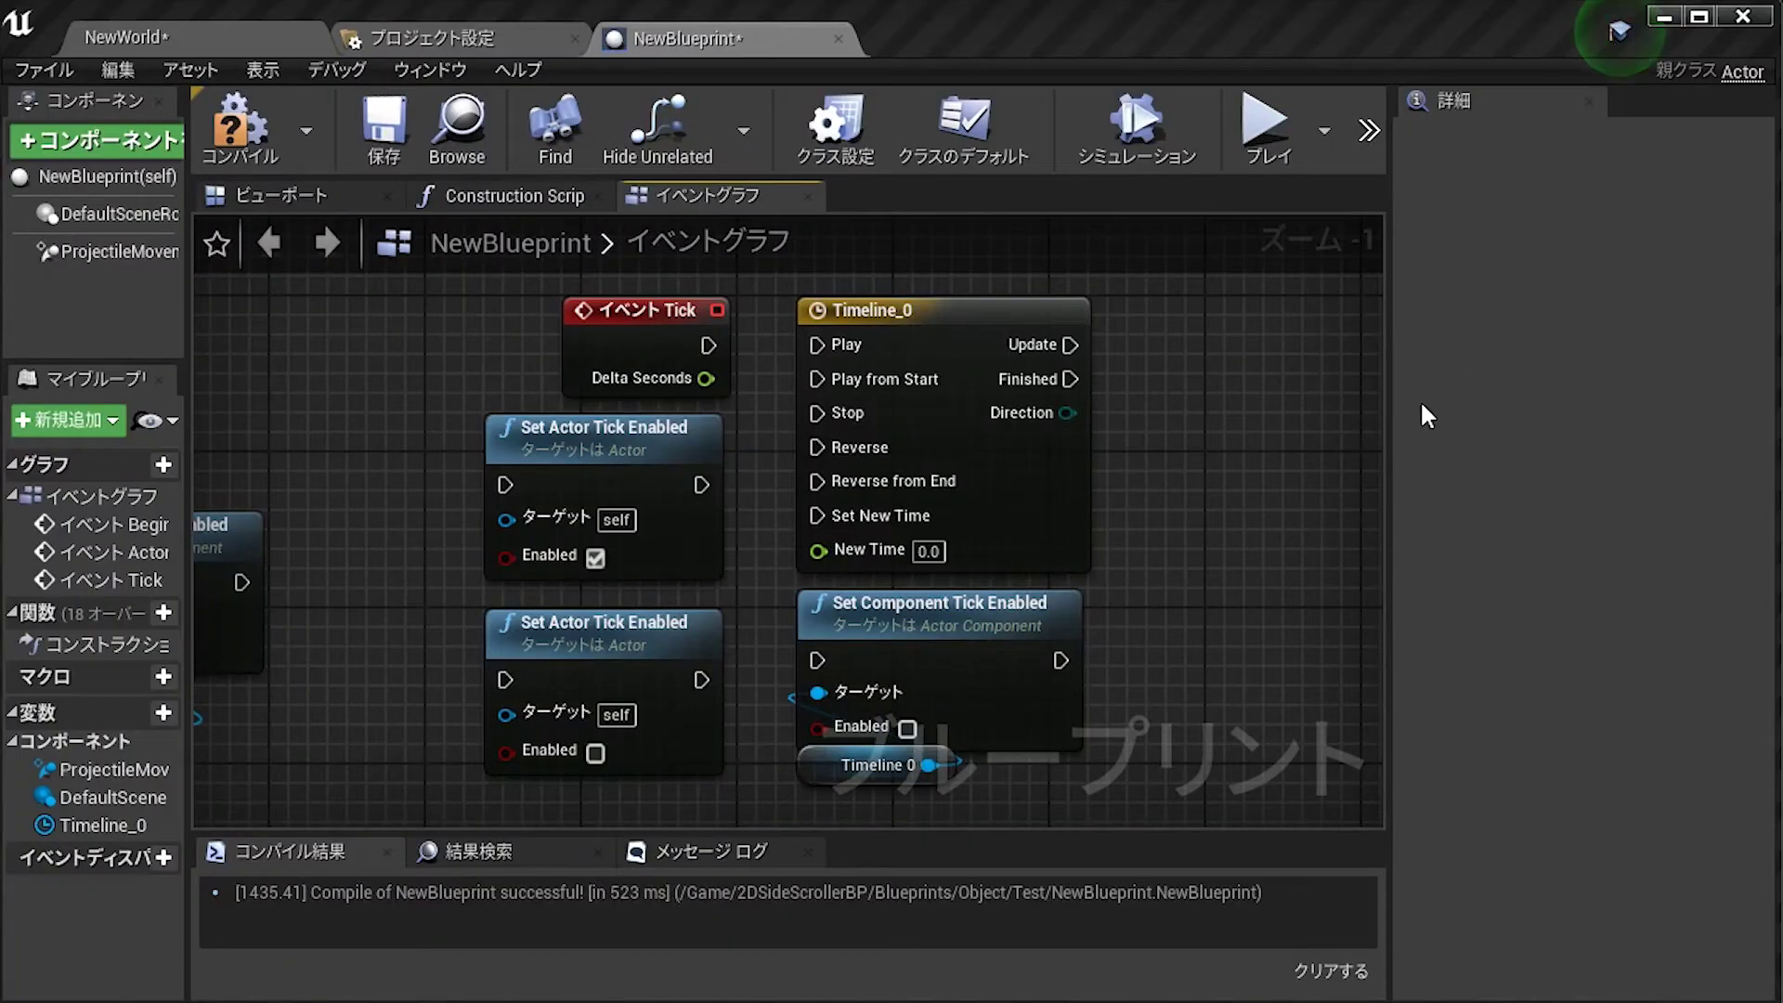
# Step: Frame Event Tick and Timeline_0 in the graph and shrink the Compiler Results panel
pyautogui.moveTo(1240, 789); pyautogui.dragTo(877, 383)
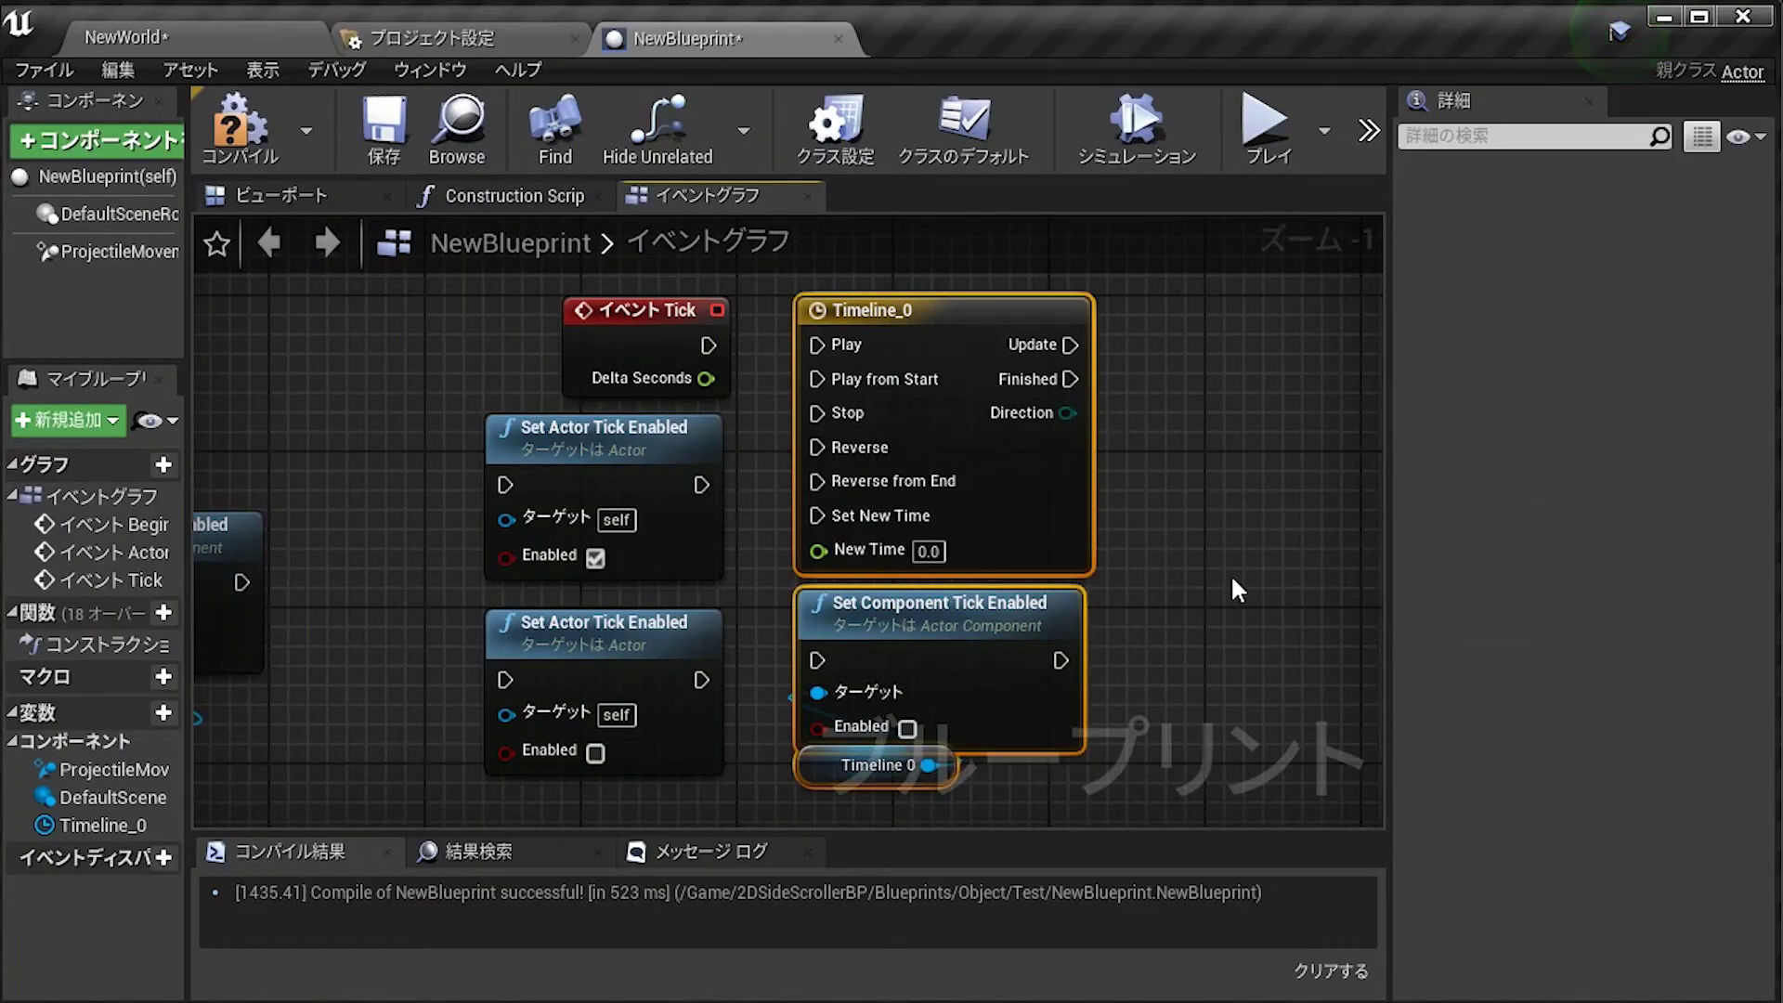
pyautogui.moveTo(437, 283); pyautogui.dragTo(650, 757)
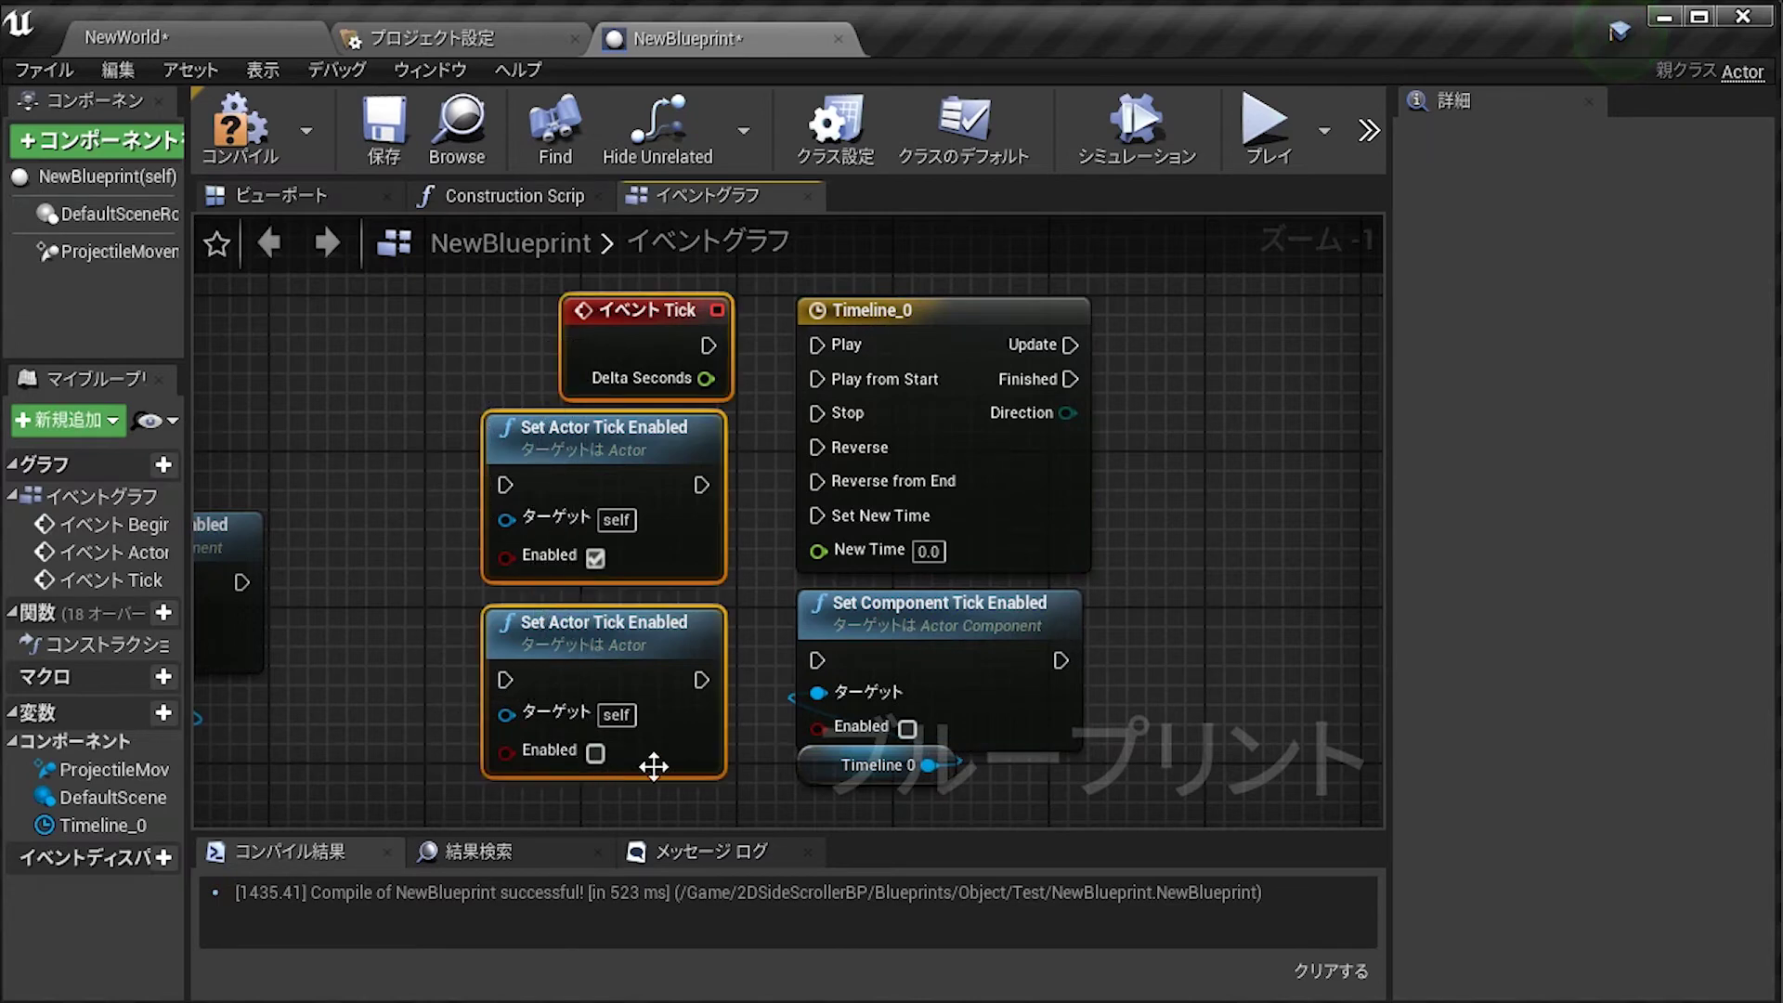
pyautogui.moveTo(1129, 762); pyautogui.dragTo(908, 788)
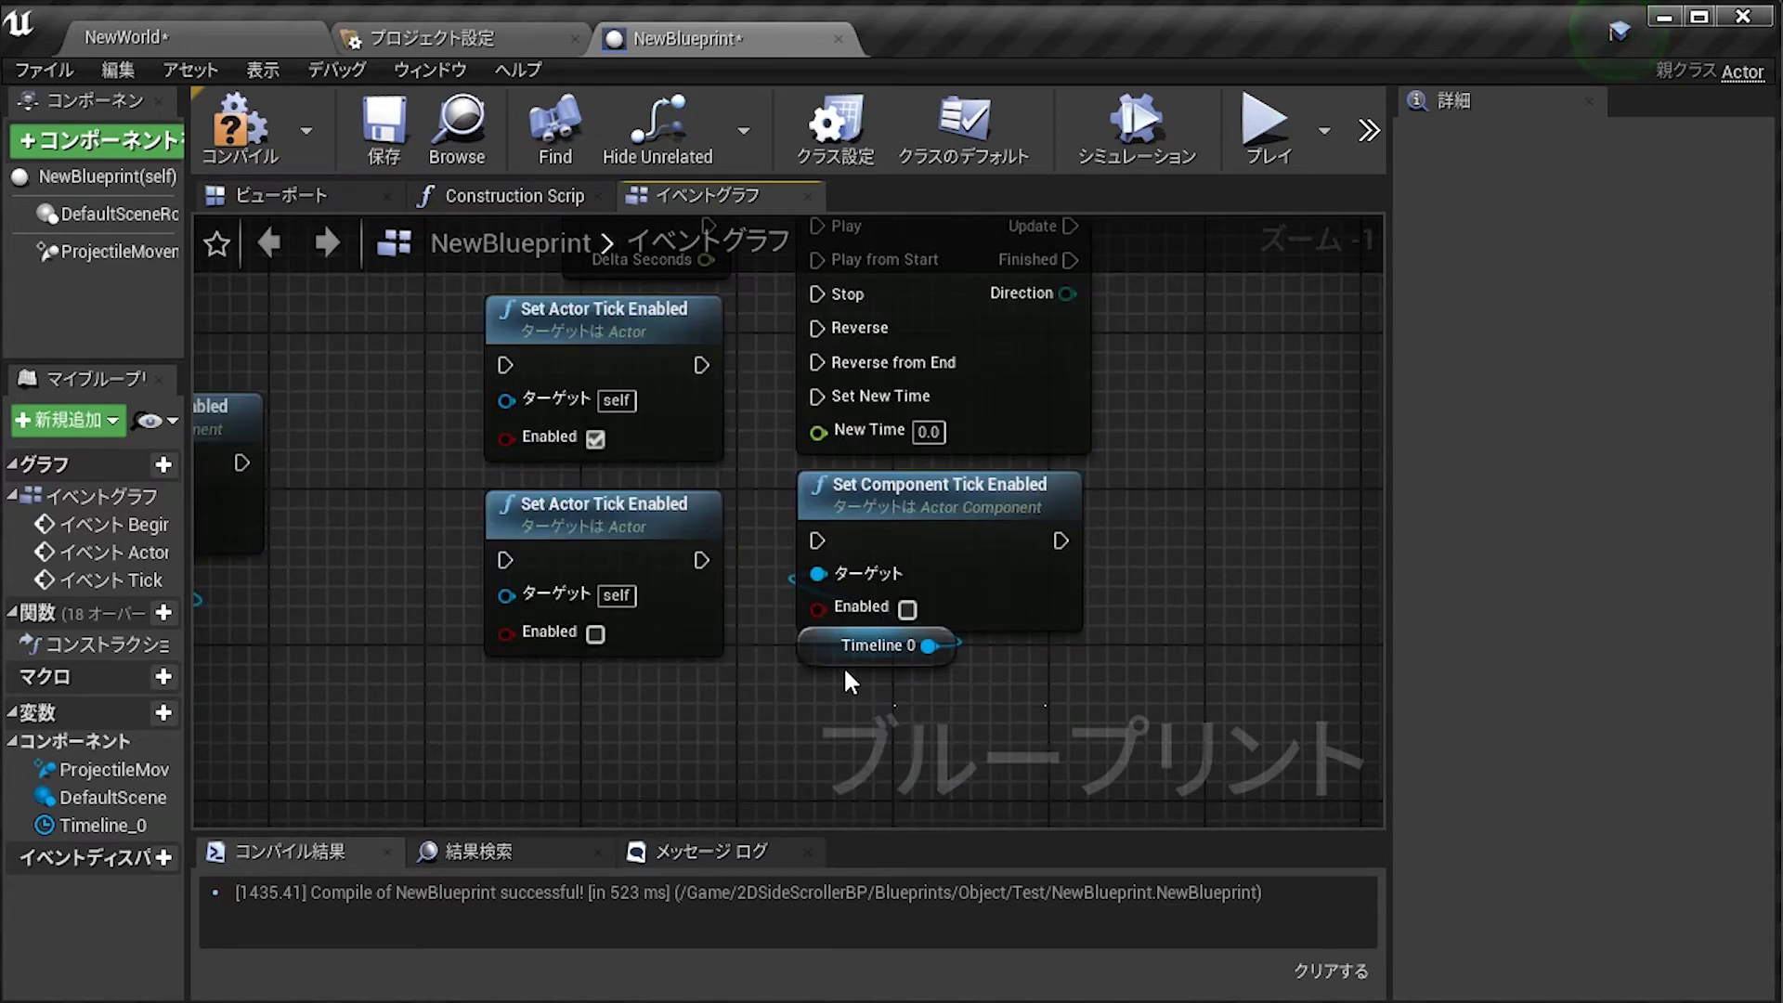
pyautogui.scroll(1, 1105, 660)
pyautogui.moveTo(1078, 497); pyautogui.dragTo(1111, 799, button='right')
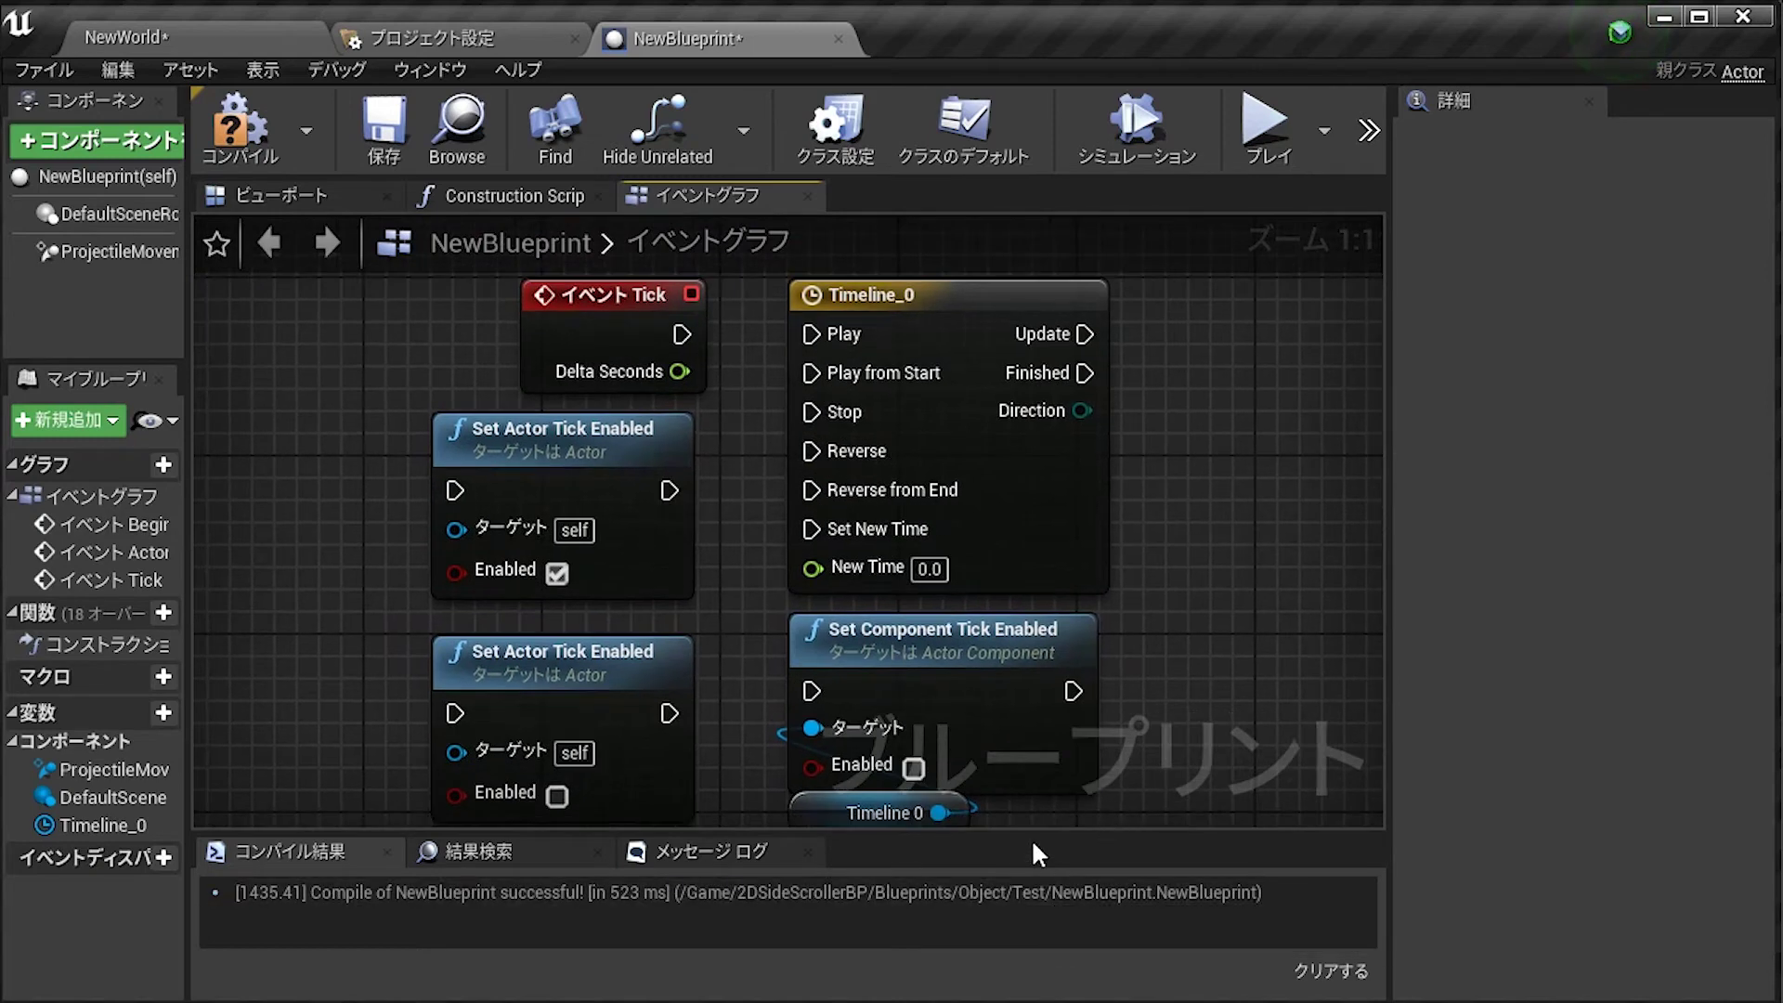
pyautogui.moveTo(1037, 844); pyautogui.dragTo(1078, 905)
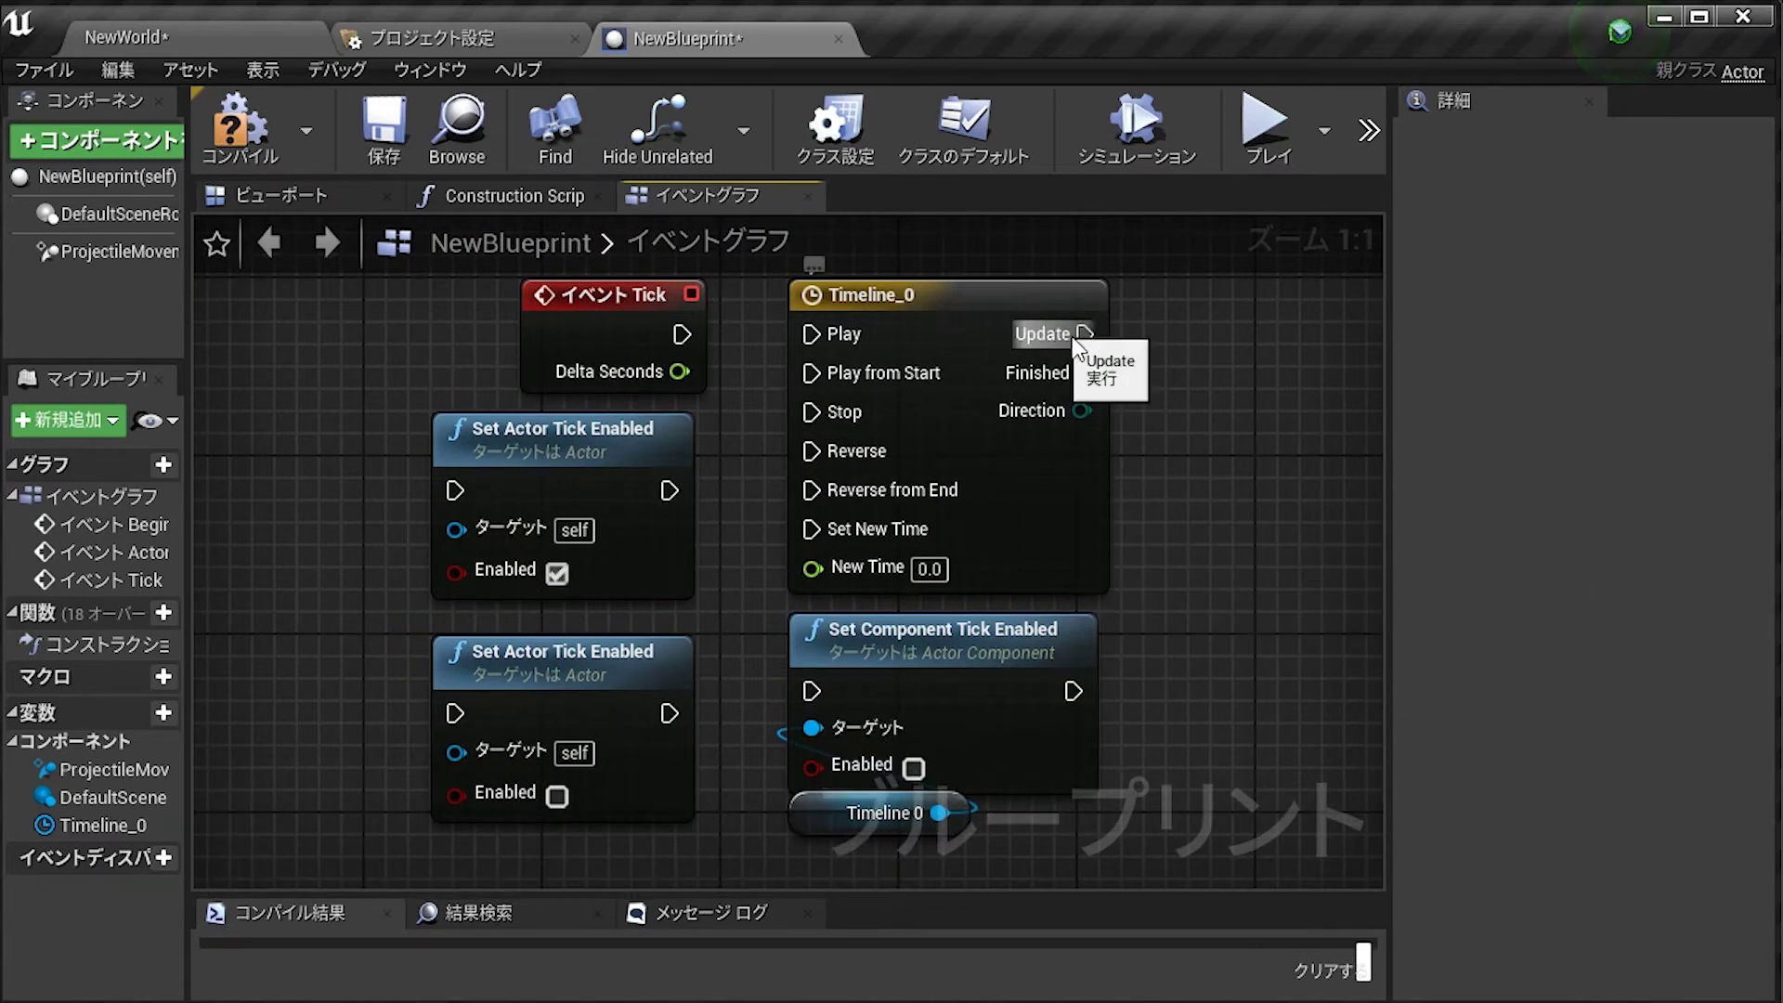
pyautogui.moveTo(1153, 393); pyautogui.dragTo(1117, 404, button='right')
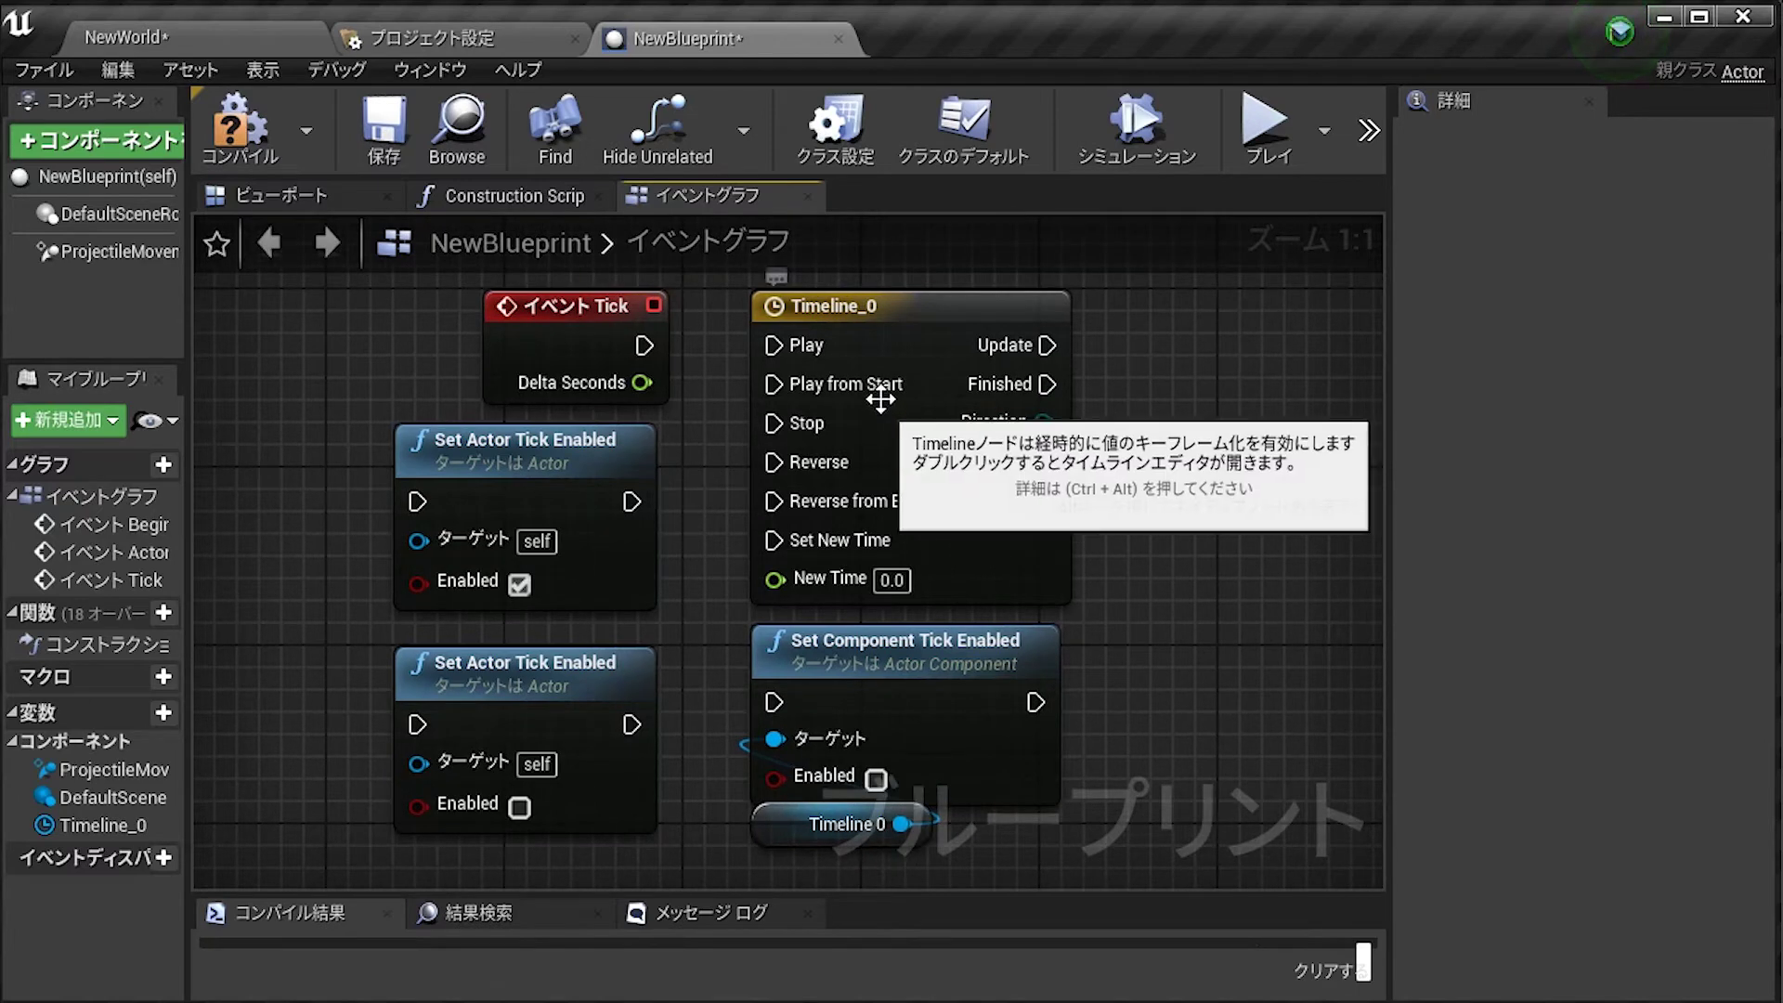
# Step: Shift both Set Actor Tick Enabled nodes slightly right beside Event Tick
pyautogui.click(888, 311)
pyautogui.click(842, 641)
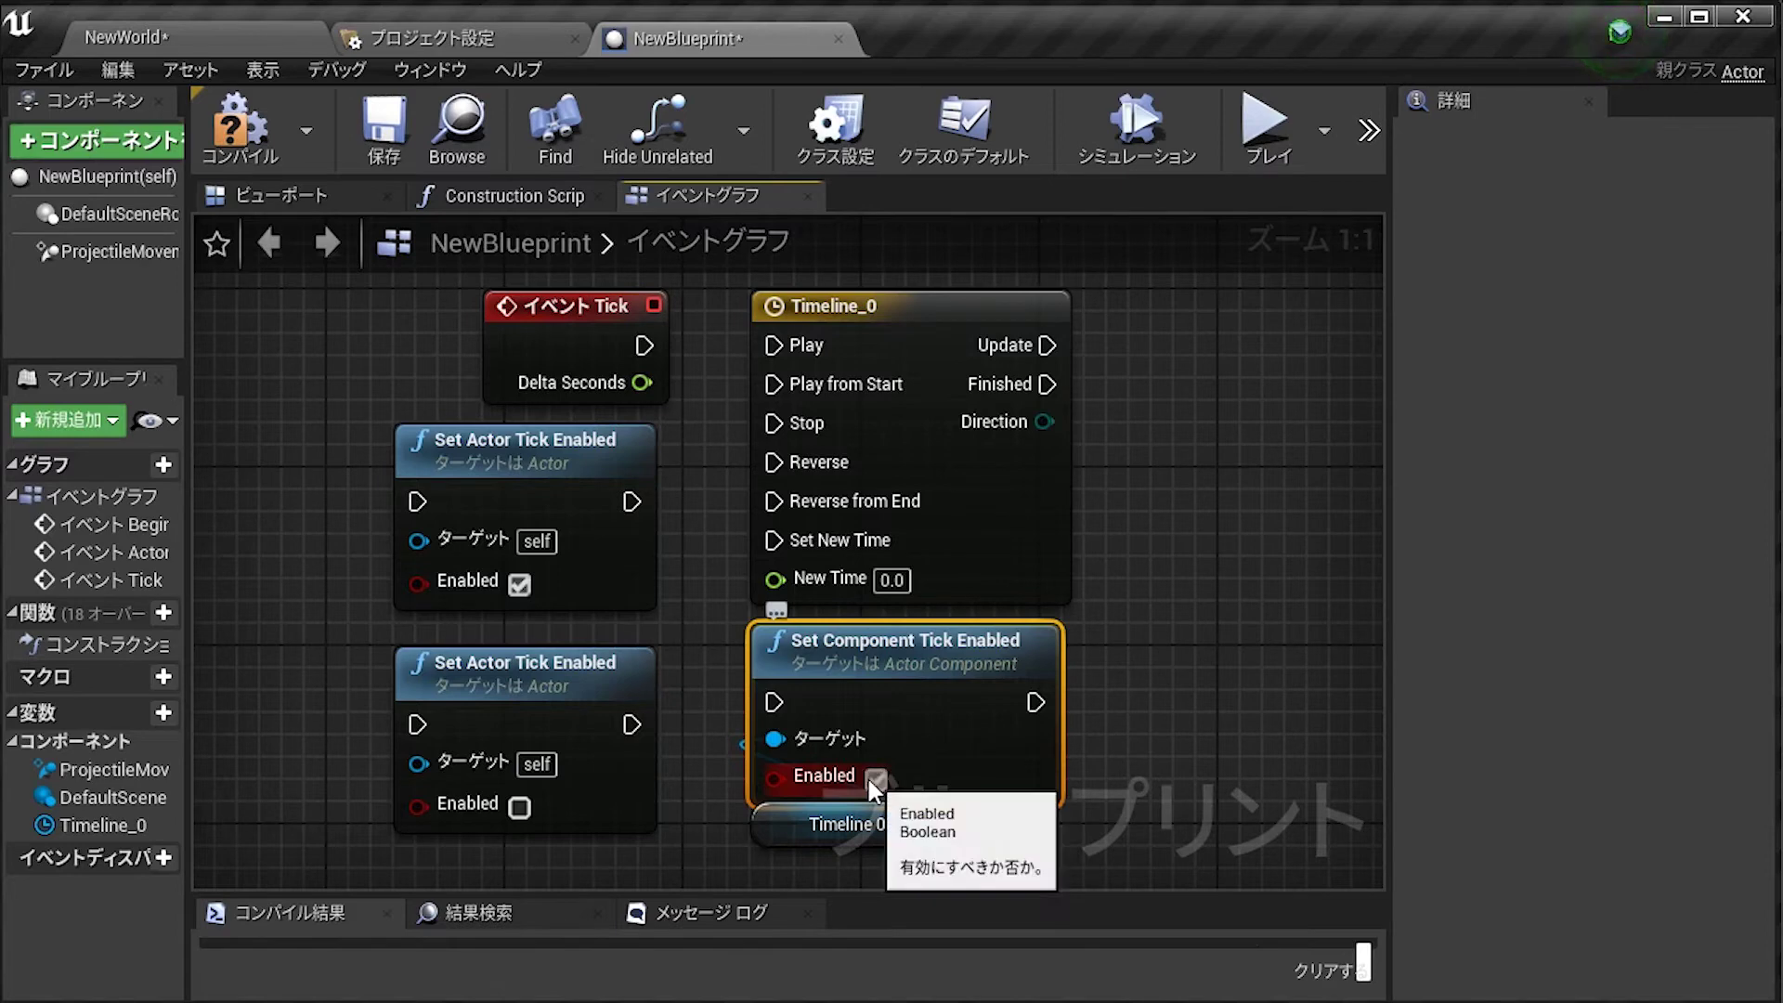
pyautogui.click(1231, 709)
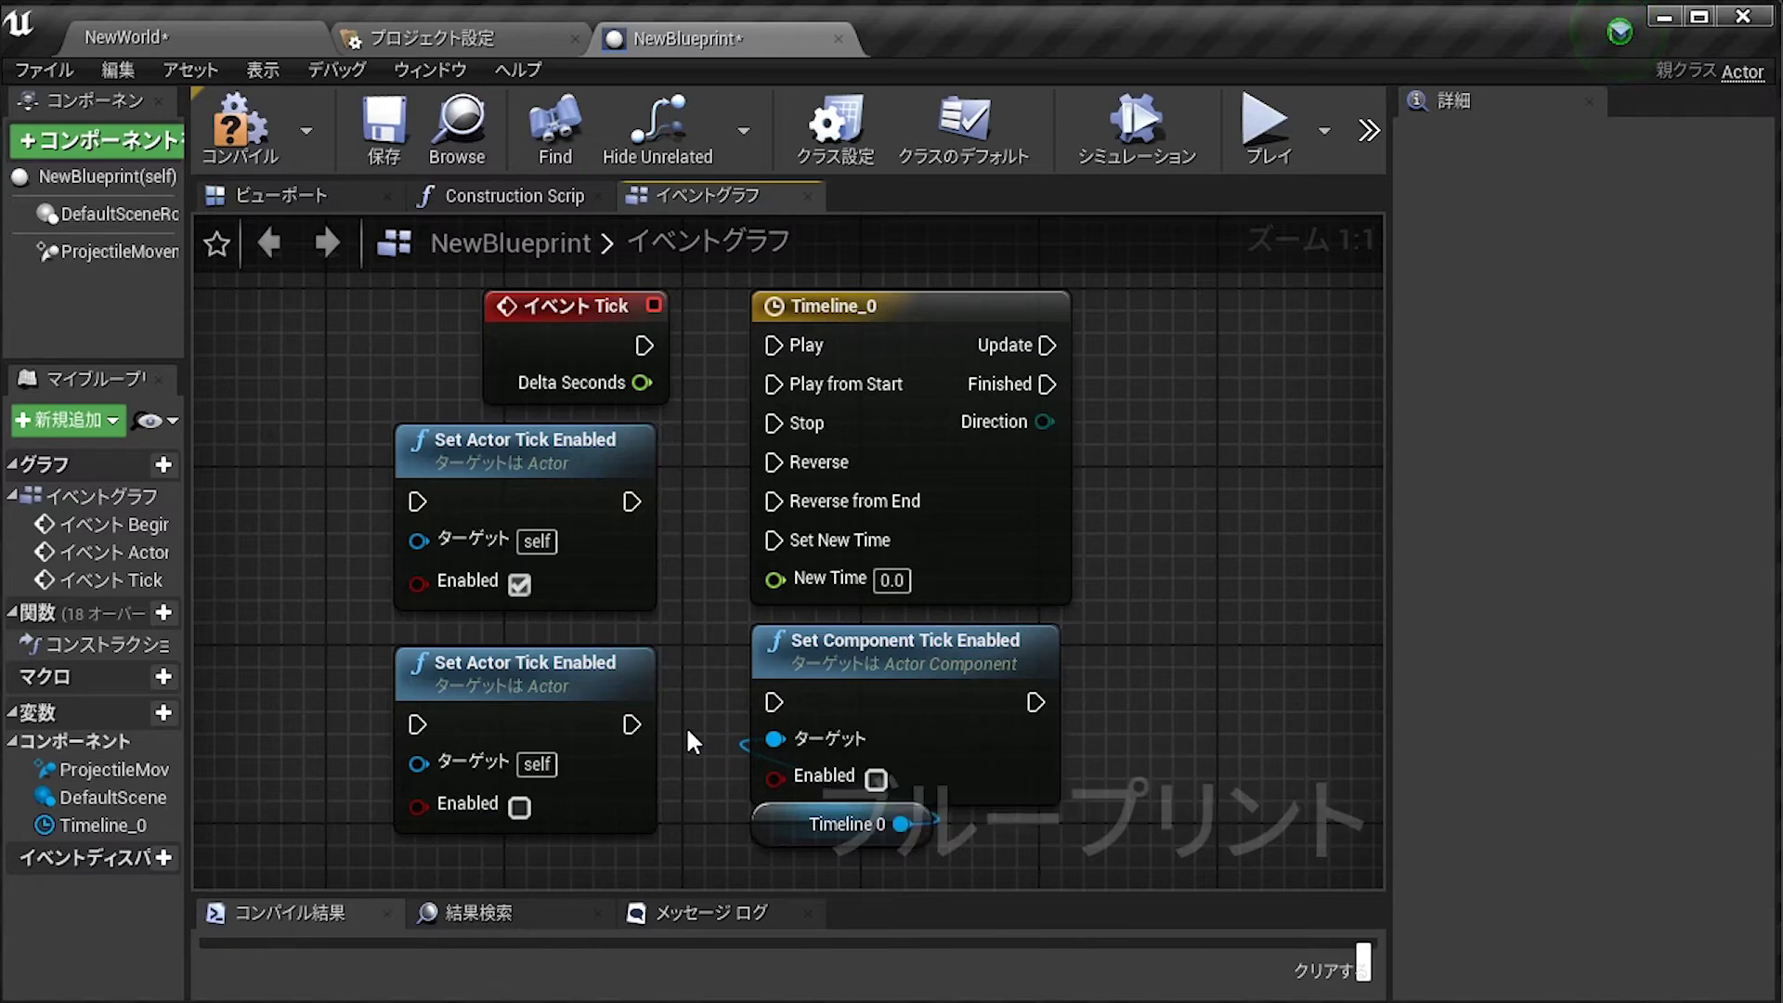
pyautogui.moveTo(686, 726)
pyautogui.mouseDown()
pyautogui.moveTo(494, 548)
pyautogui.moveTo(517, 494)
pyautogui.mouseUp()
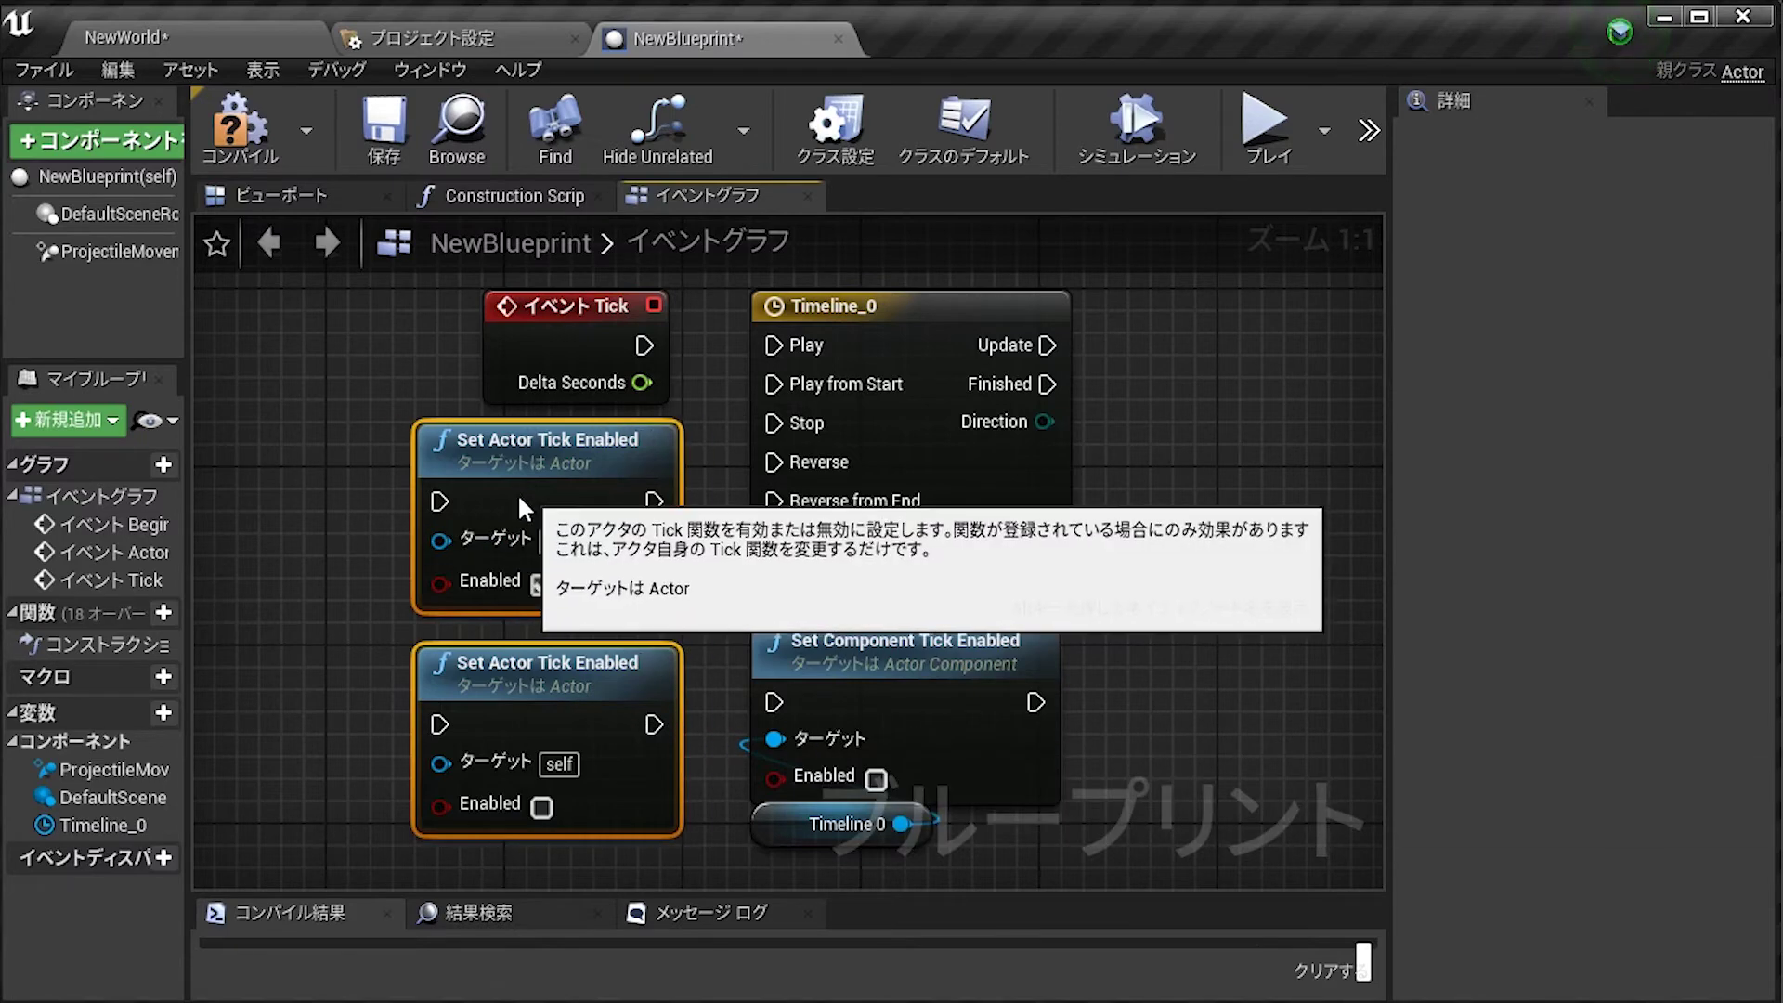
pyautogui.click(722, 430)
pyautogui.click(639, 297)
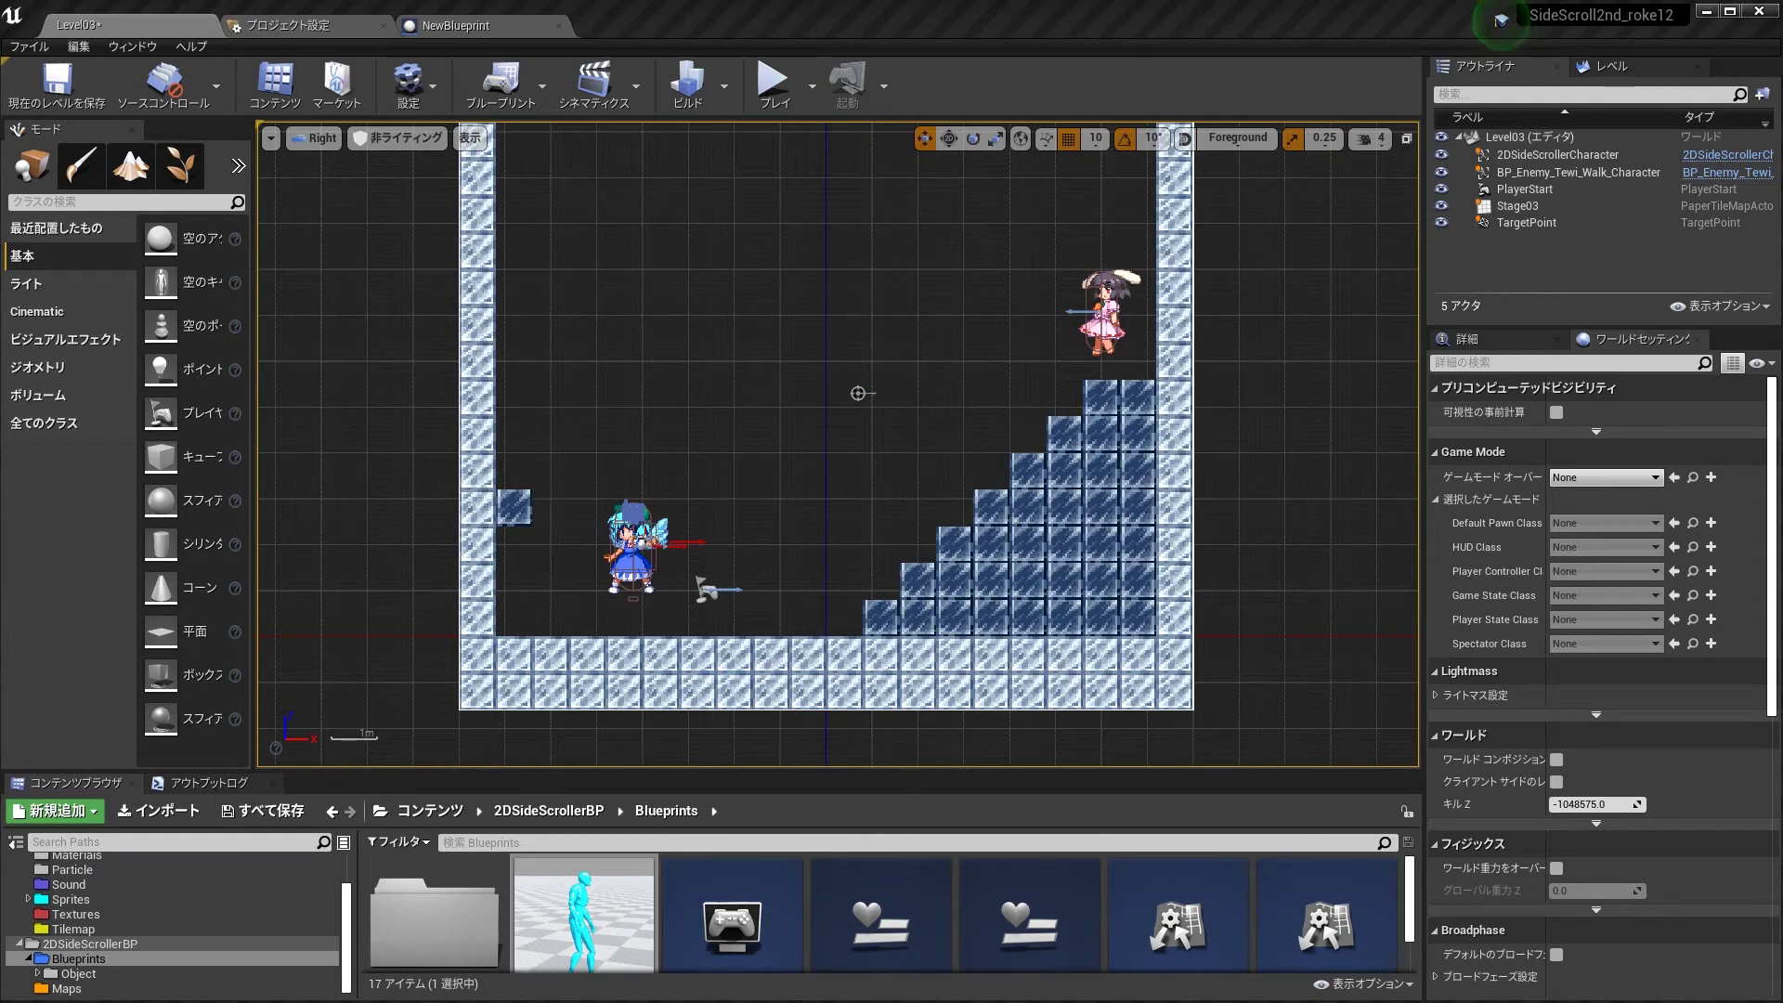
# Step: Nudge the Cirno player character slightly up and right in the Level03 viewport
pyautogui.click(643, 530)
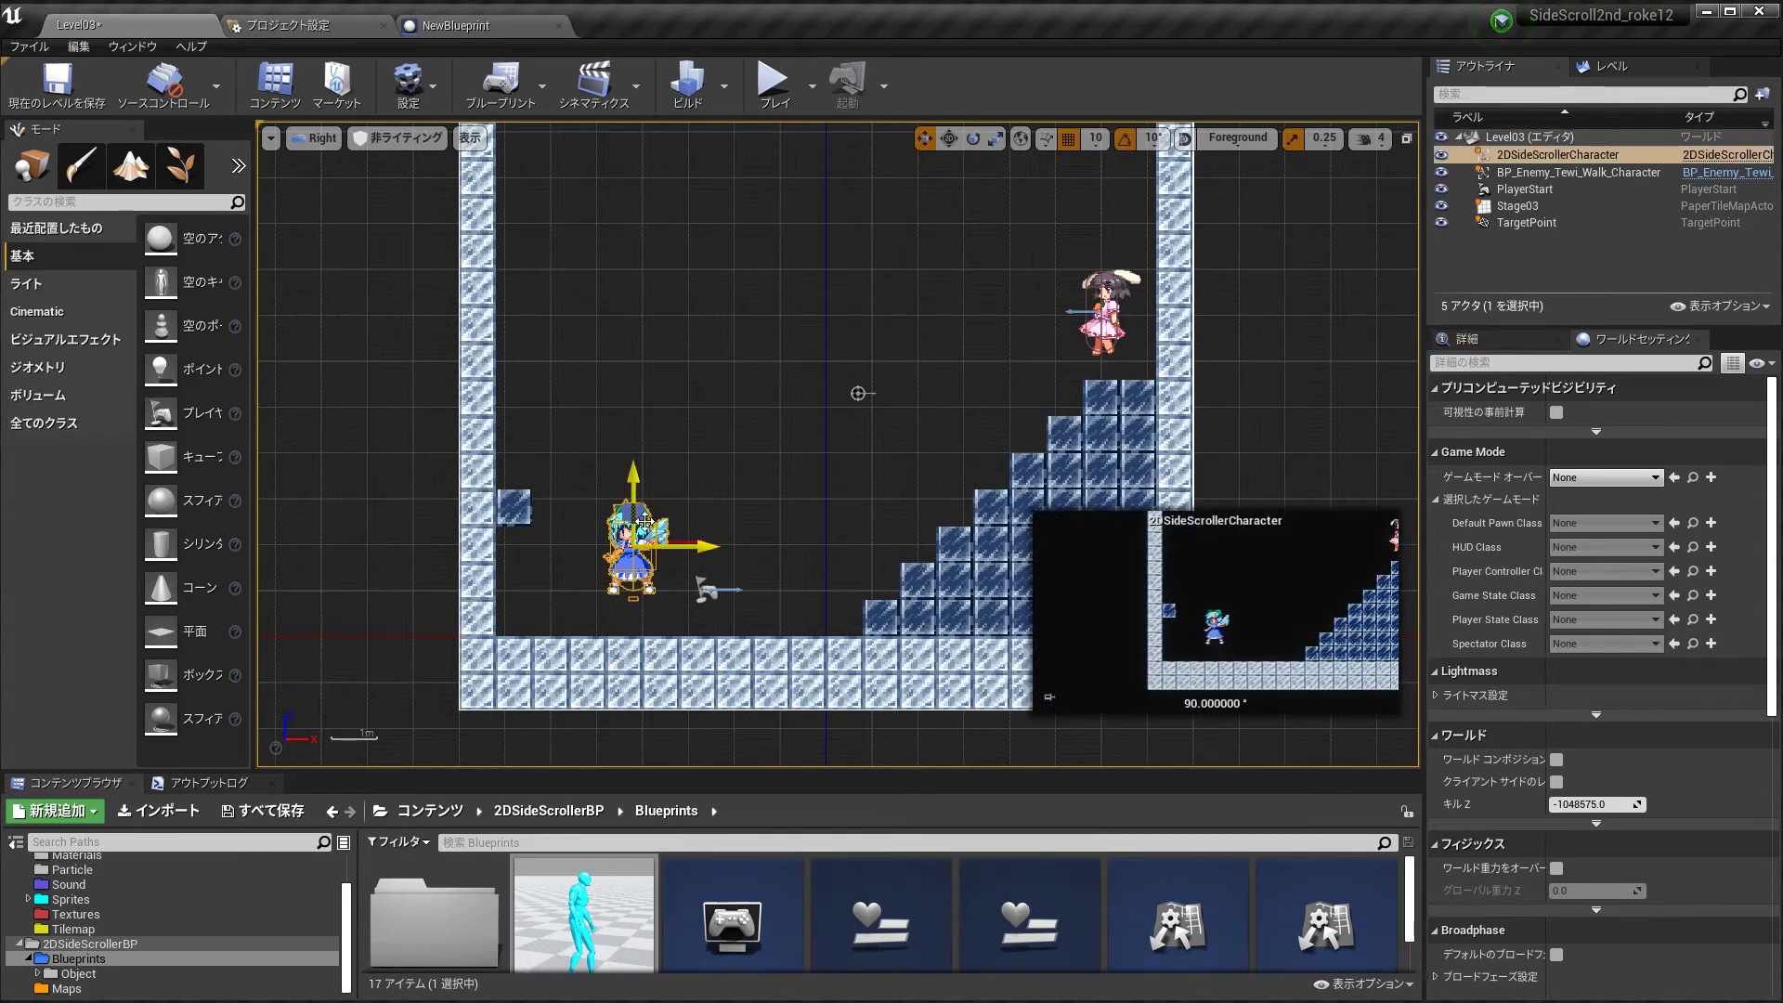
pyautogui.moveTo(644, 521)
pyautogui.mouseDown()
pyautogui.moveTo(675, 505)
pyautogui.moveTo(622, 518)
pyautogui.moveTo(641, 516)
pyautogui.mouseUp()
pyautogui.click(781, 474)
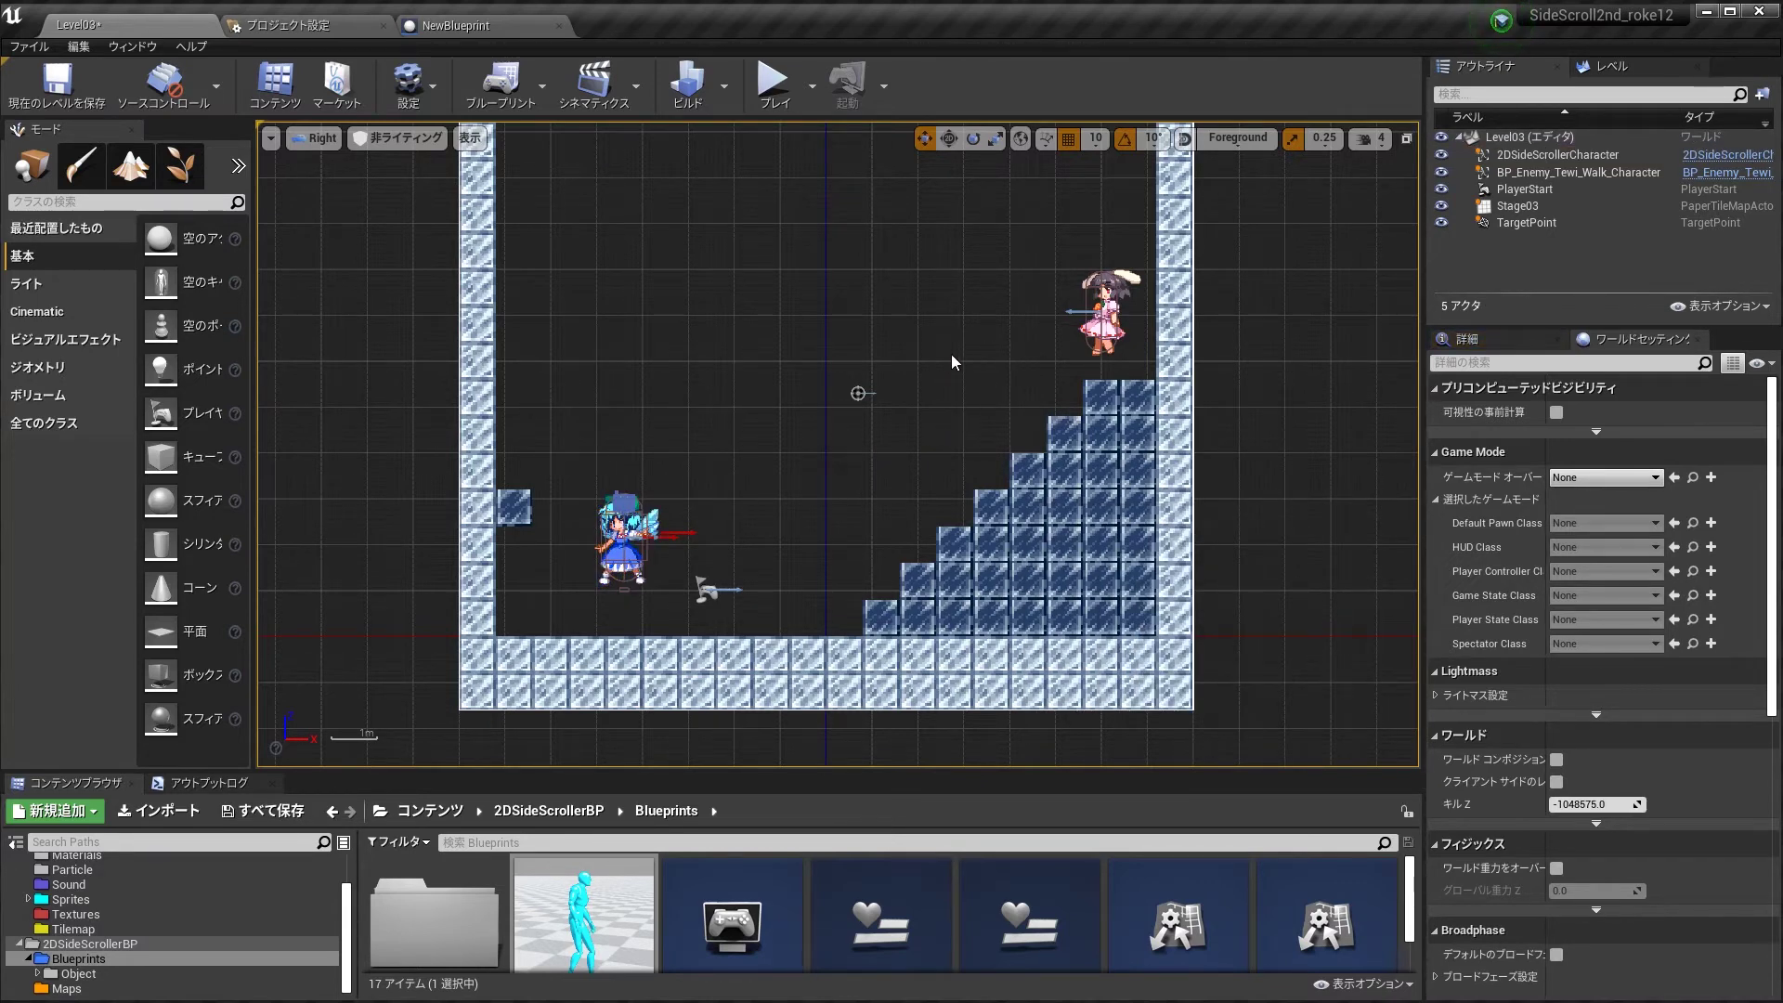
# Step: Move the Tewi enemy onto the stairs, then back up beside the wall
pyautogui.click(1115, 297)
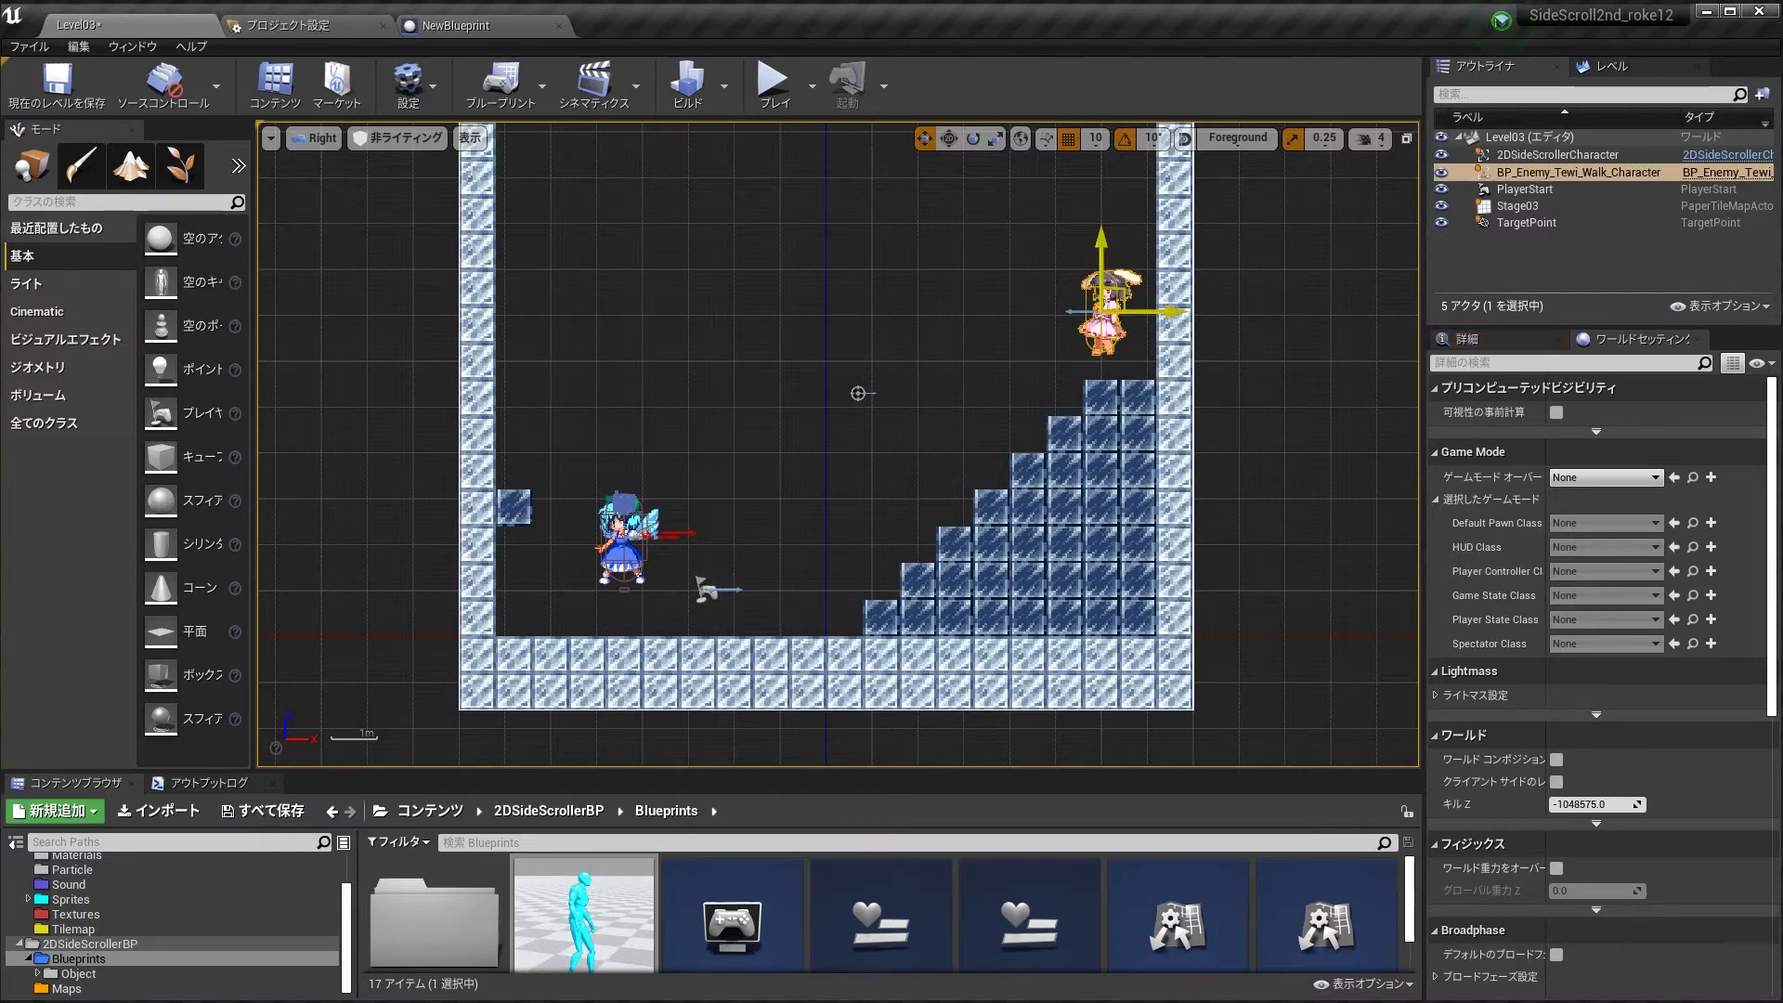
pyautogui.moveTo(1122, 288)
pyautogui.mouseDown()
pyautogui.moveTo(911, 497)
pyautogui.moveTo(995, 388)
pyautogui.mouseUp()
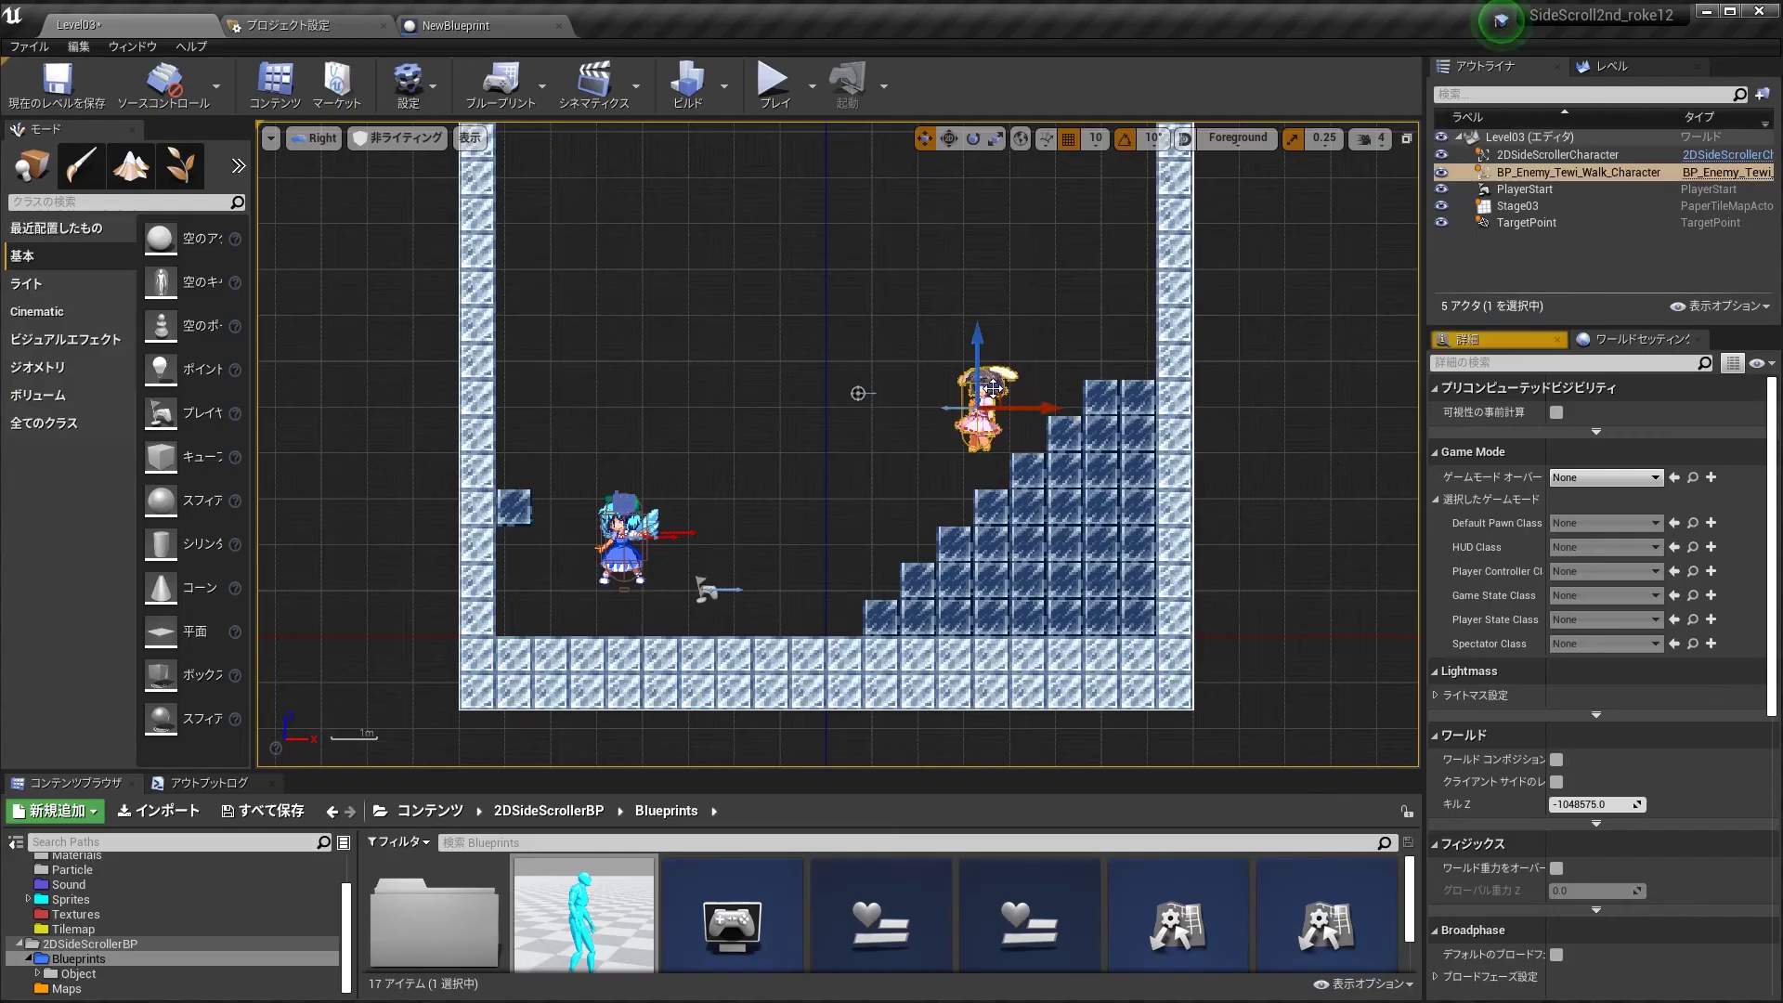
pyautogui.moveTo(991, 381); pyautogui.dragTo(1105, 286)
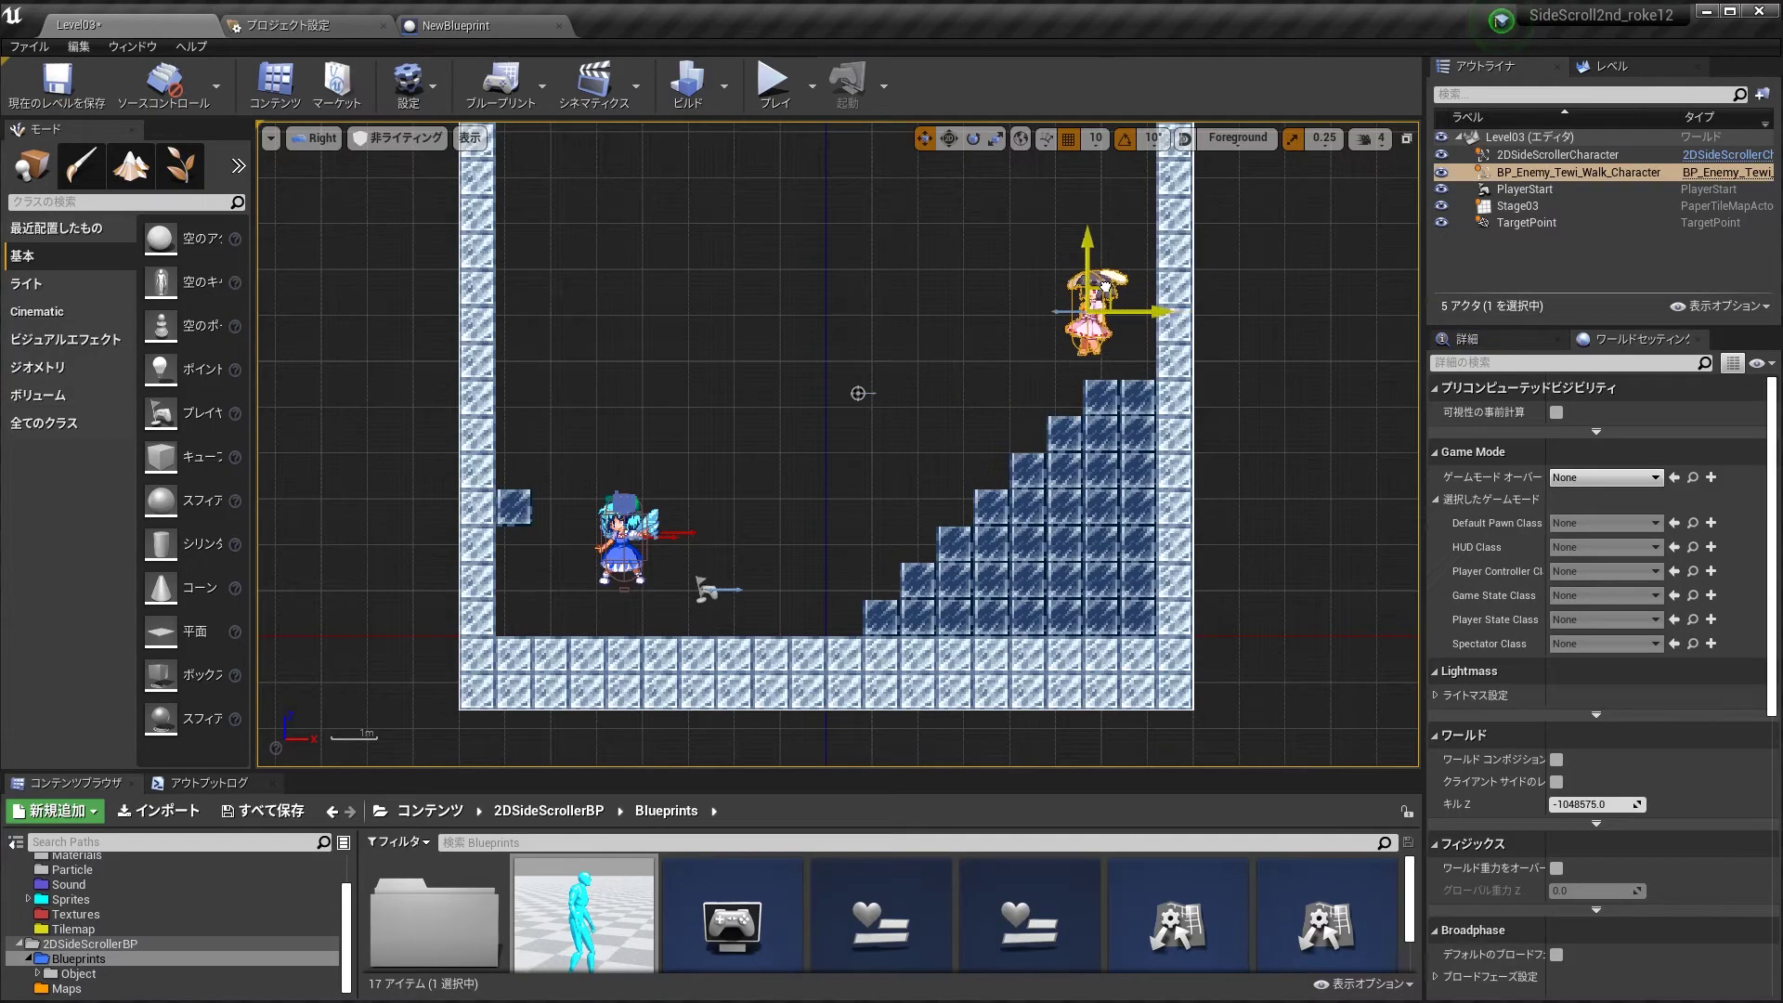
pyautogui.click(1247, 355)
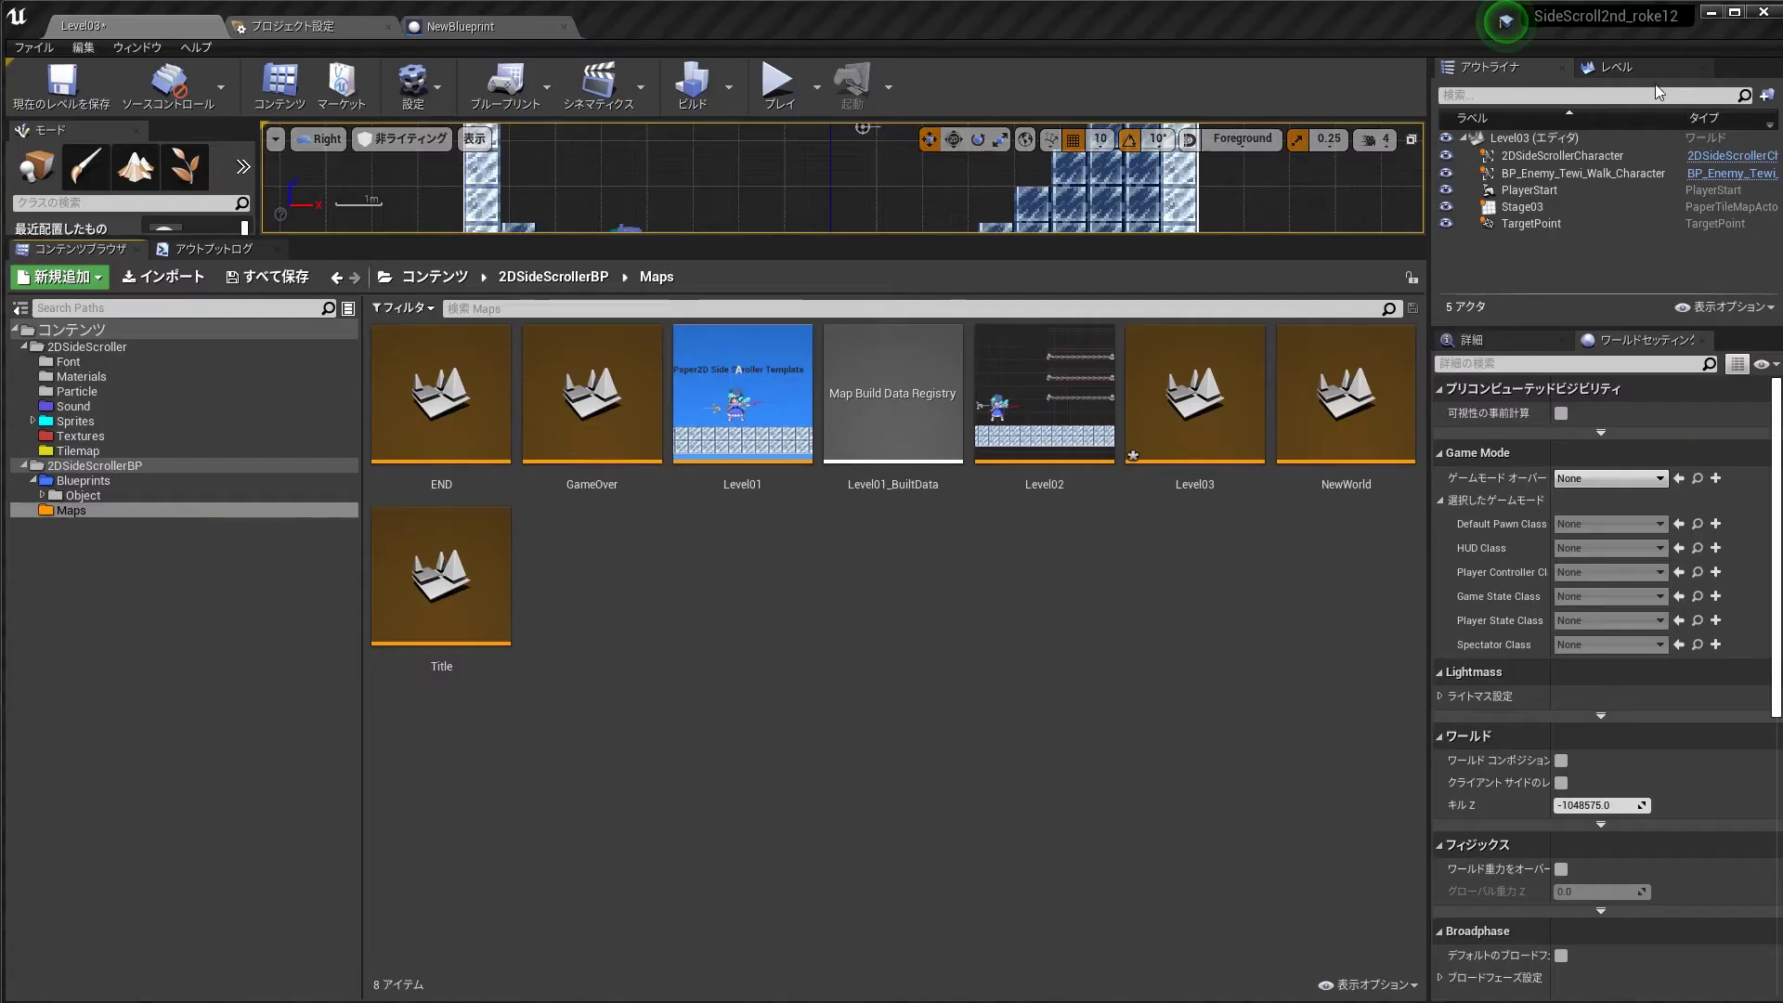
# Step: Open the Blueprints folder in the Content Browser and look over its assets
pyautogui.click(511, 97)
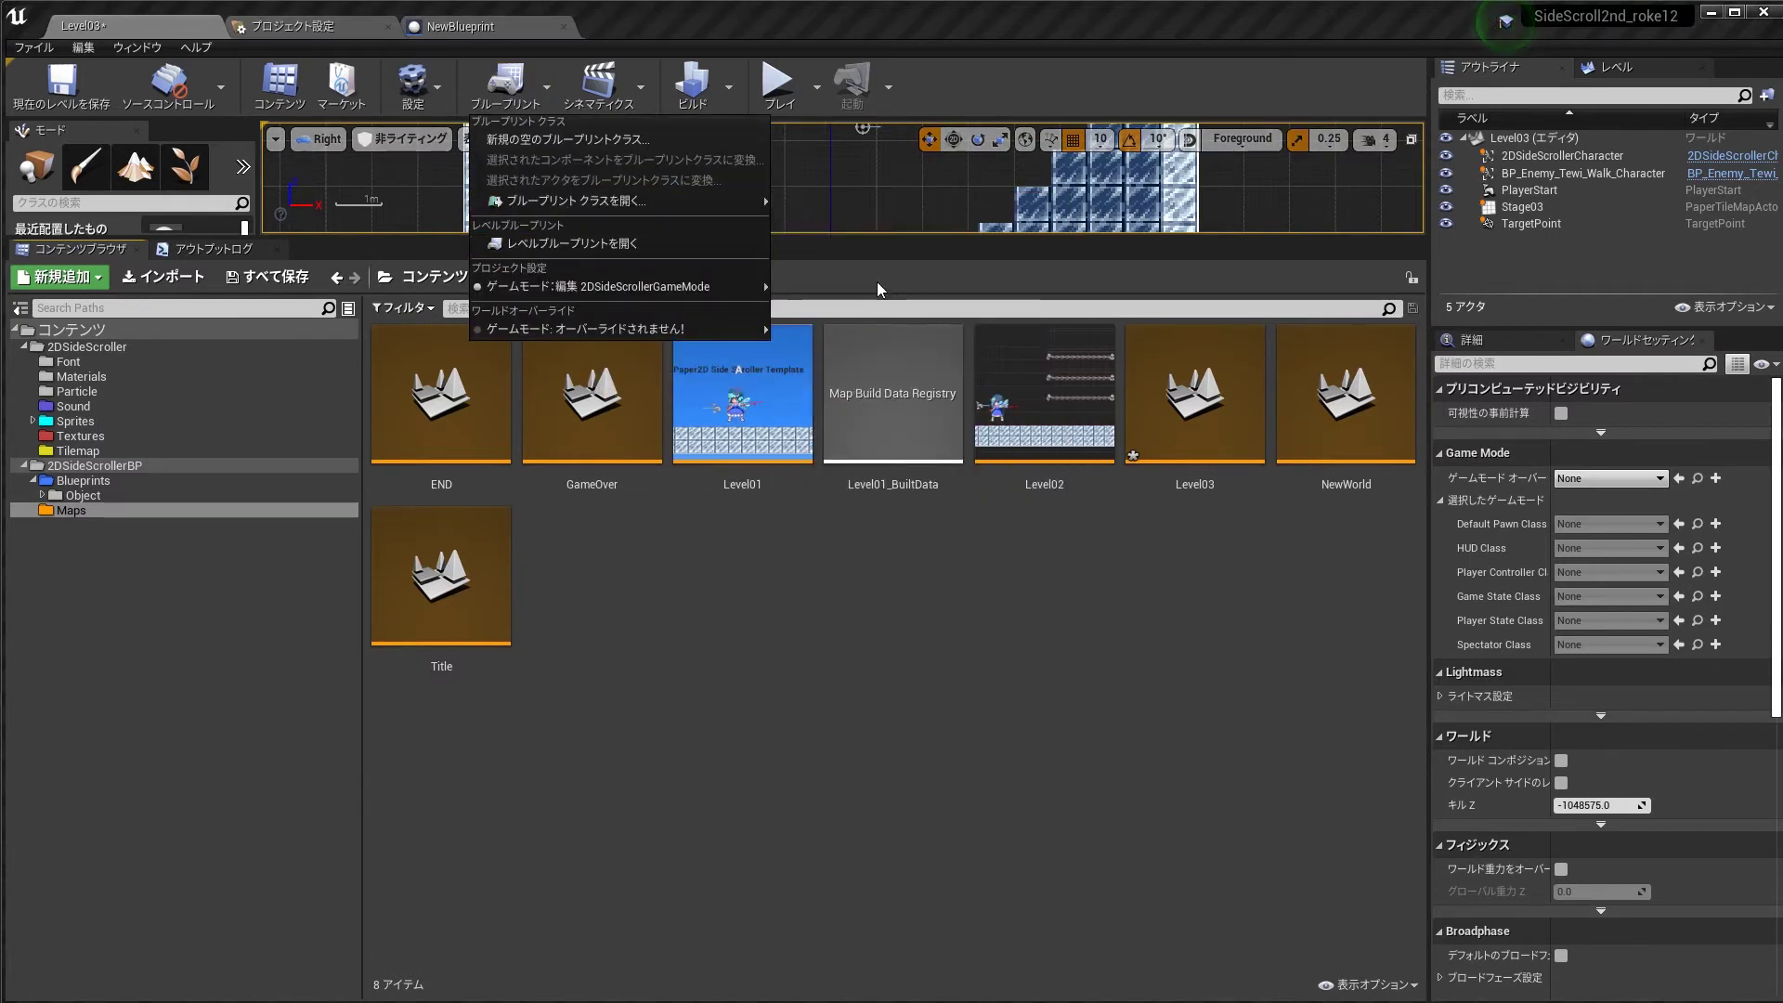
pyautogui.click(743, 418)
pyautogui.click(82, 482)
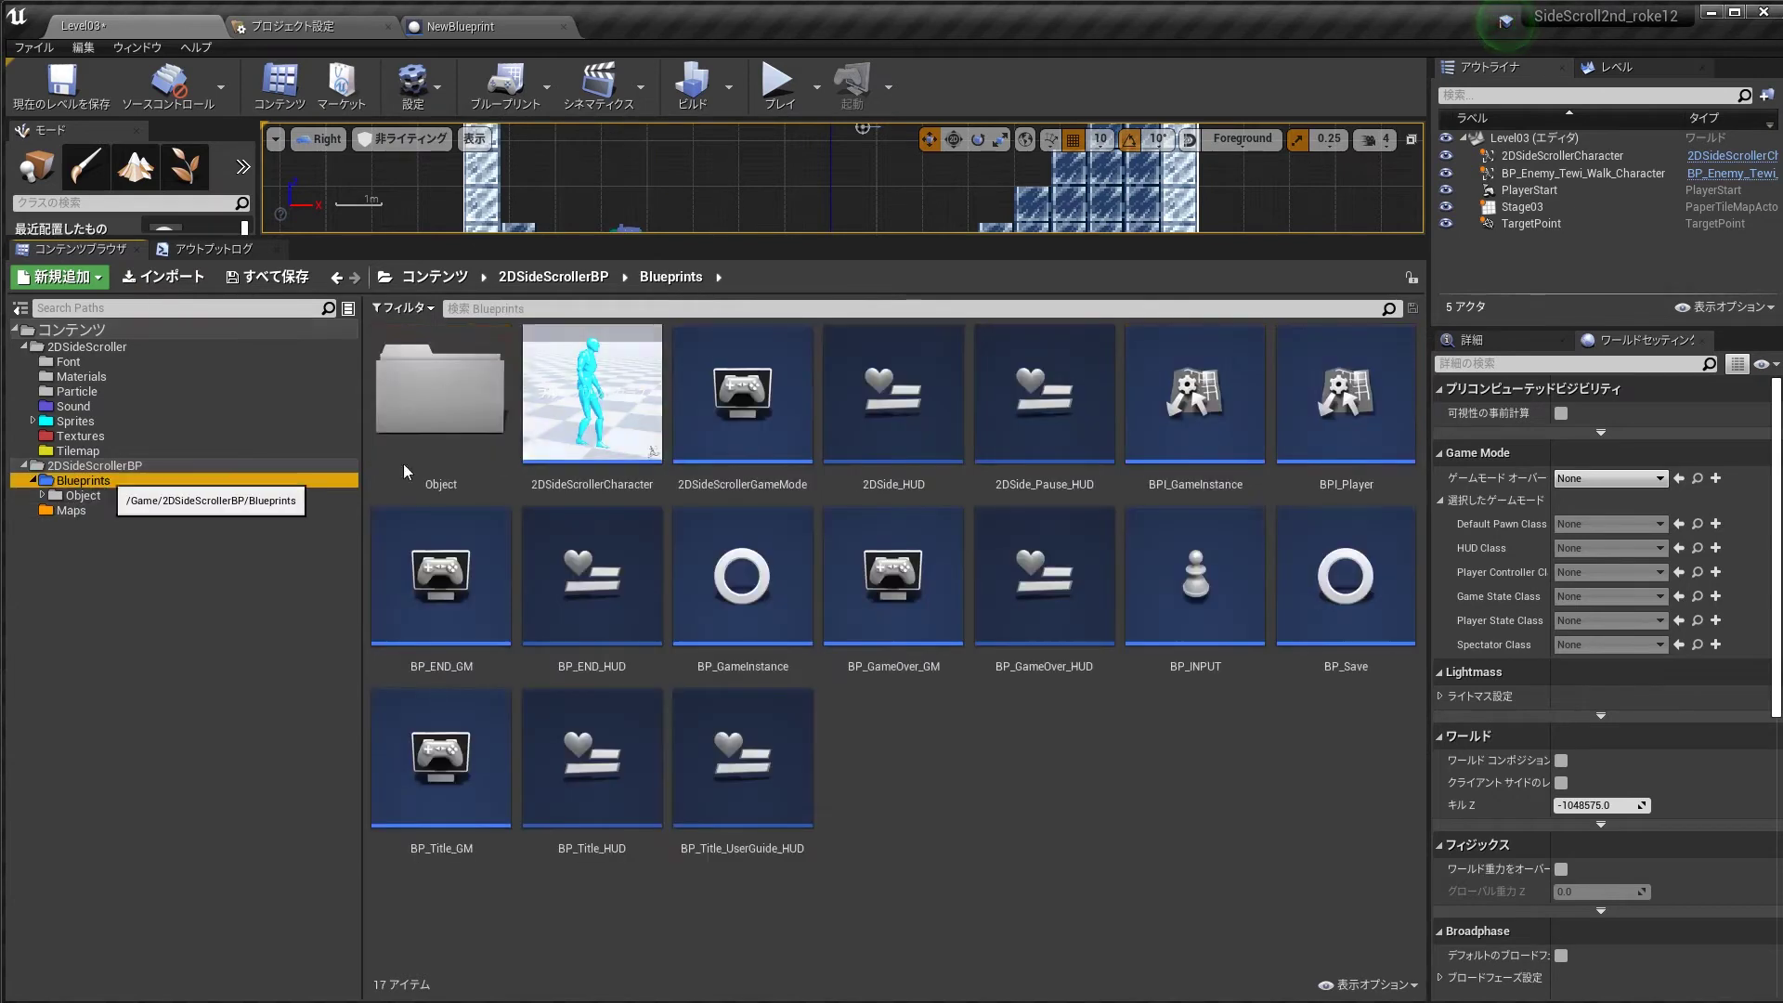
pyautogui.click(786, 465)
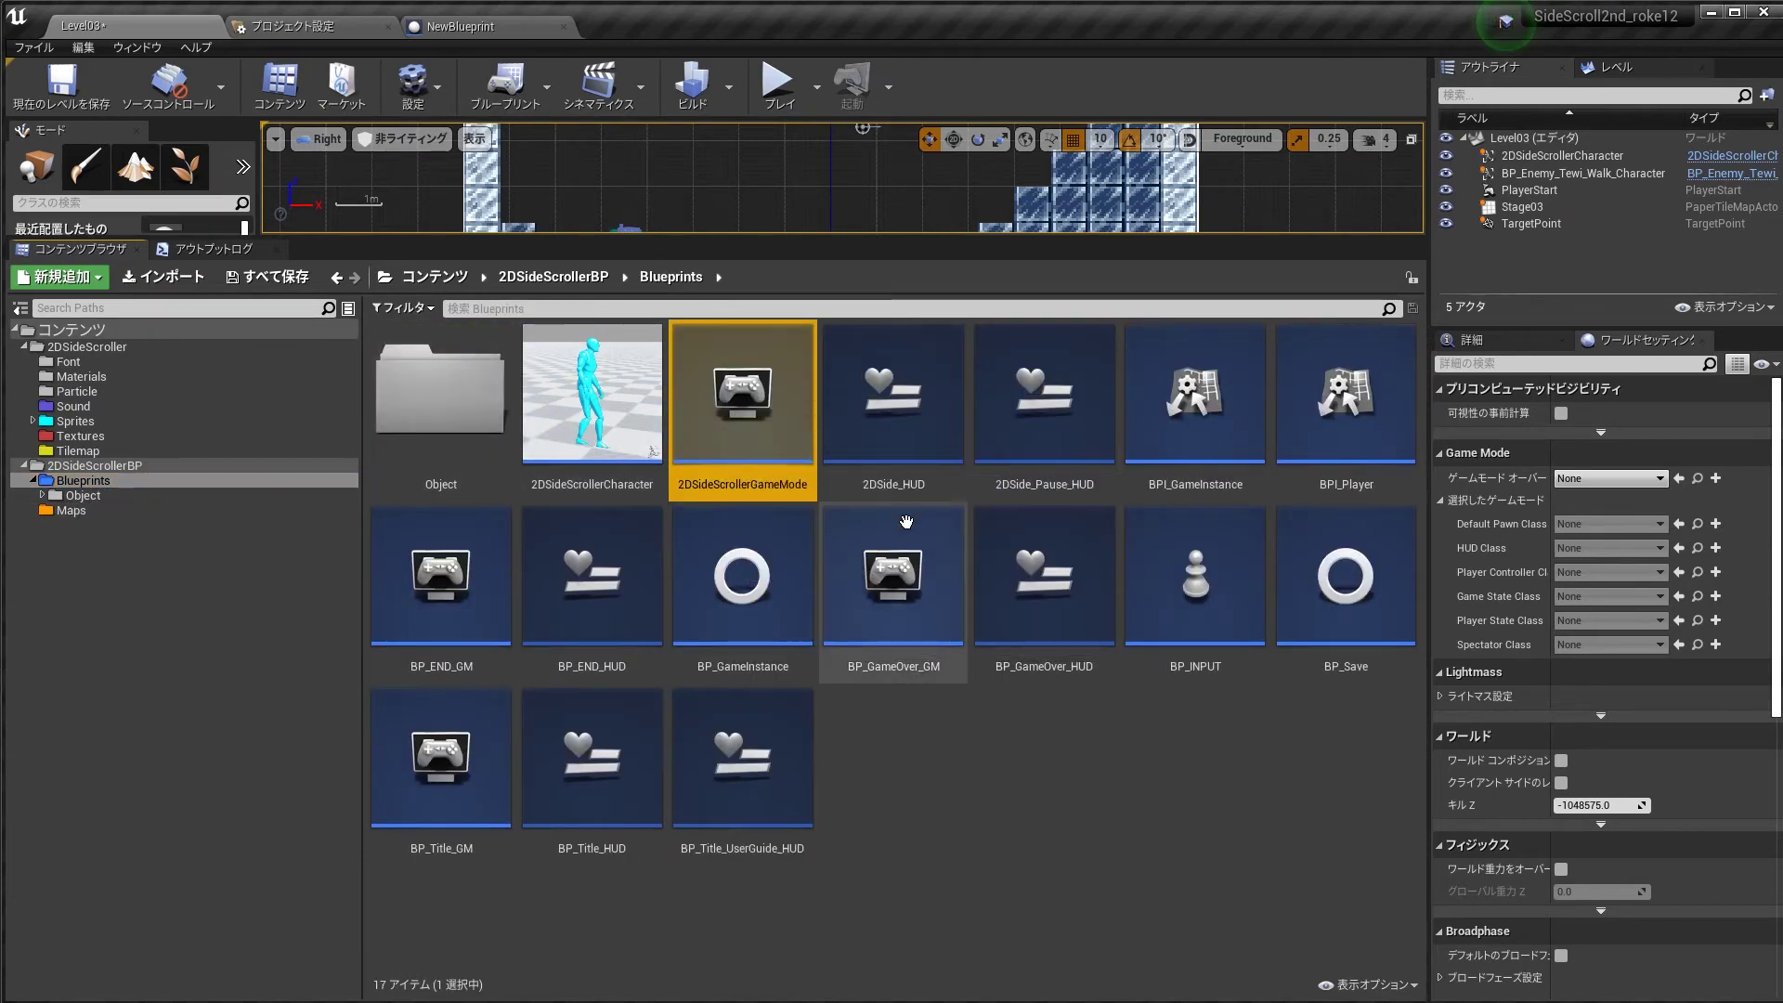
pyautogui.click(891, 572)
pyautogui.click(1193, 576)
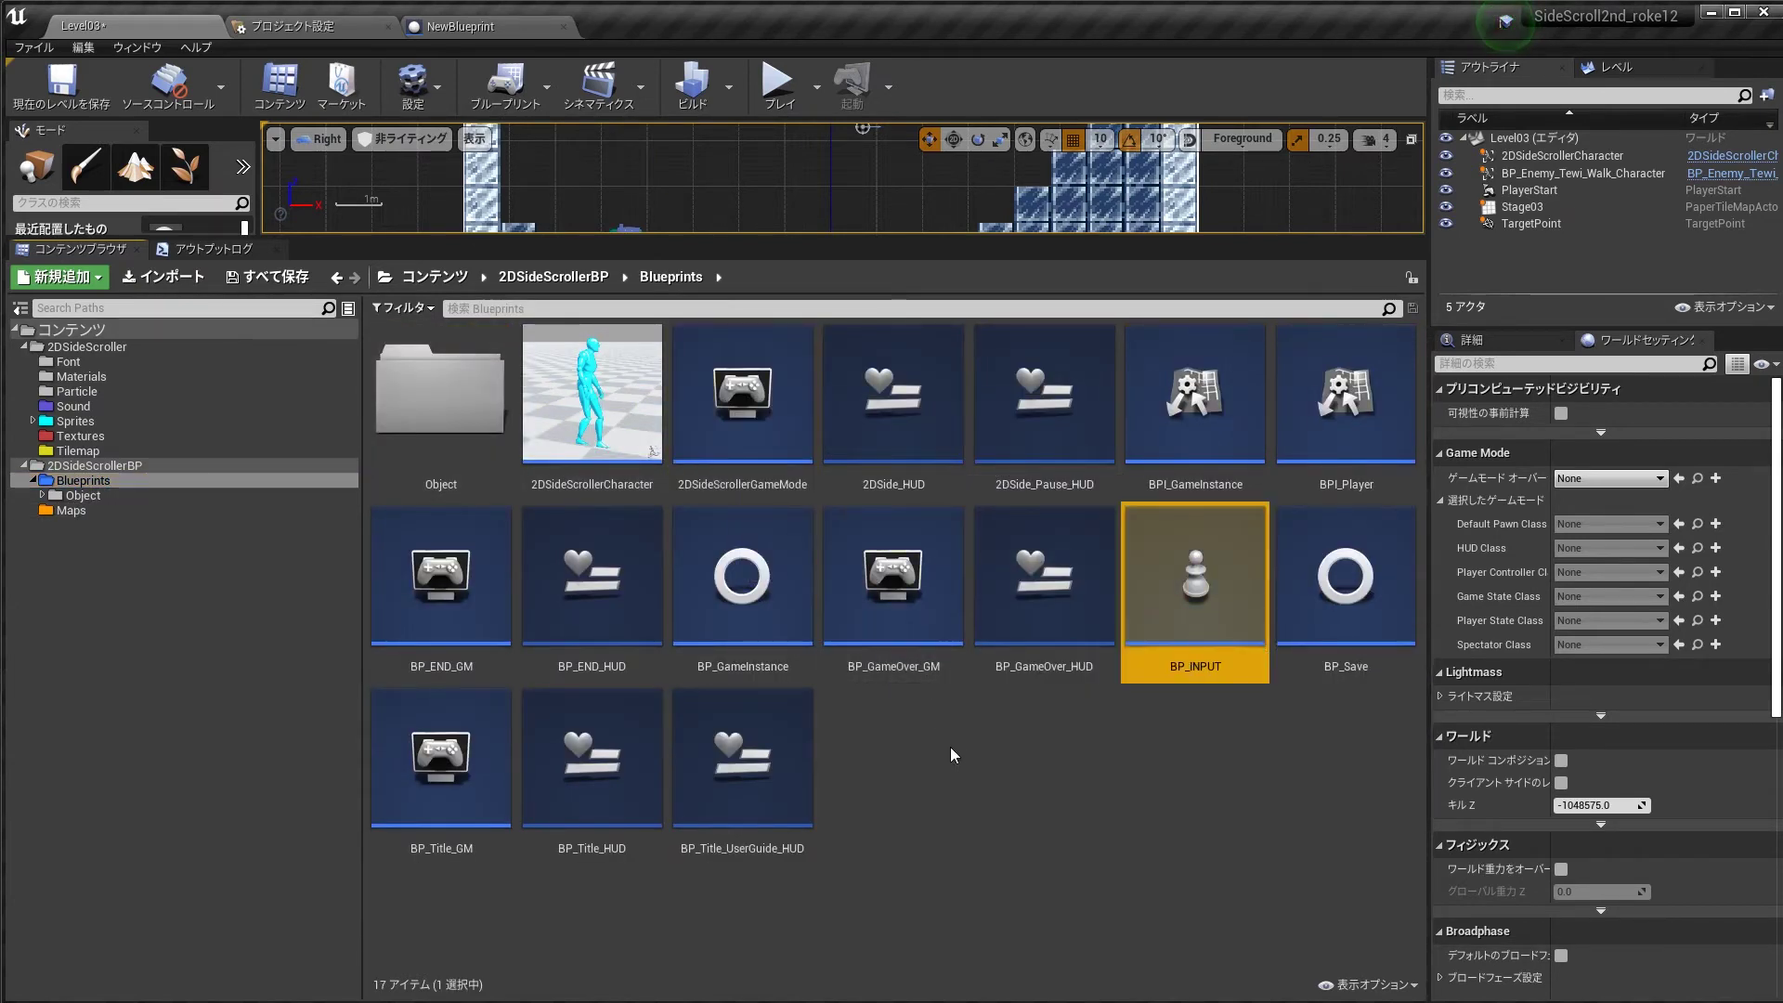
# Step: Disable Start with Tick Enabled in 2DSideScrollerGameMode and compile it
pyautogui.doubleClick(743, 385)
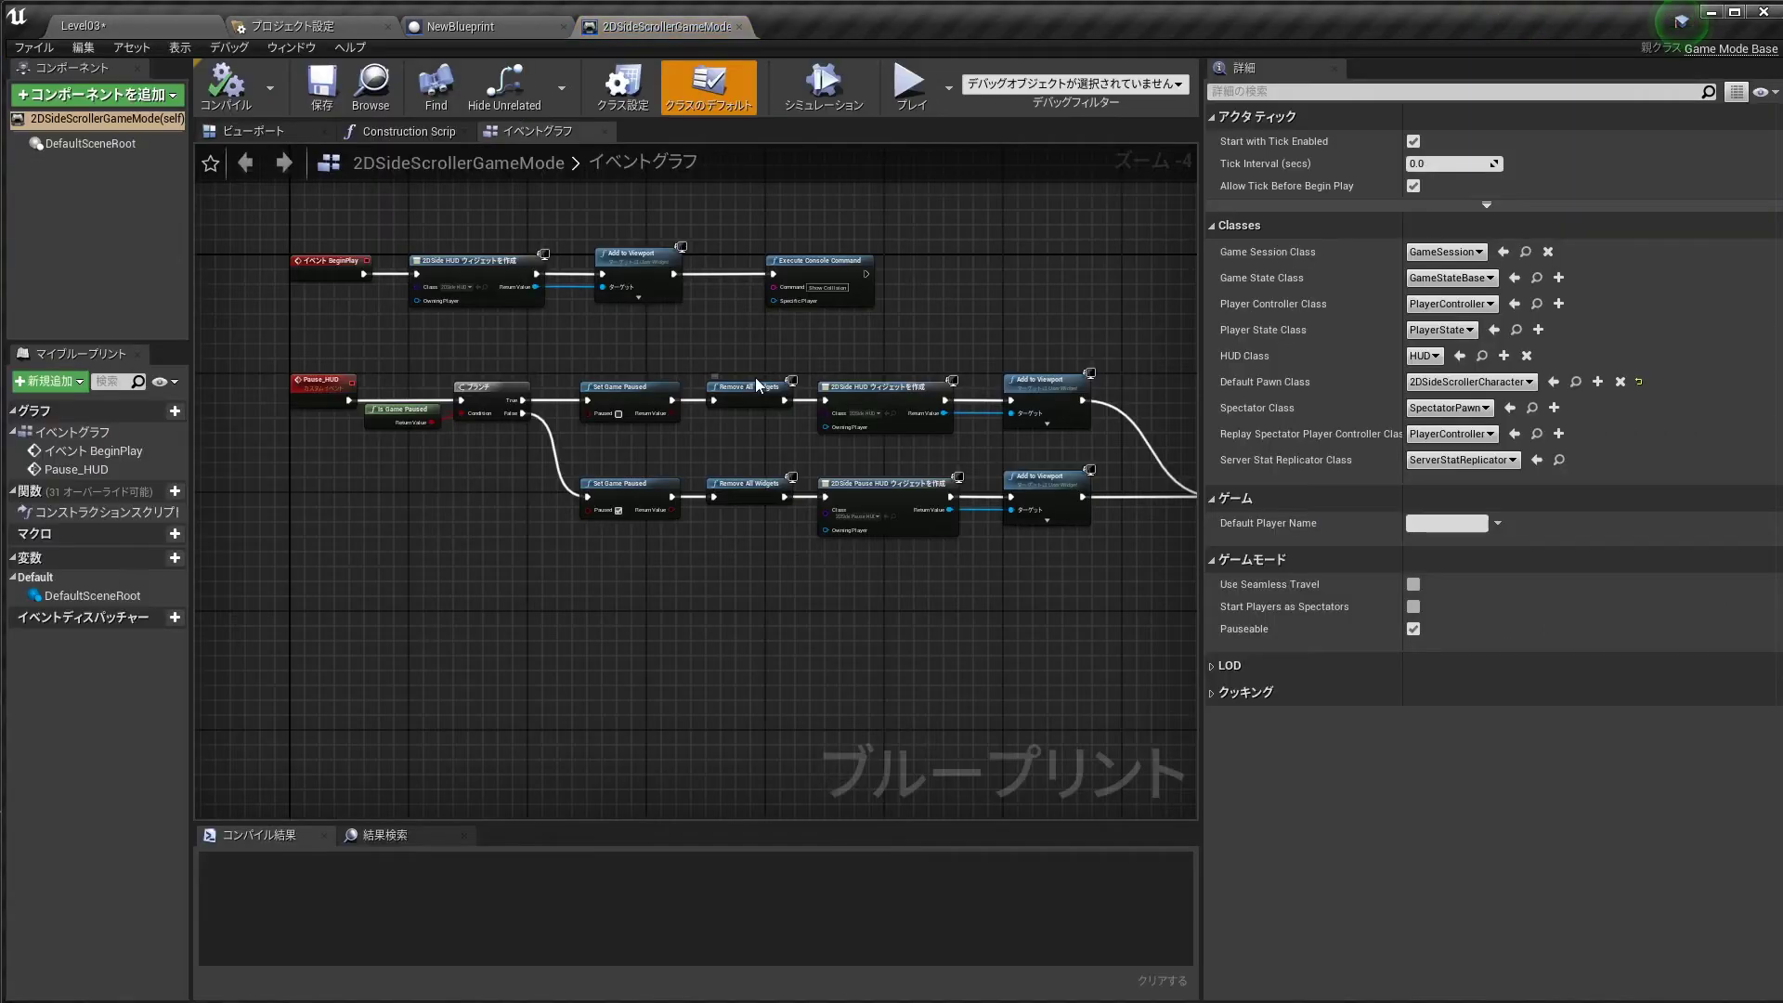
pyautogui.click(1415, 141)
pyautogui.click(226, 86)
pyautogui.click(323, 95)
pyautogui.click(84, 25)
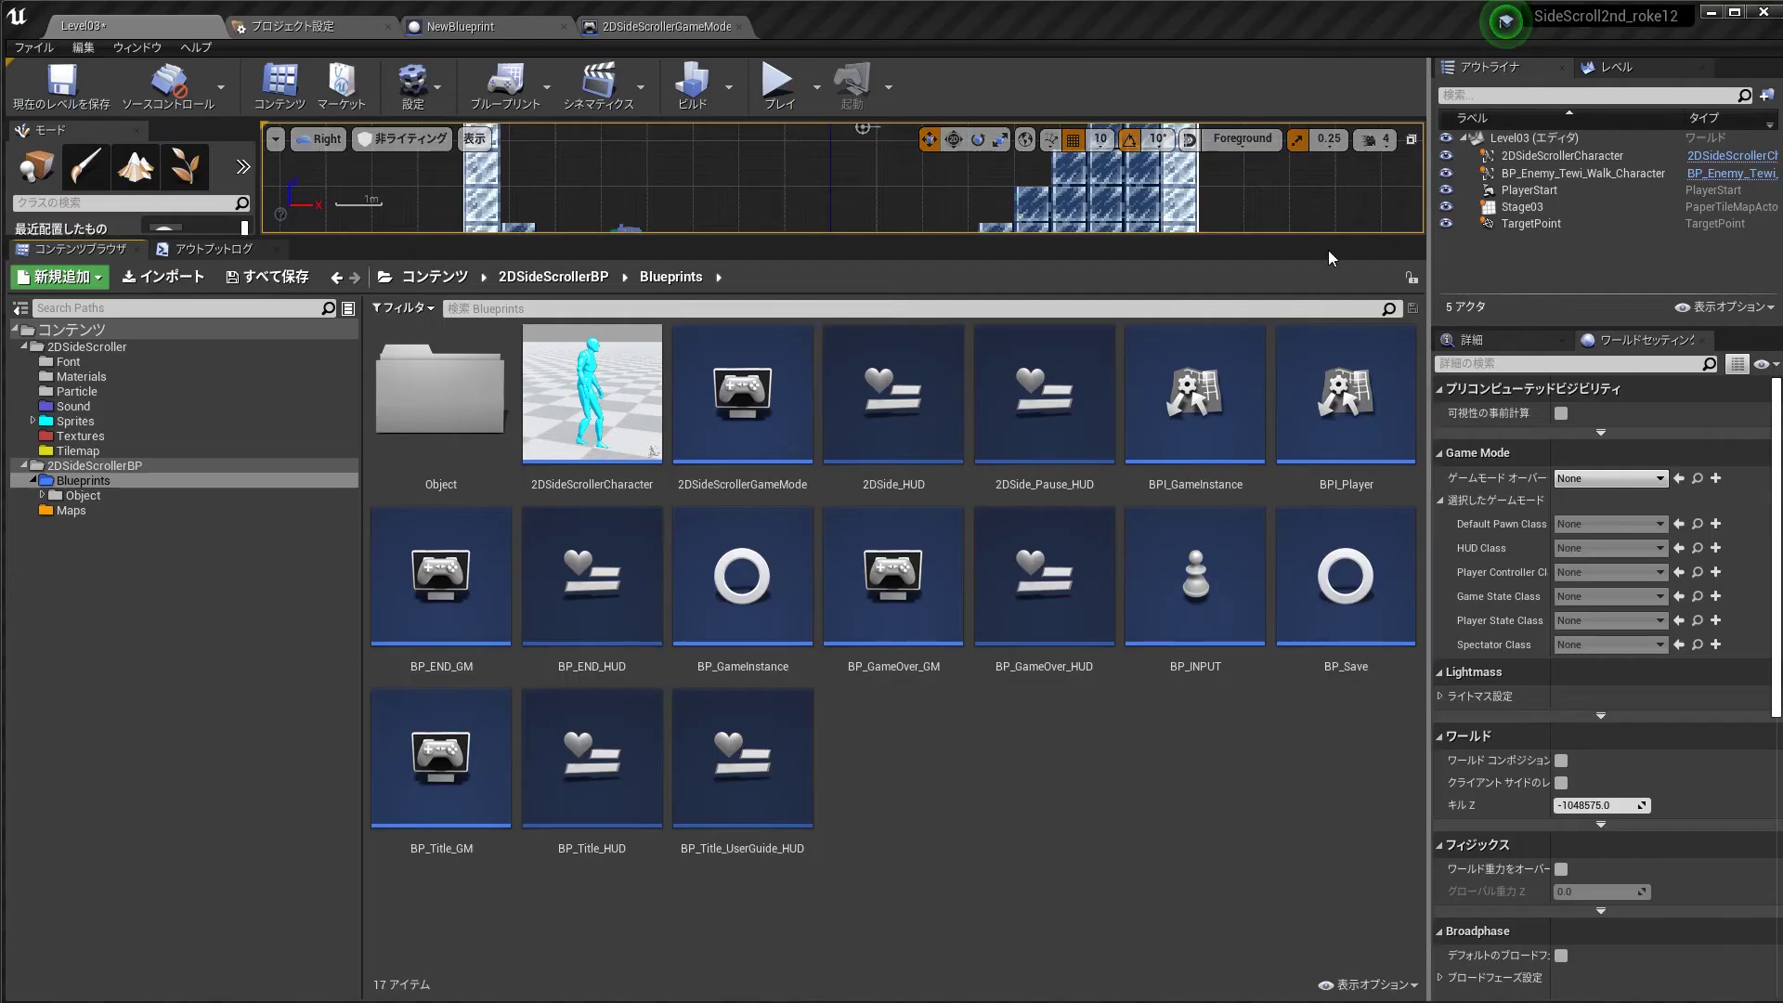
pyautogui.doubleClick(1017, 437)
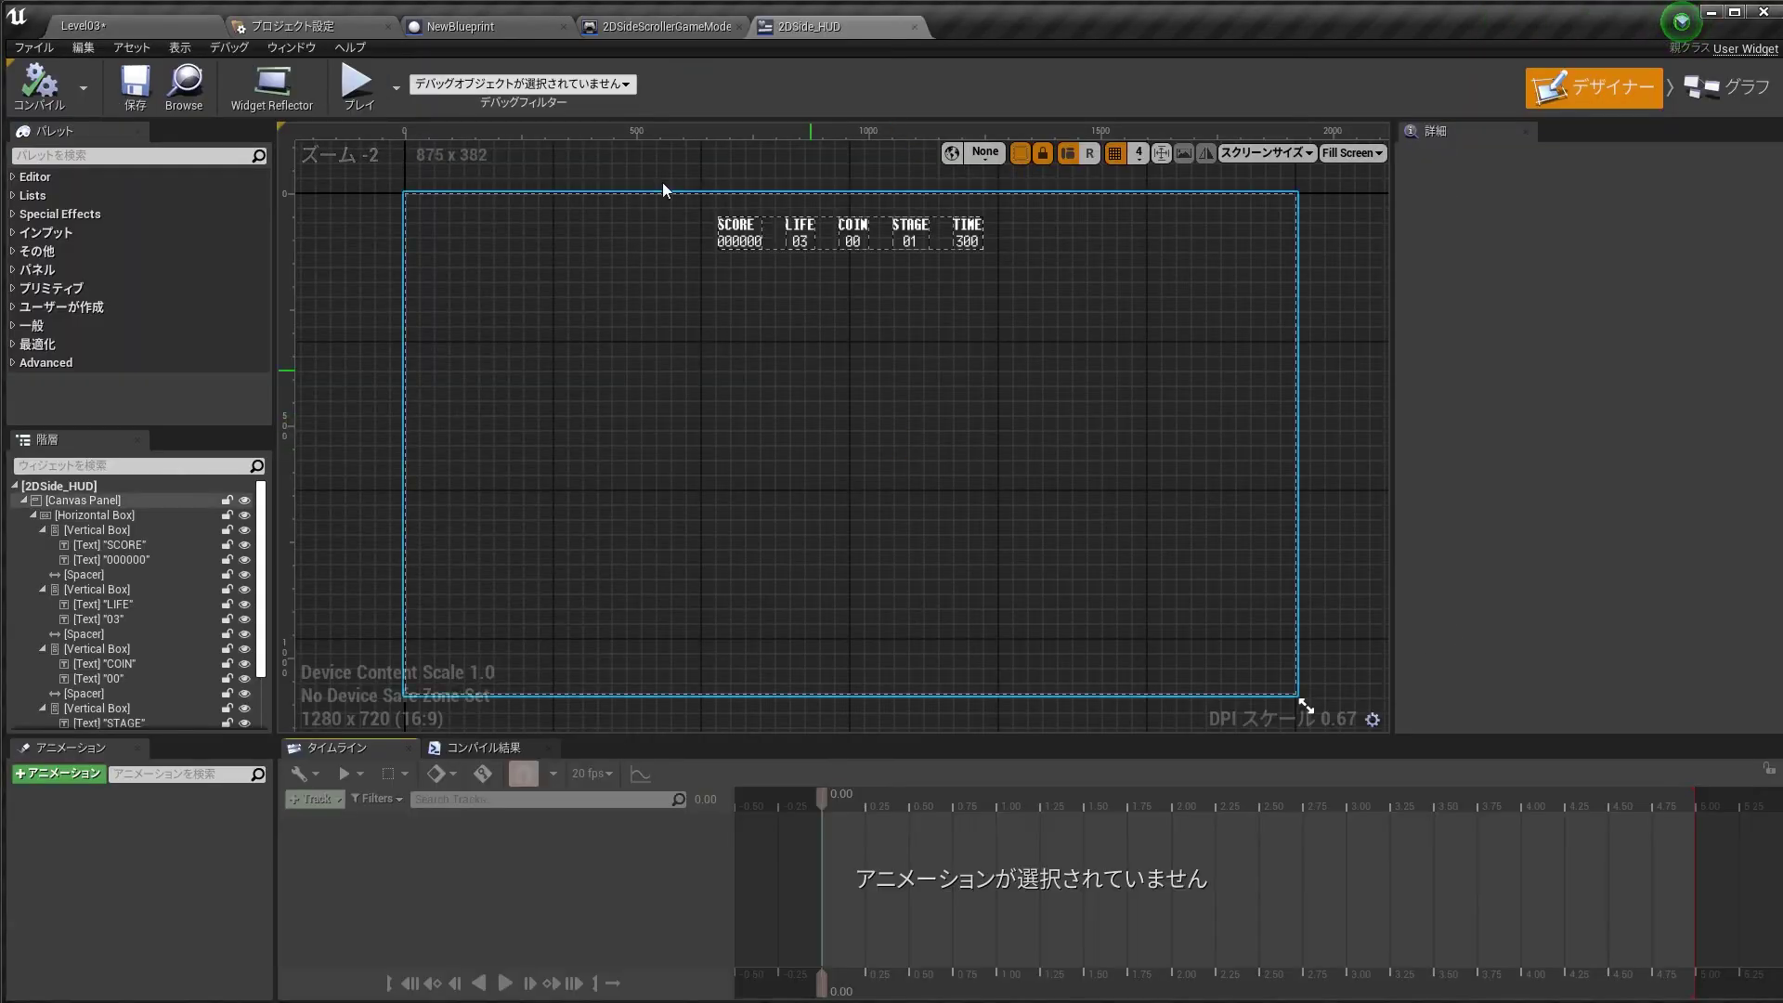
pyautogui.click(1752, 104)
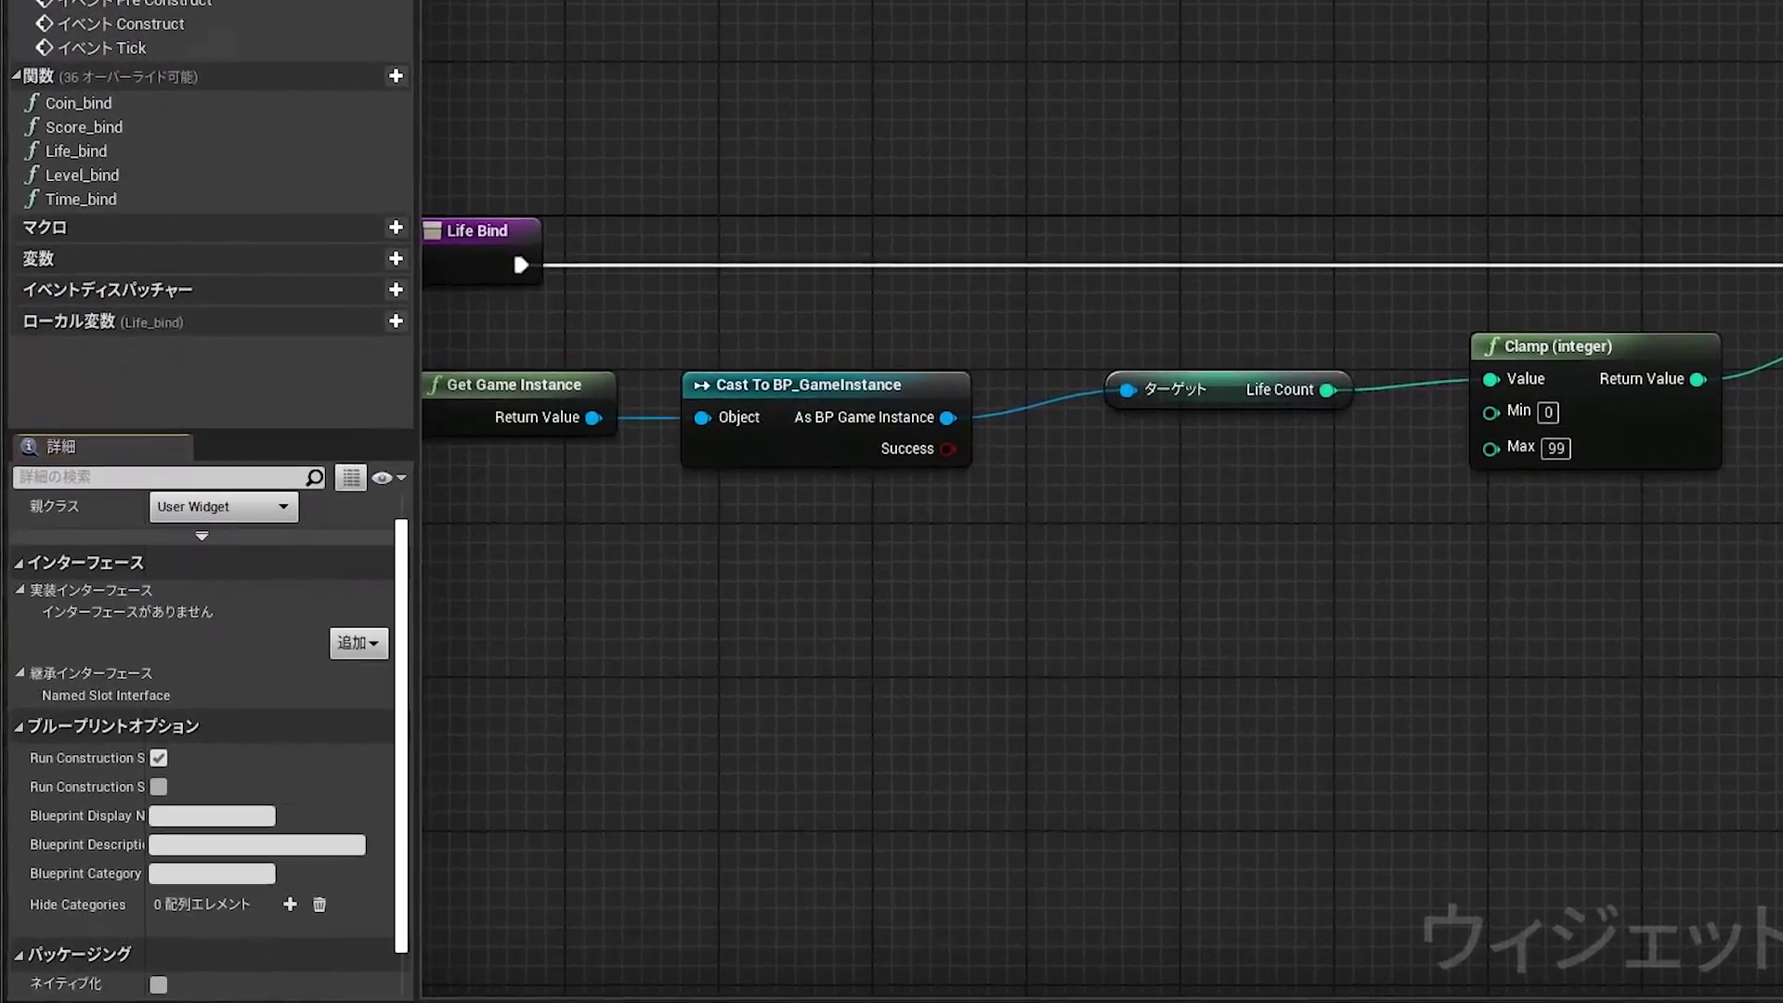
pyautogui.scroll(-5, 232, 749)
pyautogui.moveTo(205, 581)
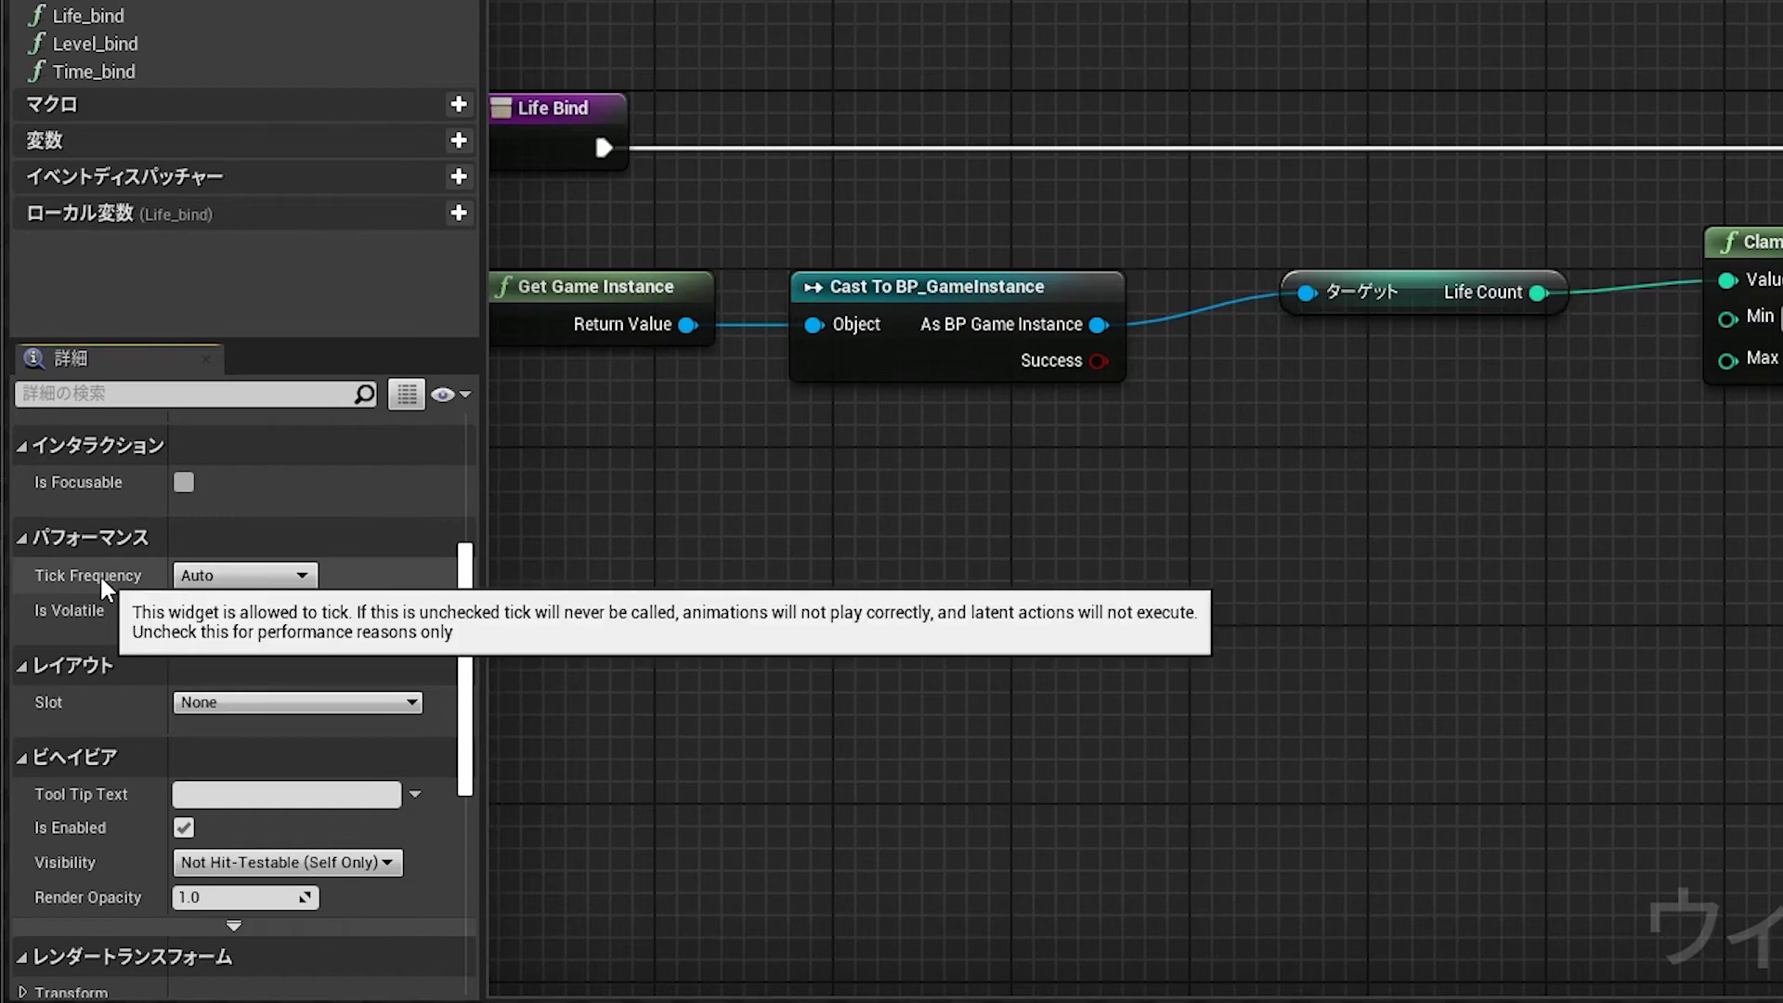
pyautogui.click(223, 577)
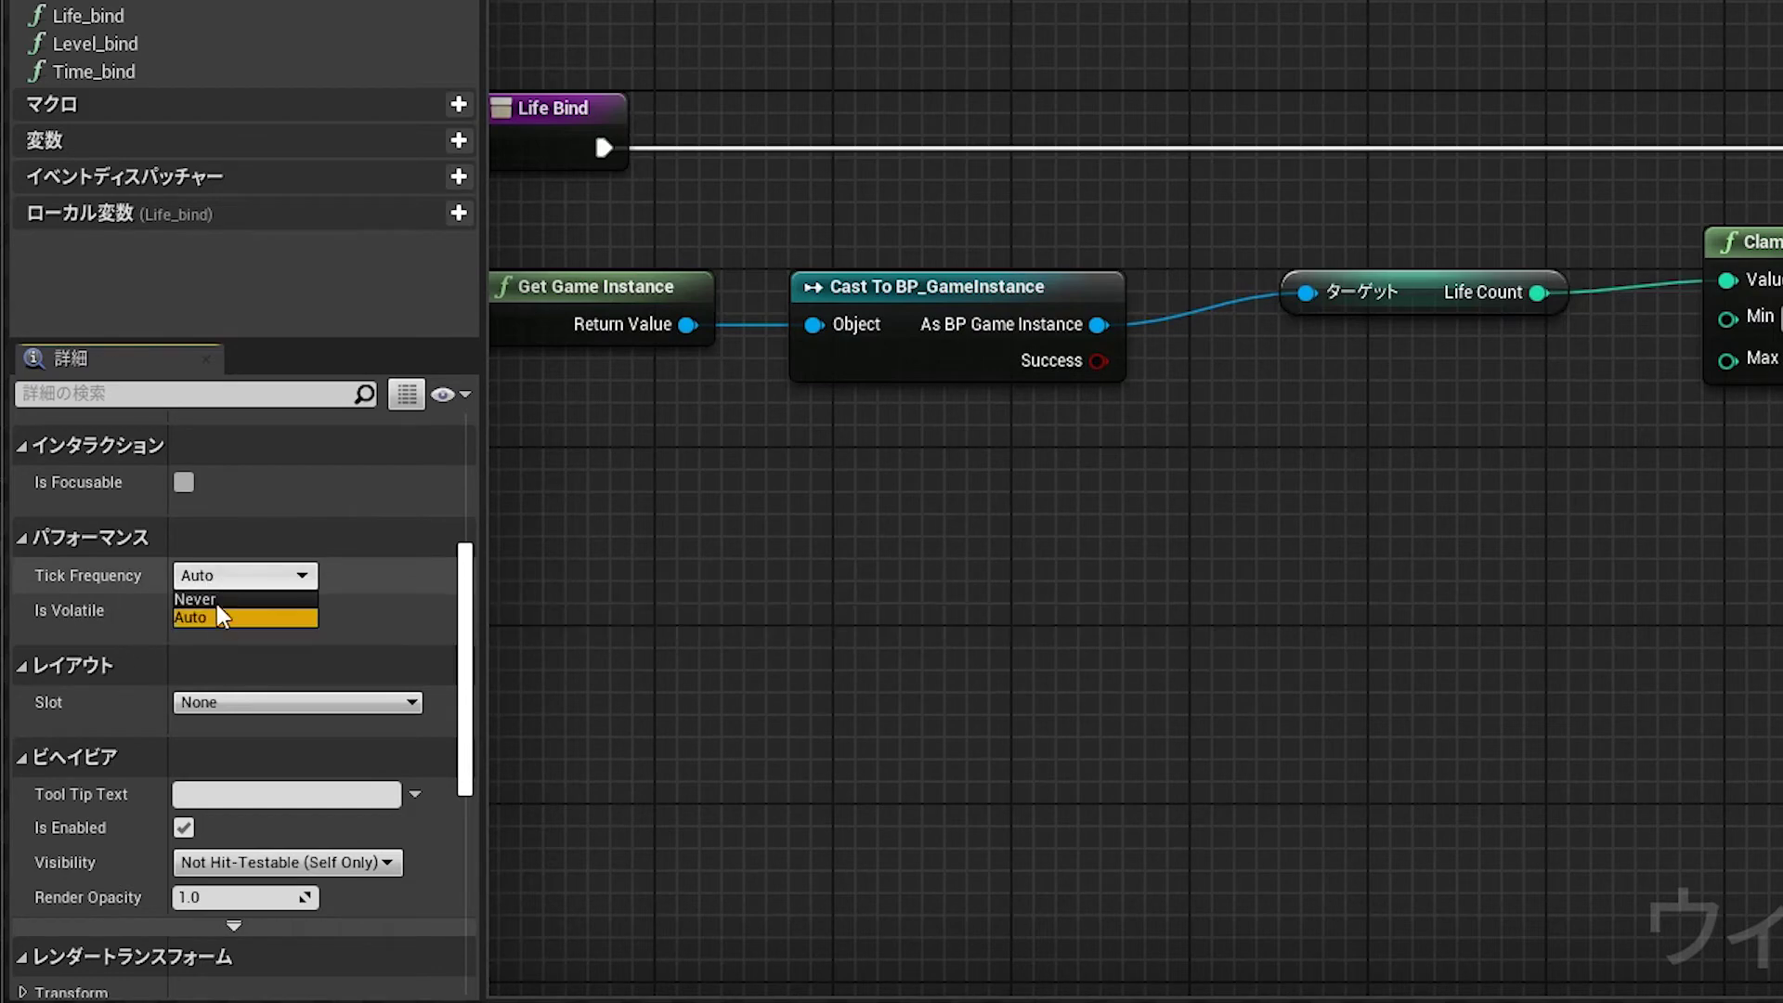
pyautogui.click(122, 573)
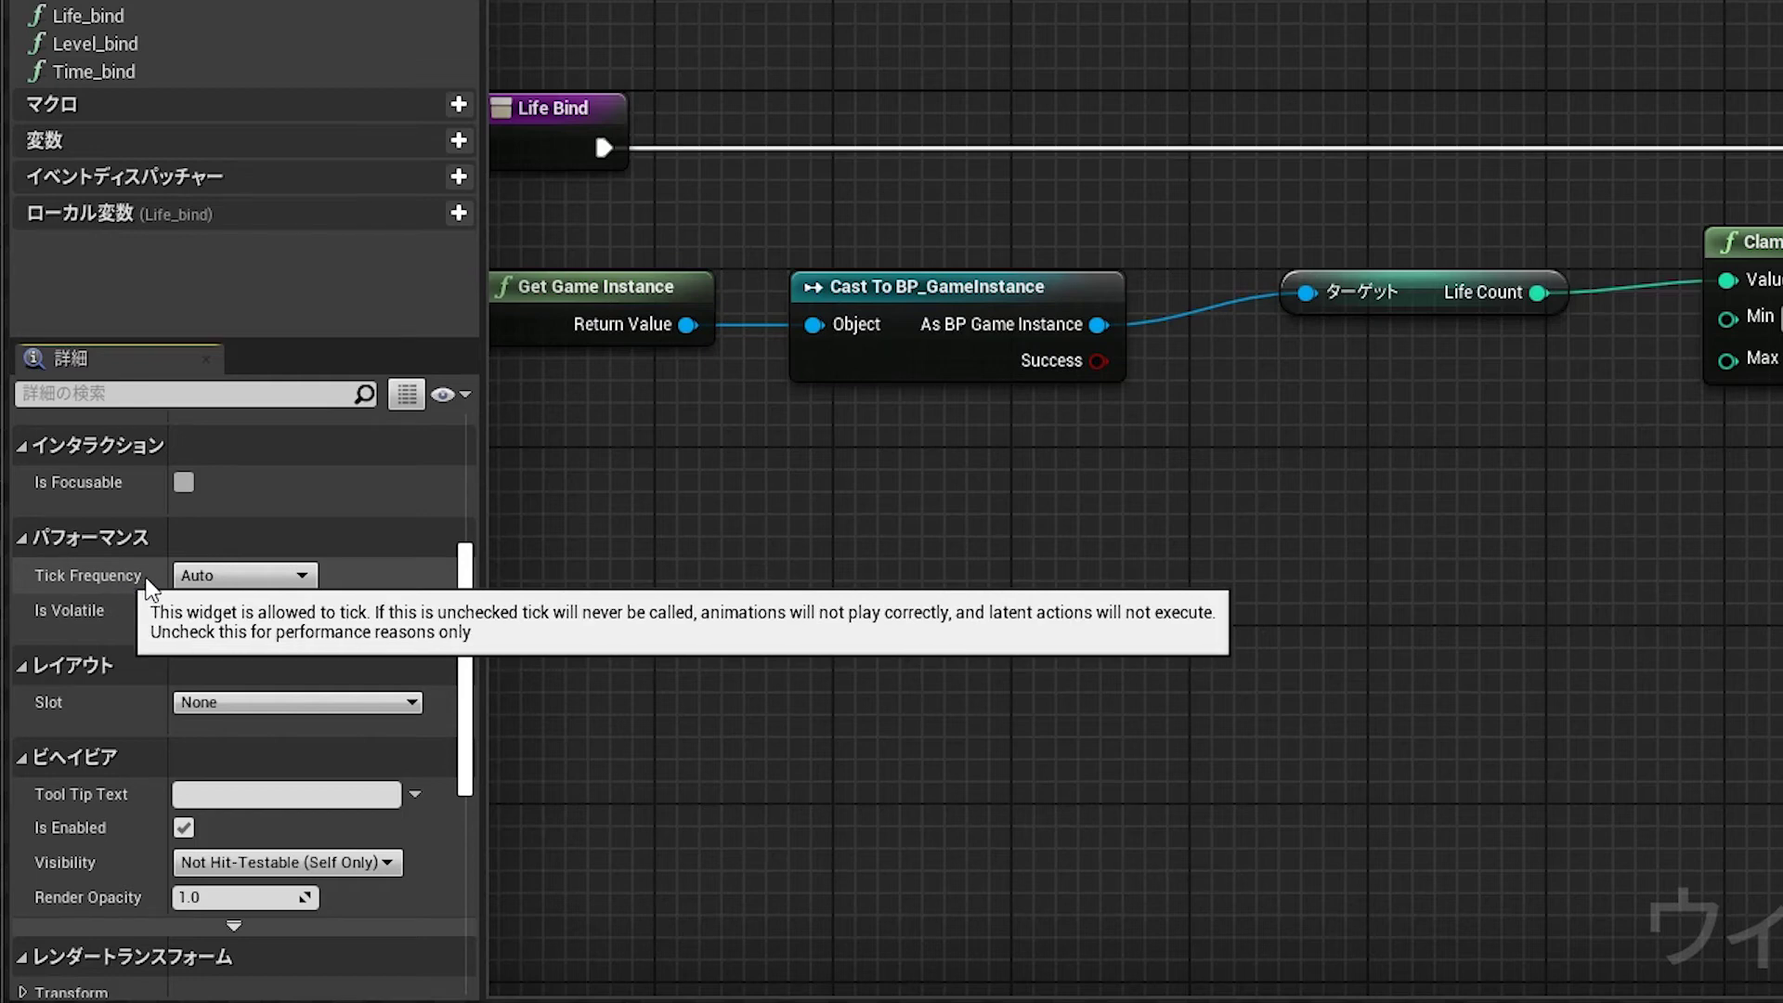
pyautogui.click(251, 576)
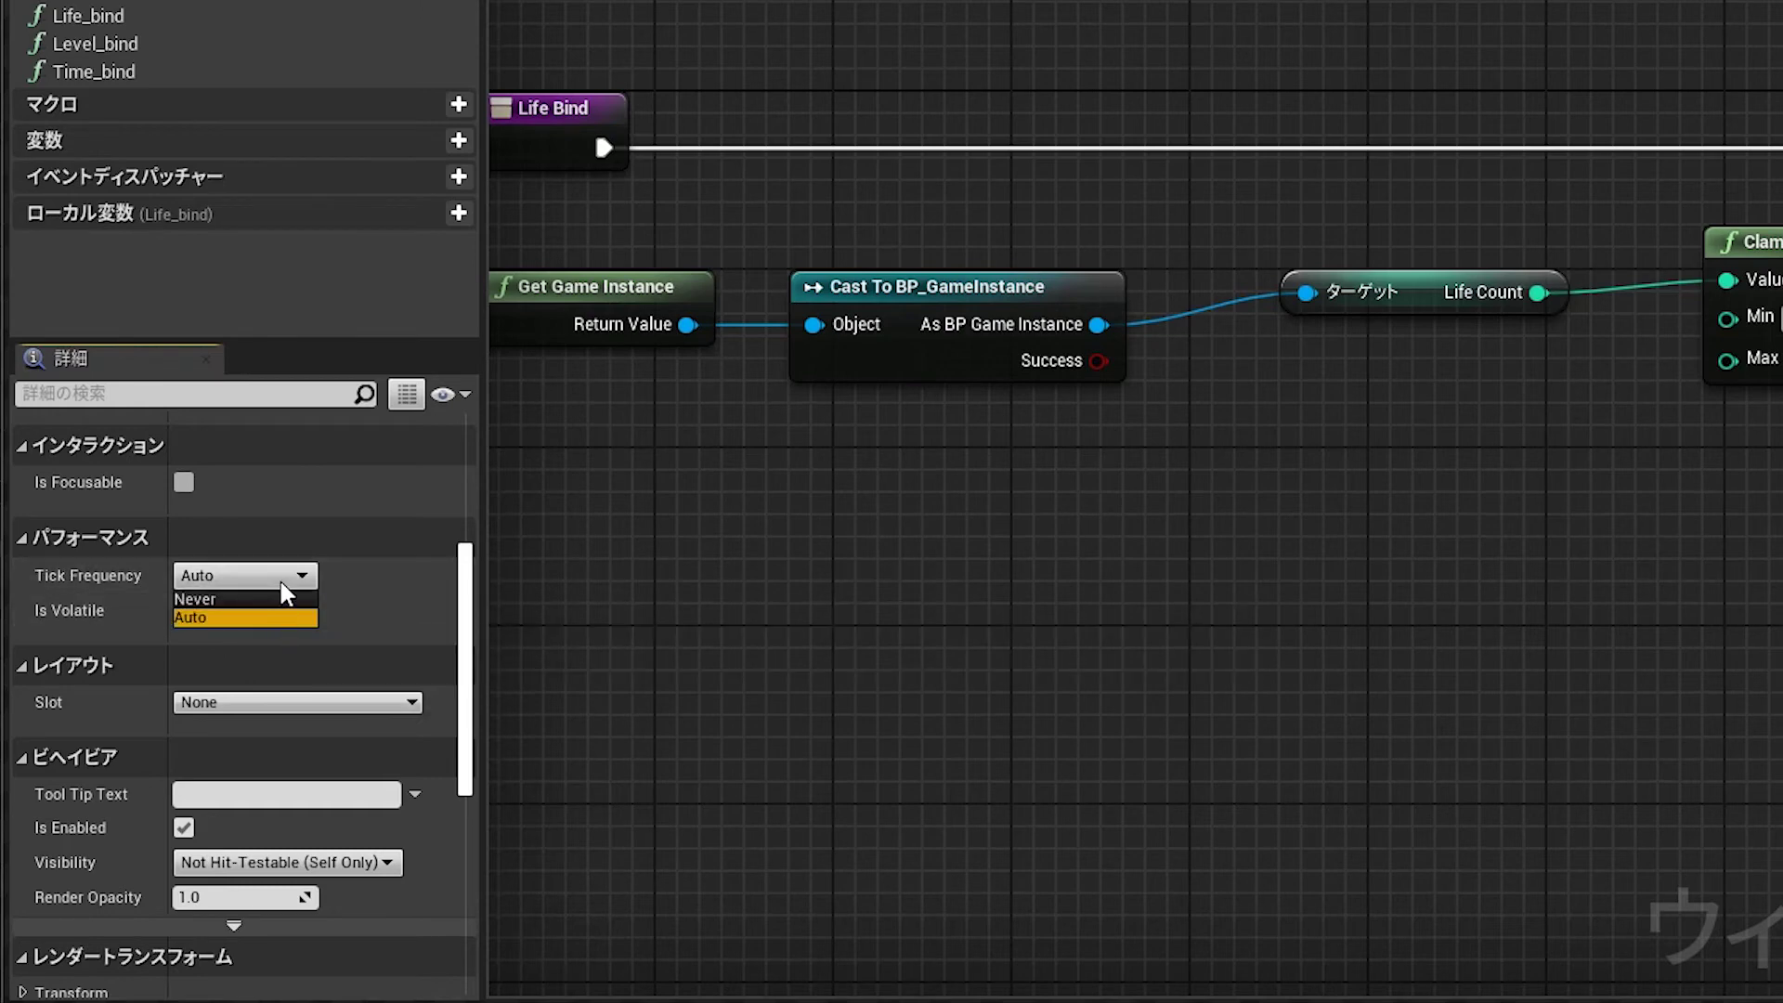
pyautogui.click(238, 567)
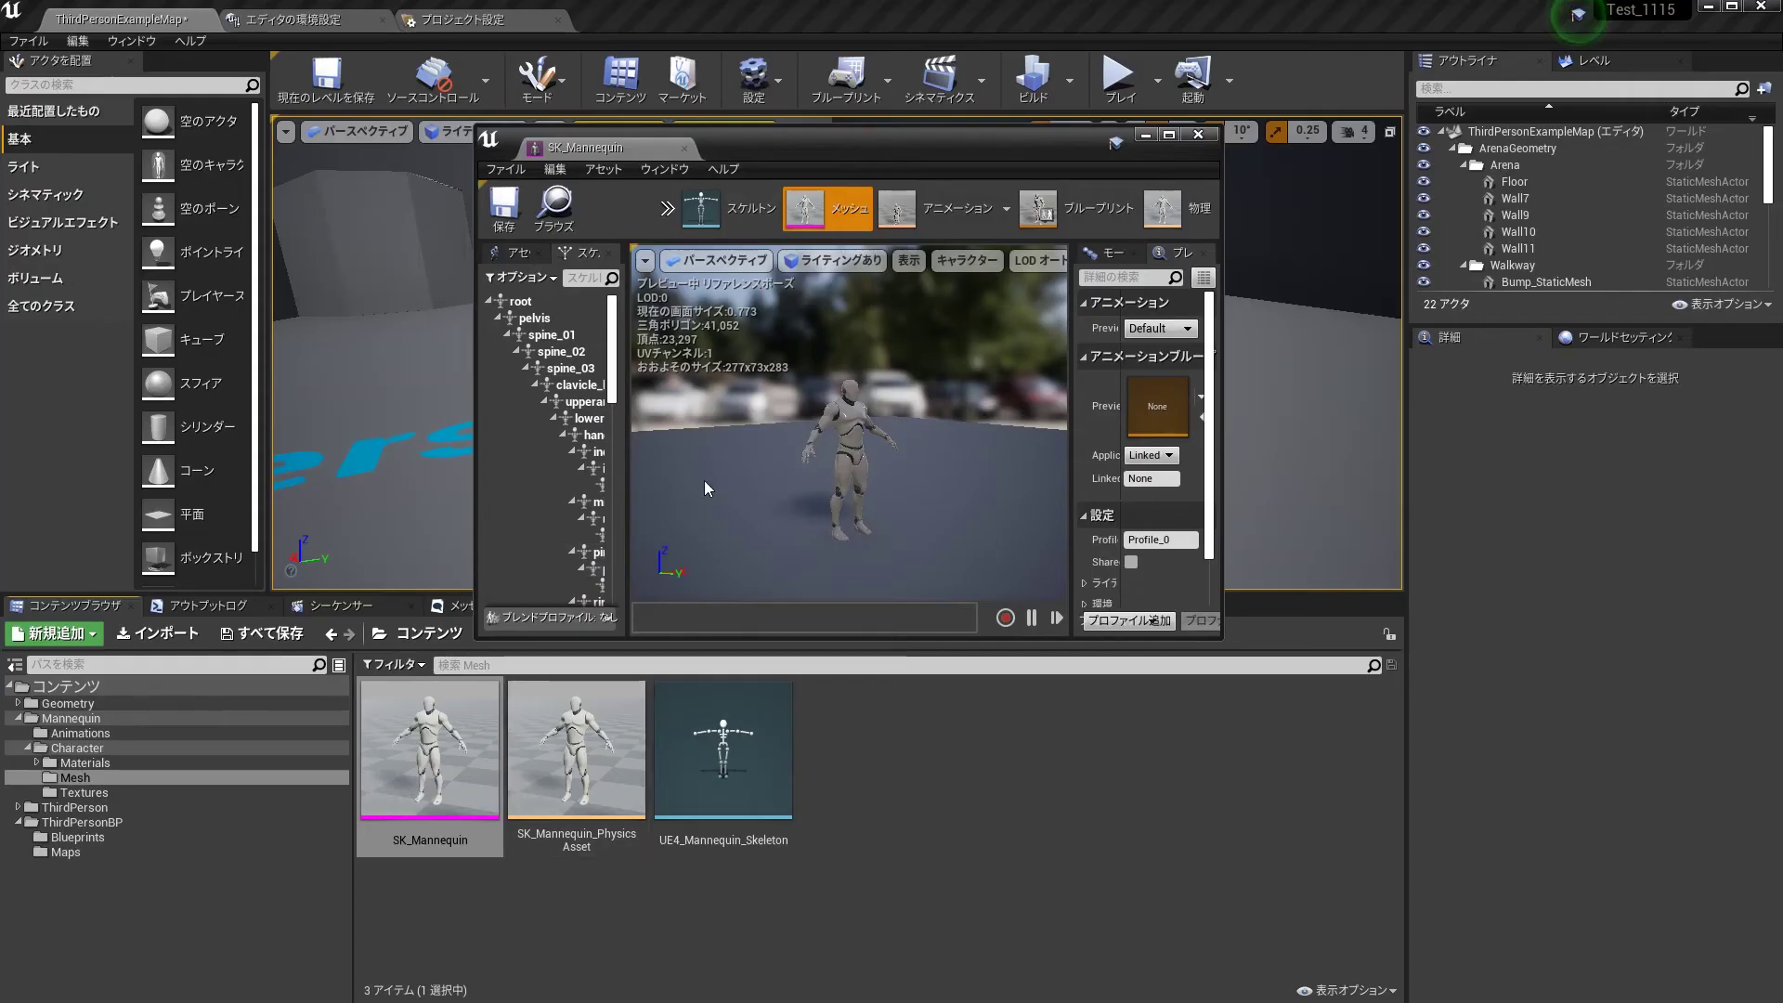
pyautogui.scroll(2, 882, 455)
pyautogui.scroll(5, 883, 455)
pyautogui.scroll(-3, 882, 455)
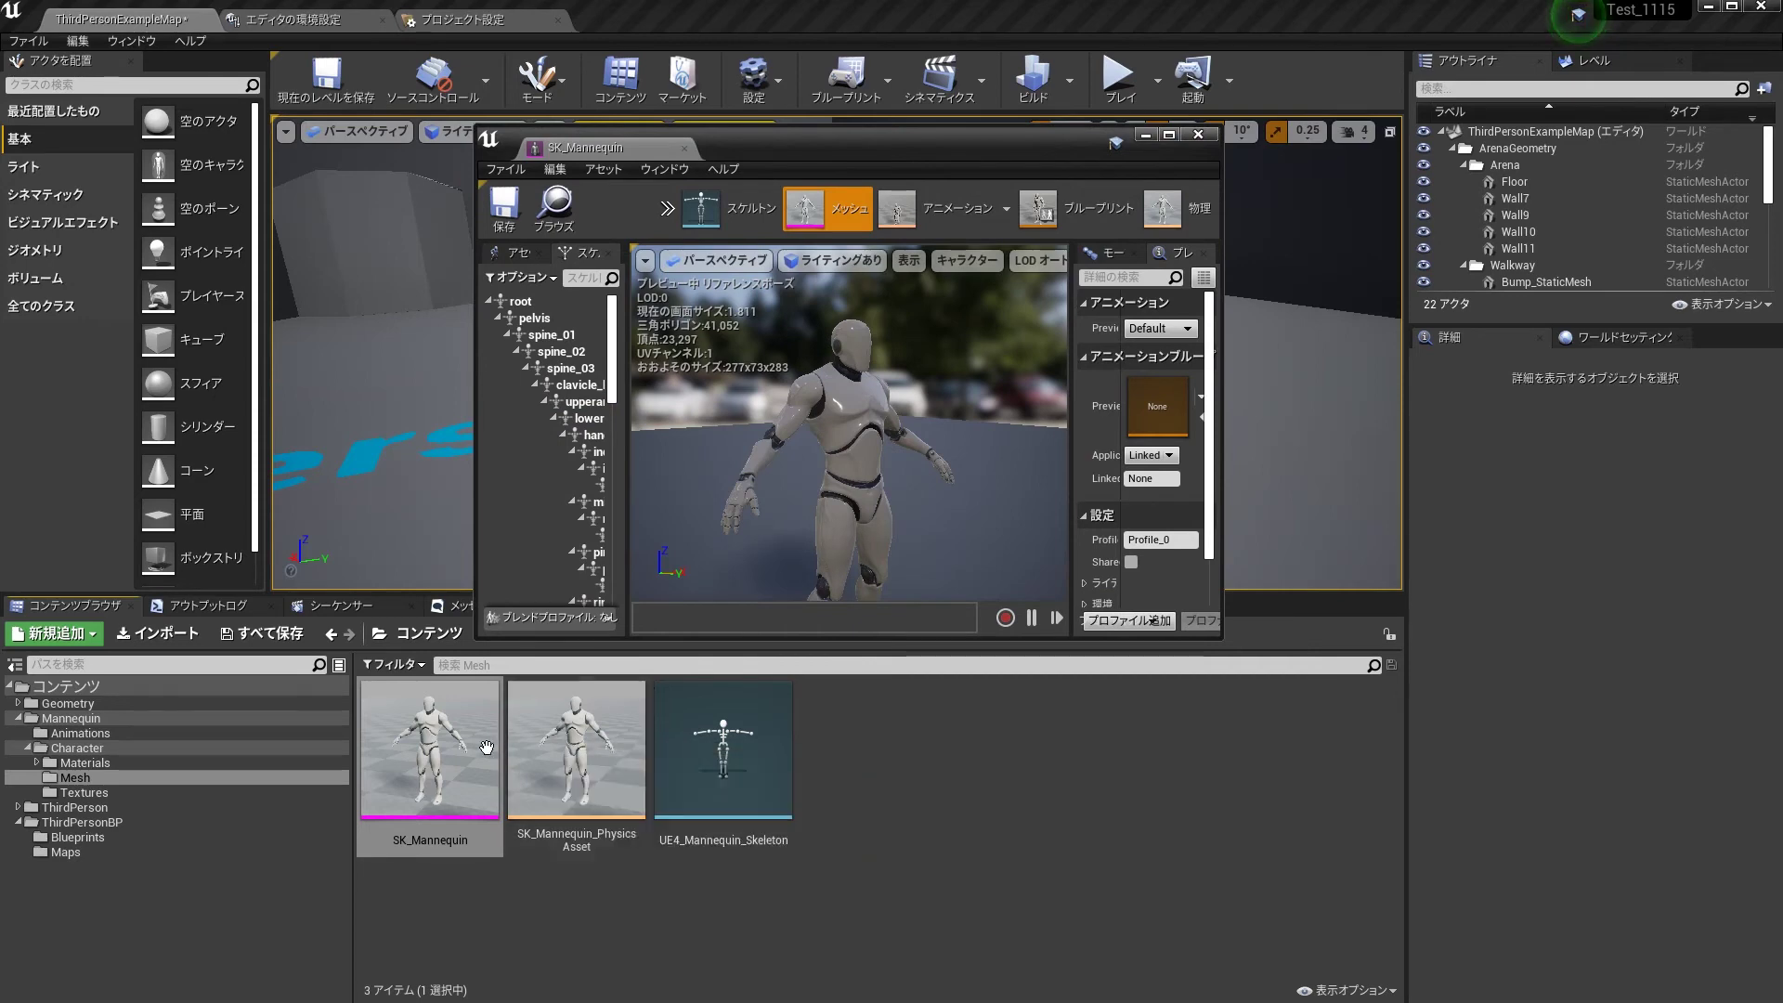
pyautogui.click(409, 792)
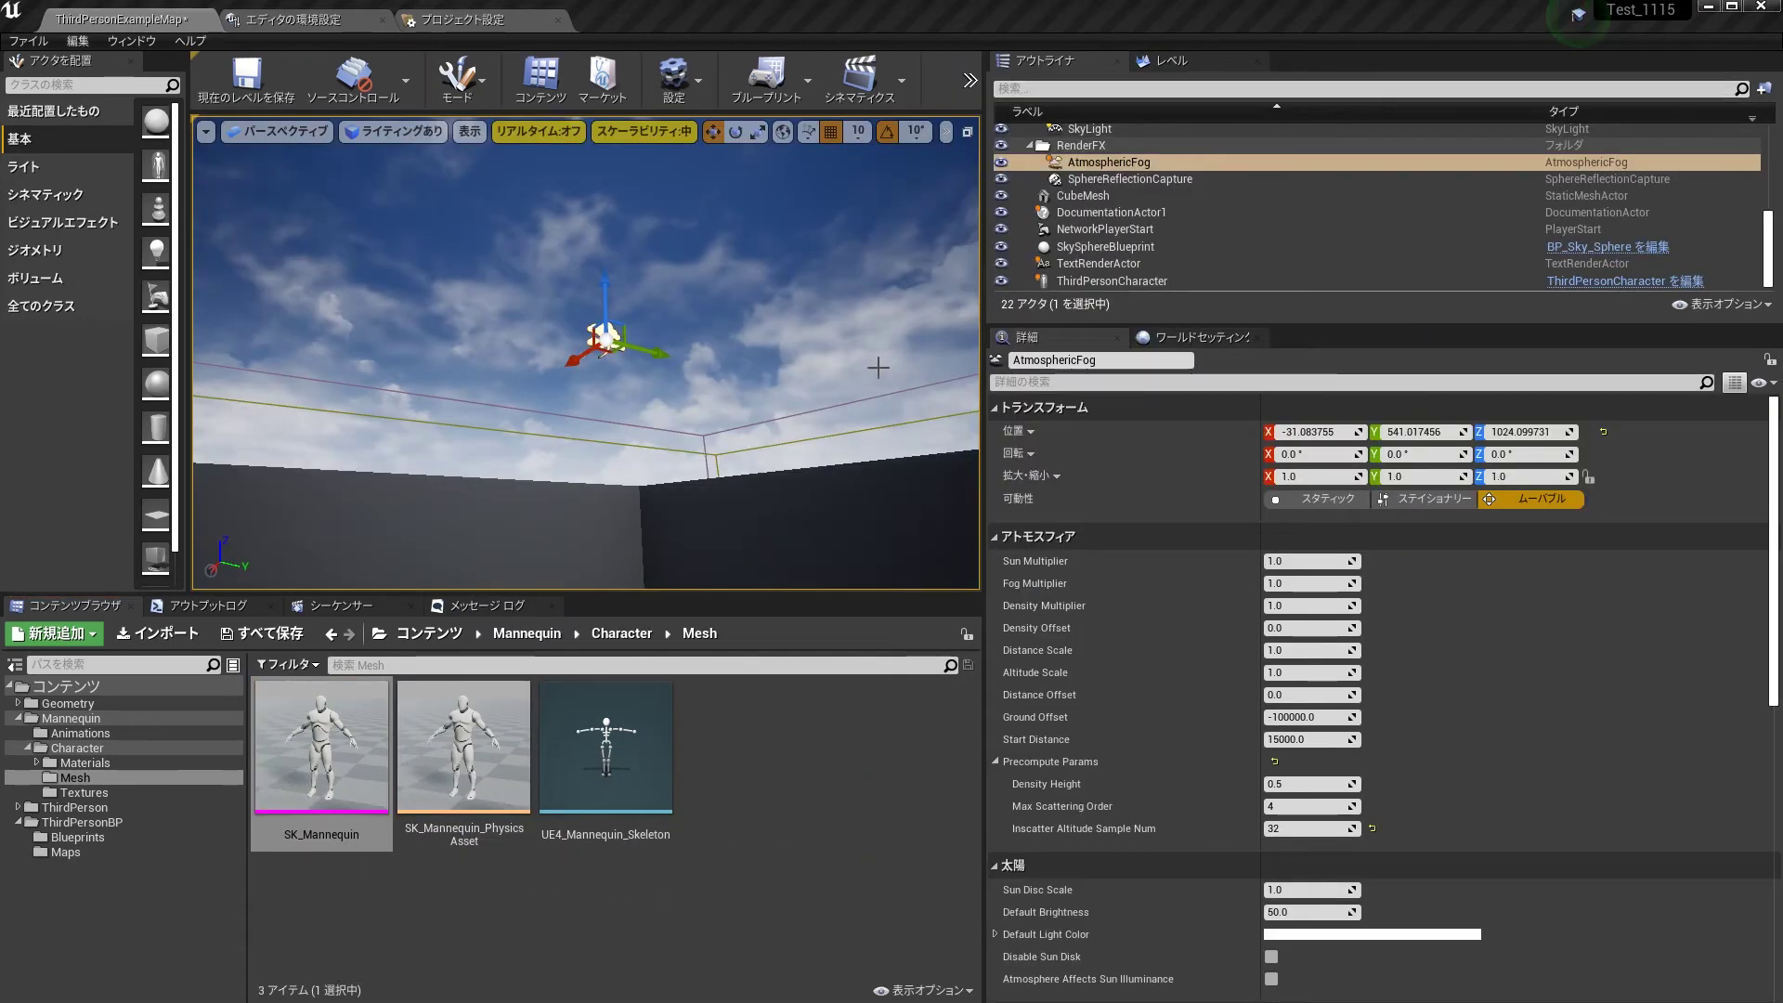
pyautogui.moveTo(595, 372)
pyautogui.mouseDown(button='right')
pyautogui.moveTo(557, 372)
pyautogui.moveTo(681, 346)
pyautogui.mouseUp(button='right')
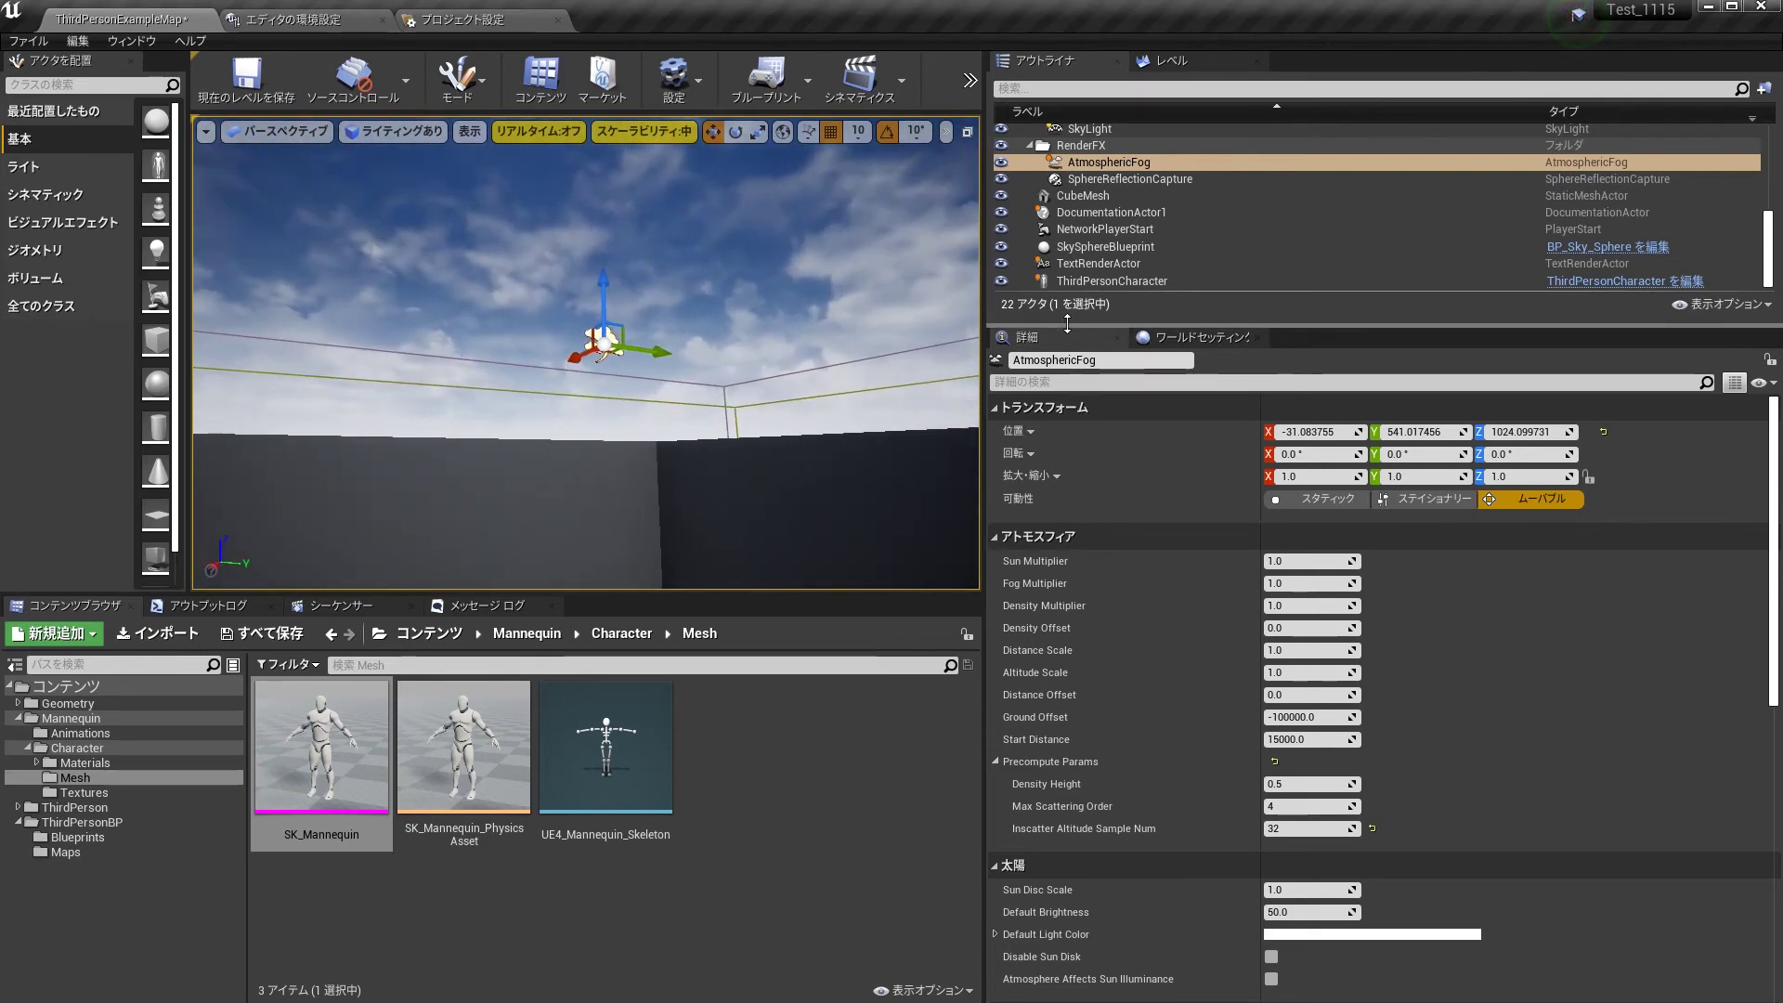
pyautogui.moveTo(1047, 322); pyautogui.dragTo(1048, 490)
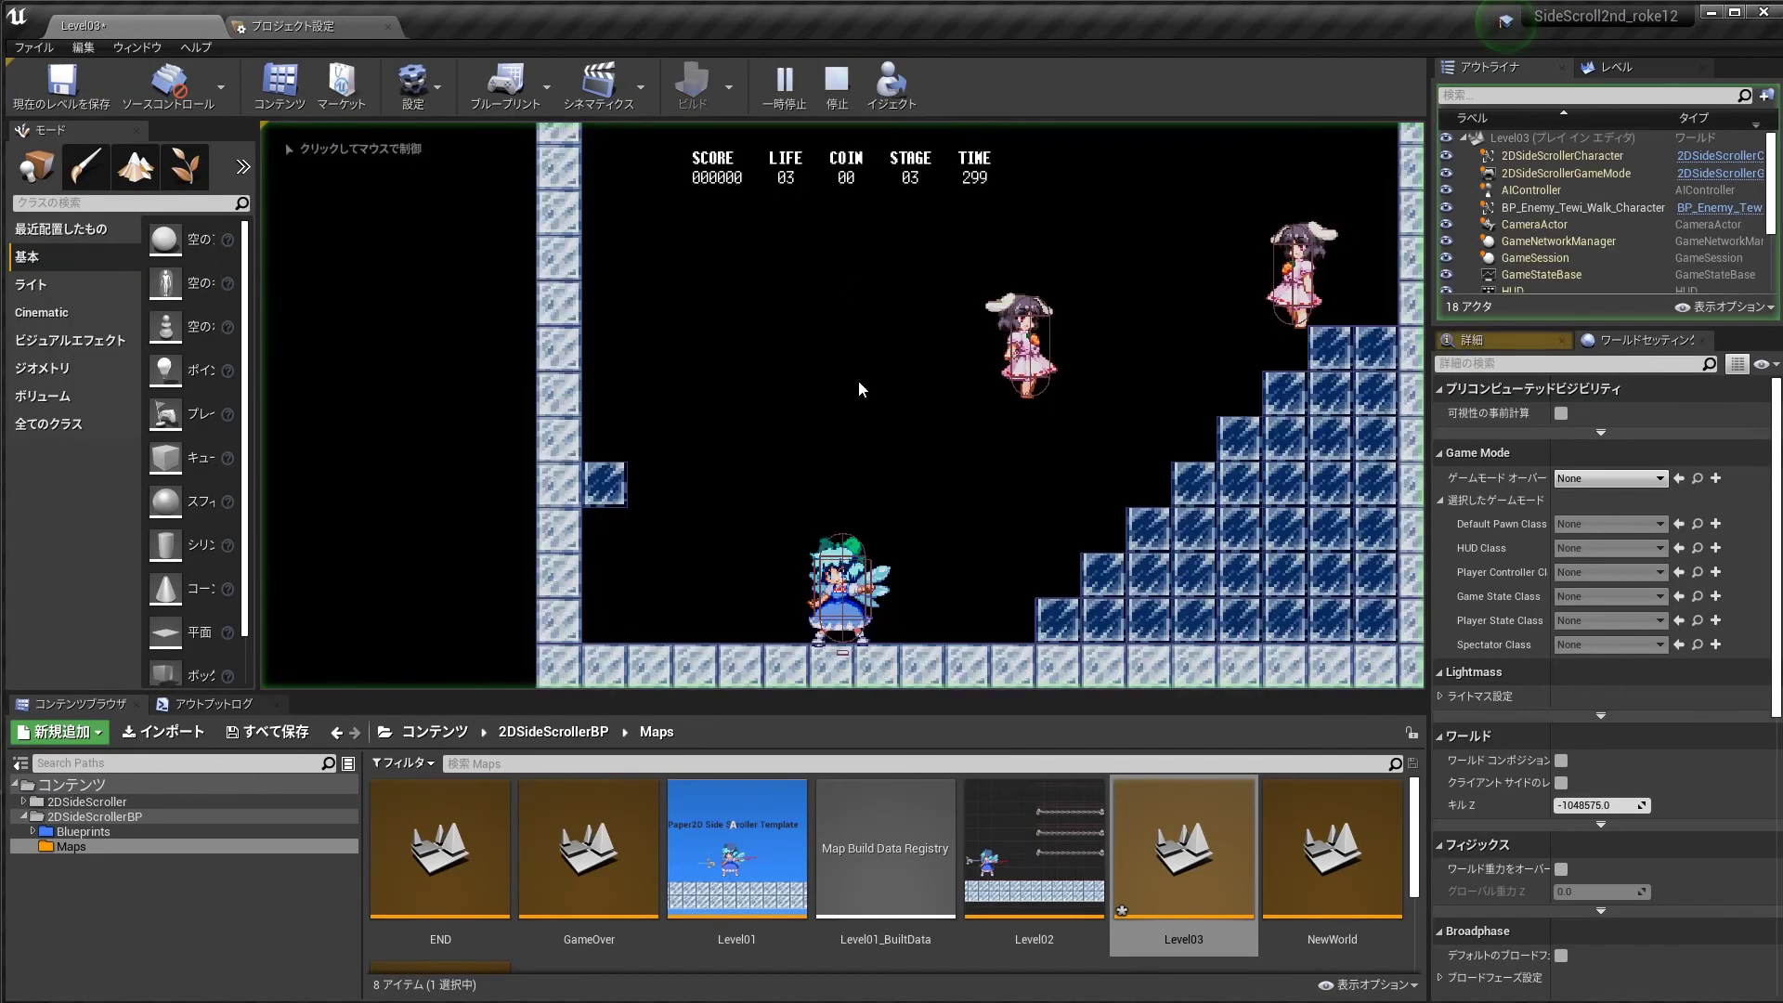
# Step: Playtest Level03, walking the character right and left and jumping onto a block
pyautogui.press('Right')
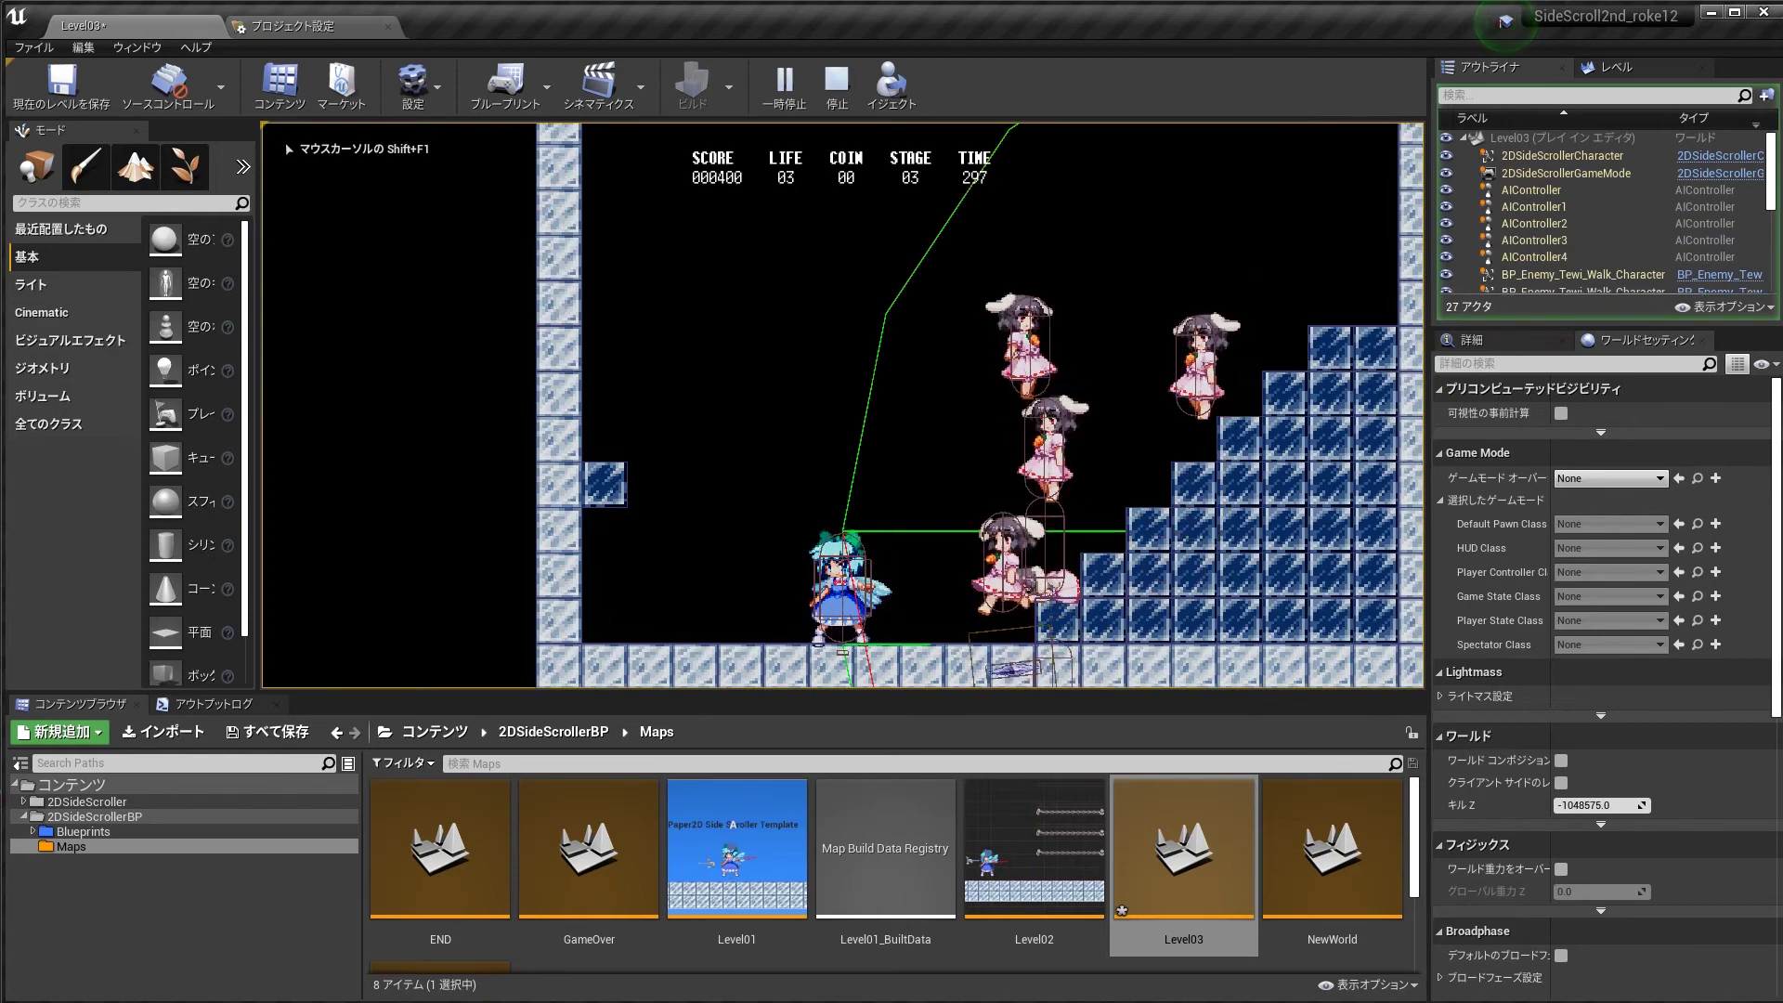
pyautogui.press('space')
pyautogui.press('Left')
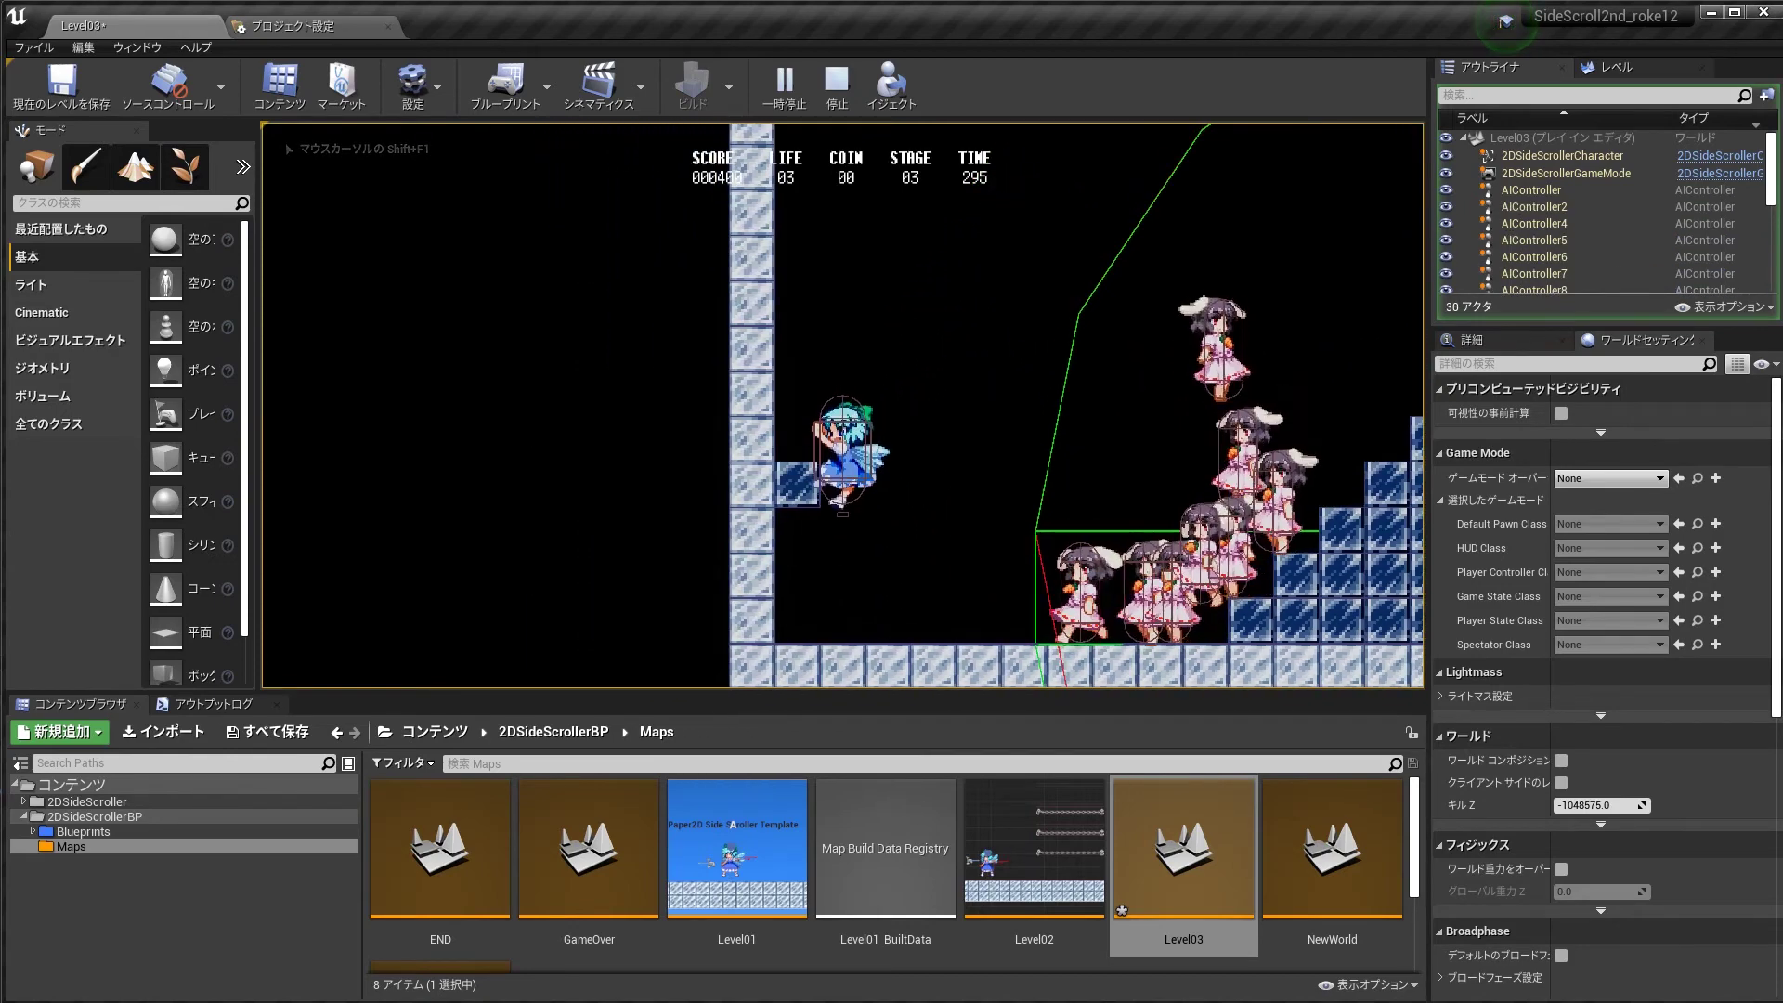
pyautogui.press('space')
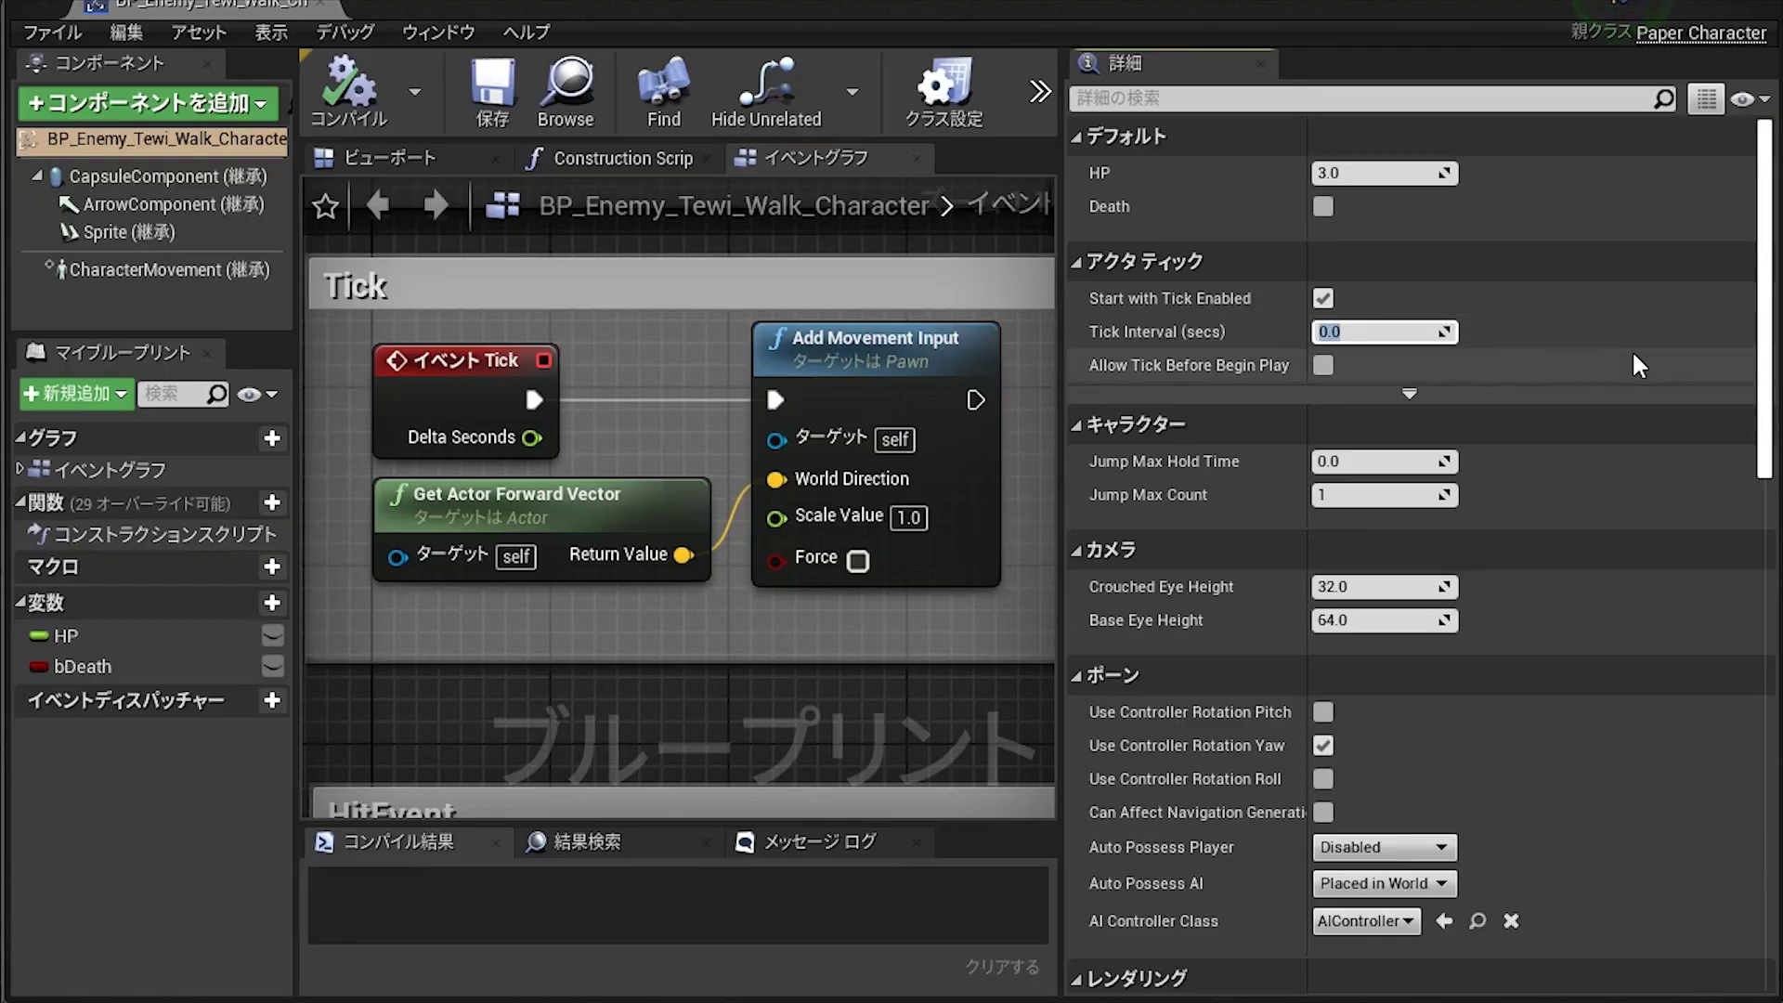
# Step: Enter 0.0167 as the enemy's Tick Interval, then change it to 0.0333
pyautogui.write('0.0')
pyautogui.write('167')
pyautogui.press('Return')
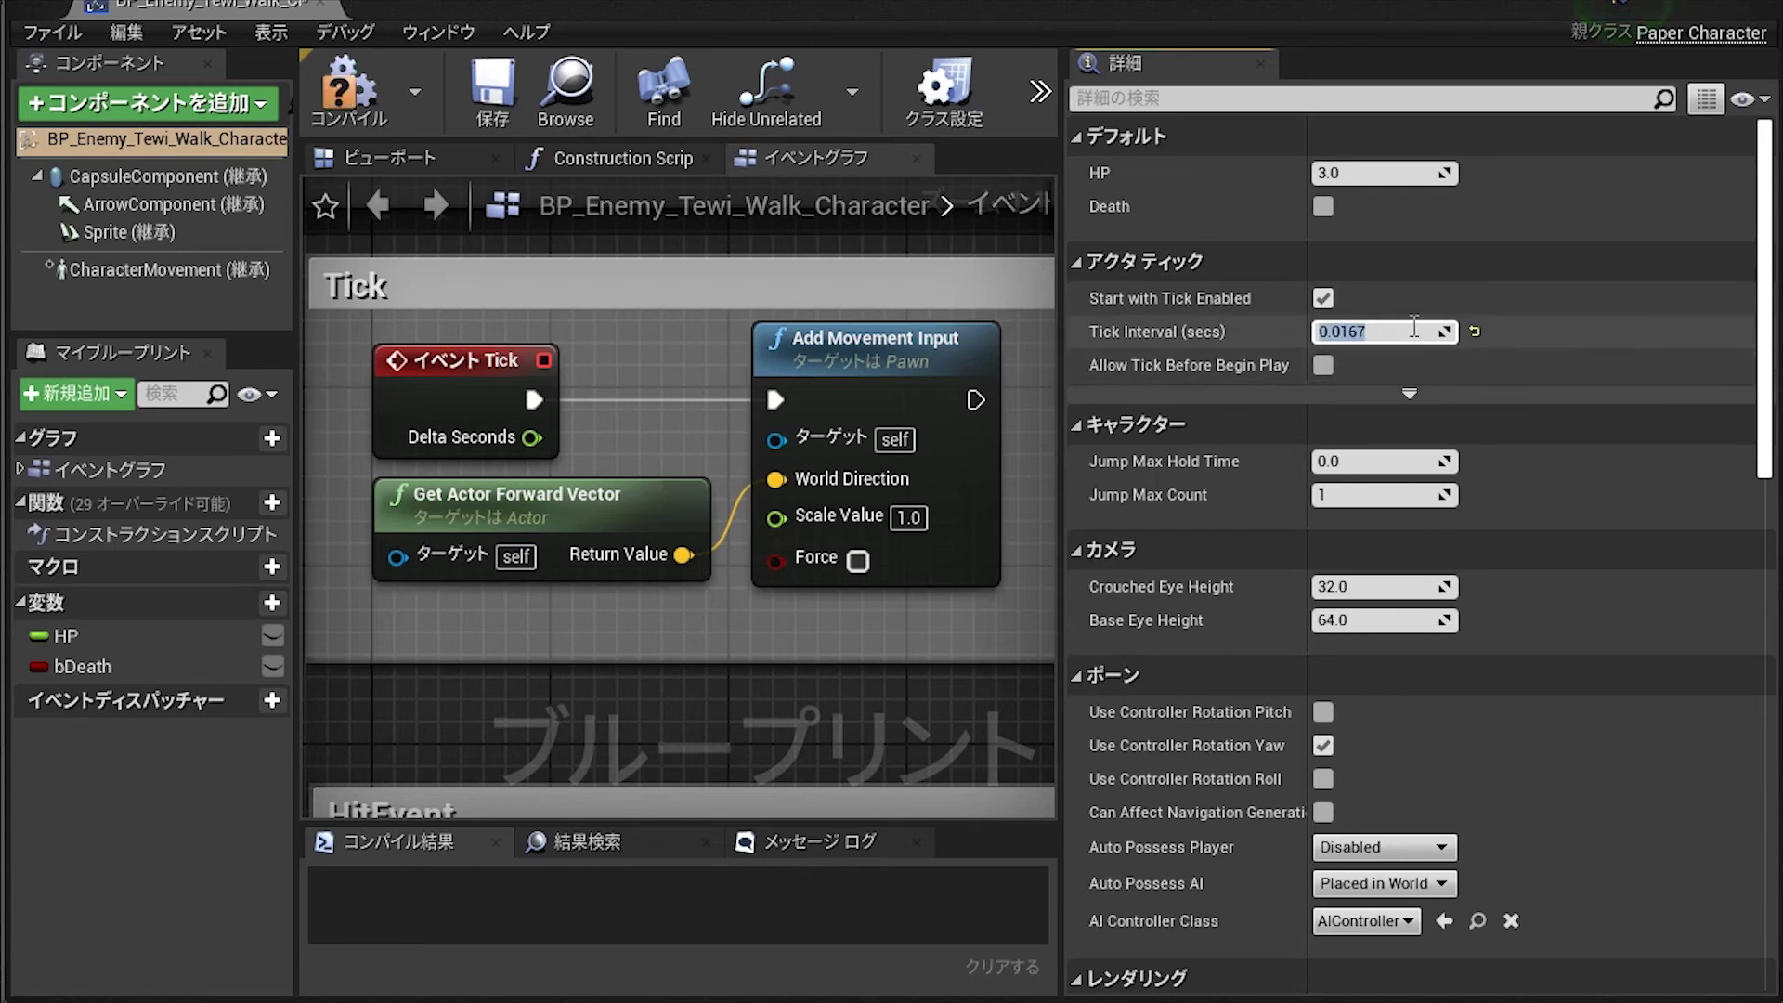
pyautogui.write('0.0333')
pyautogui.press('Return')
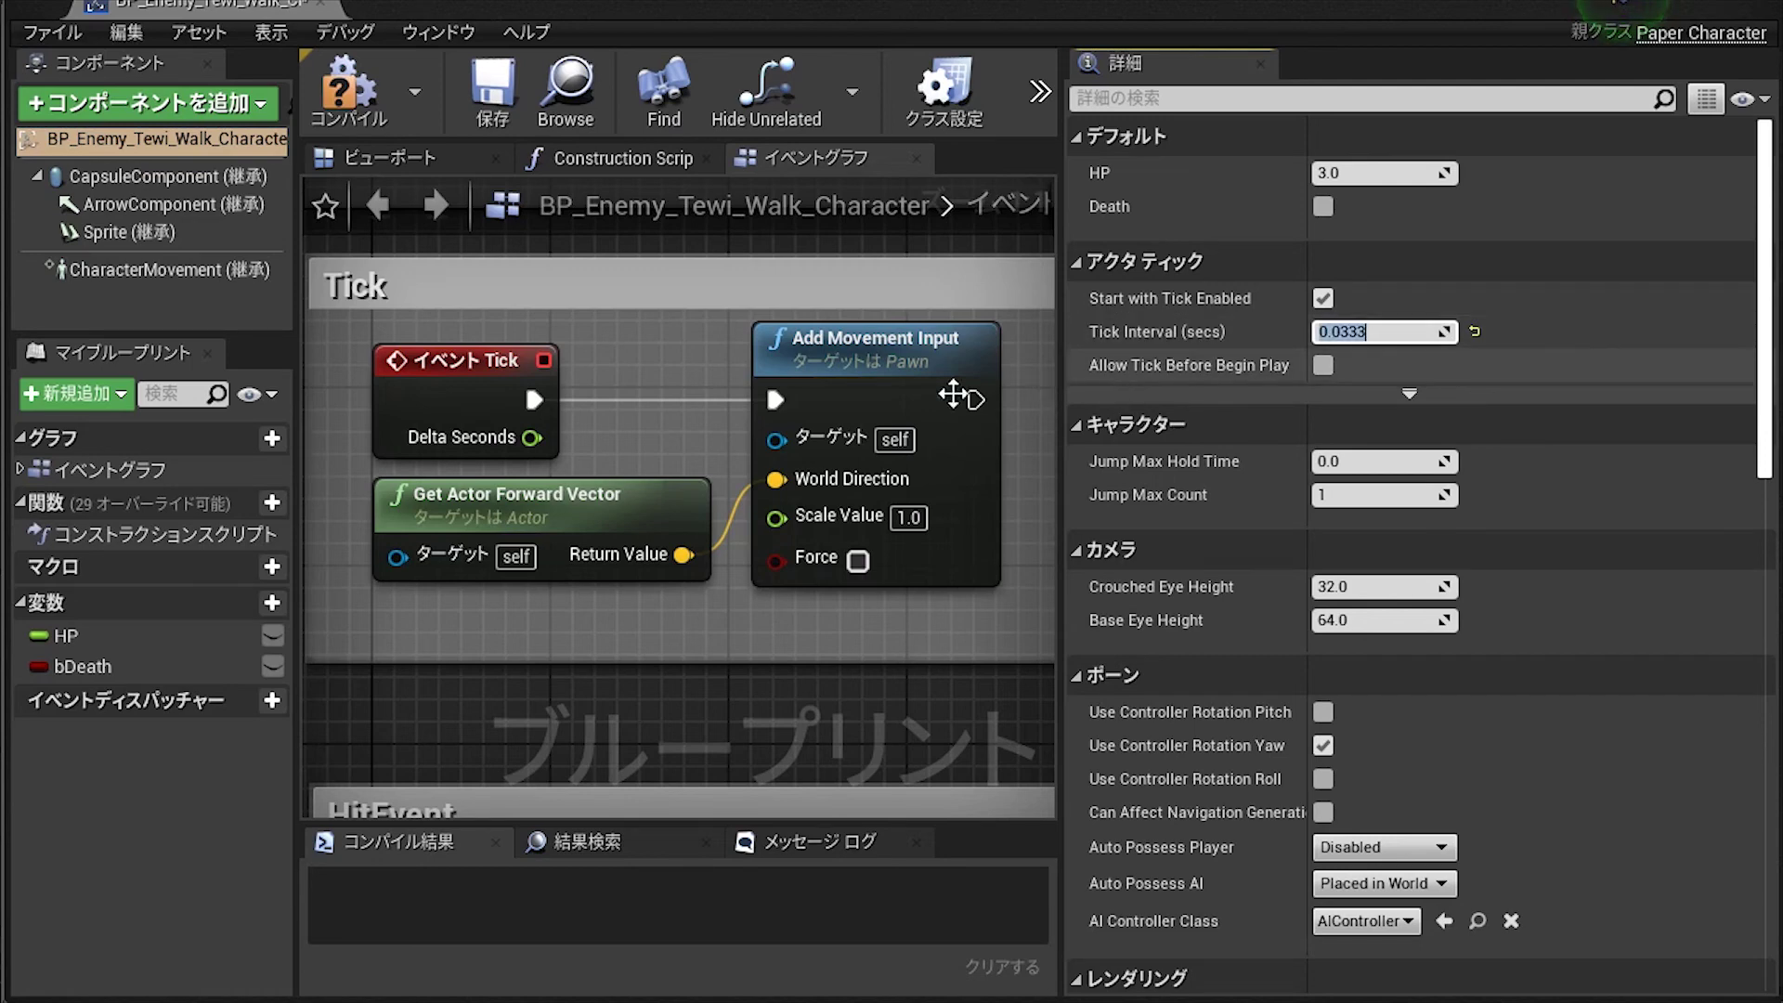
pyautogui.click(965, 652)
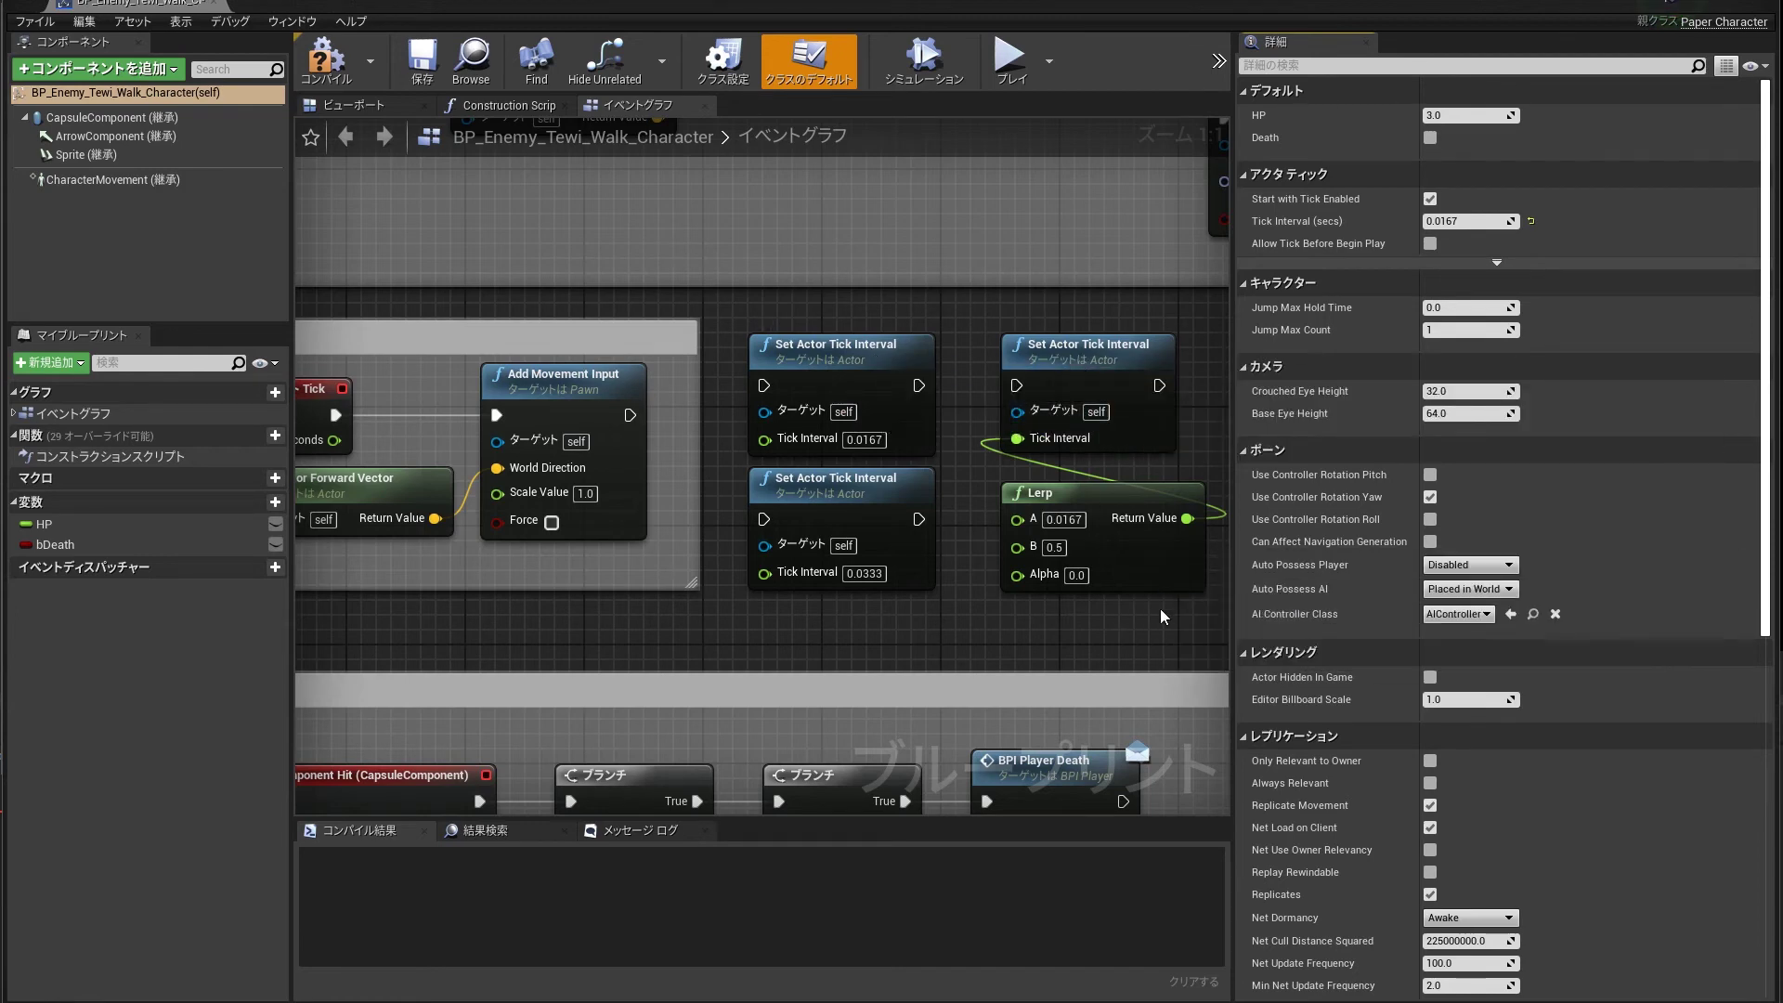
# Step: Inspect the Set Actor Tick Interval and Lerp nodes by selecting each in the graph
pyautogui.moveTo(1161, 609); pyautogui.dragTo(864, 415)
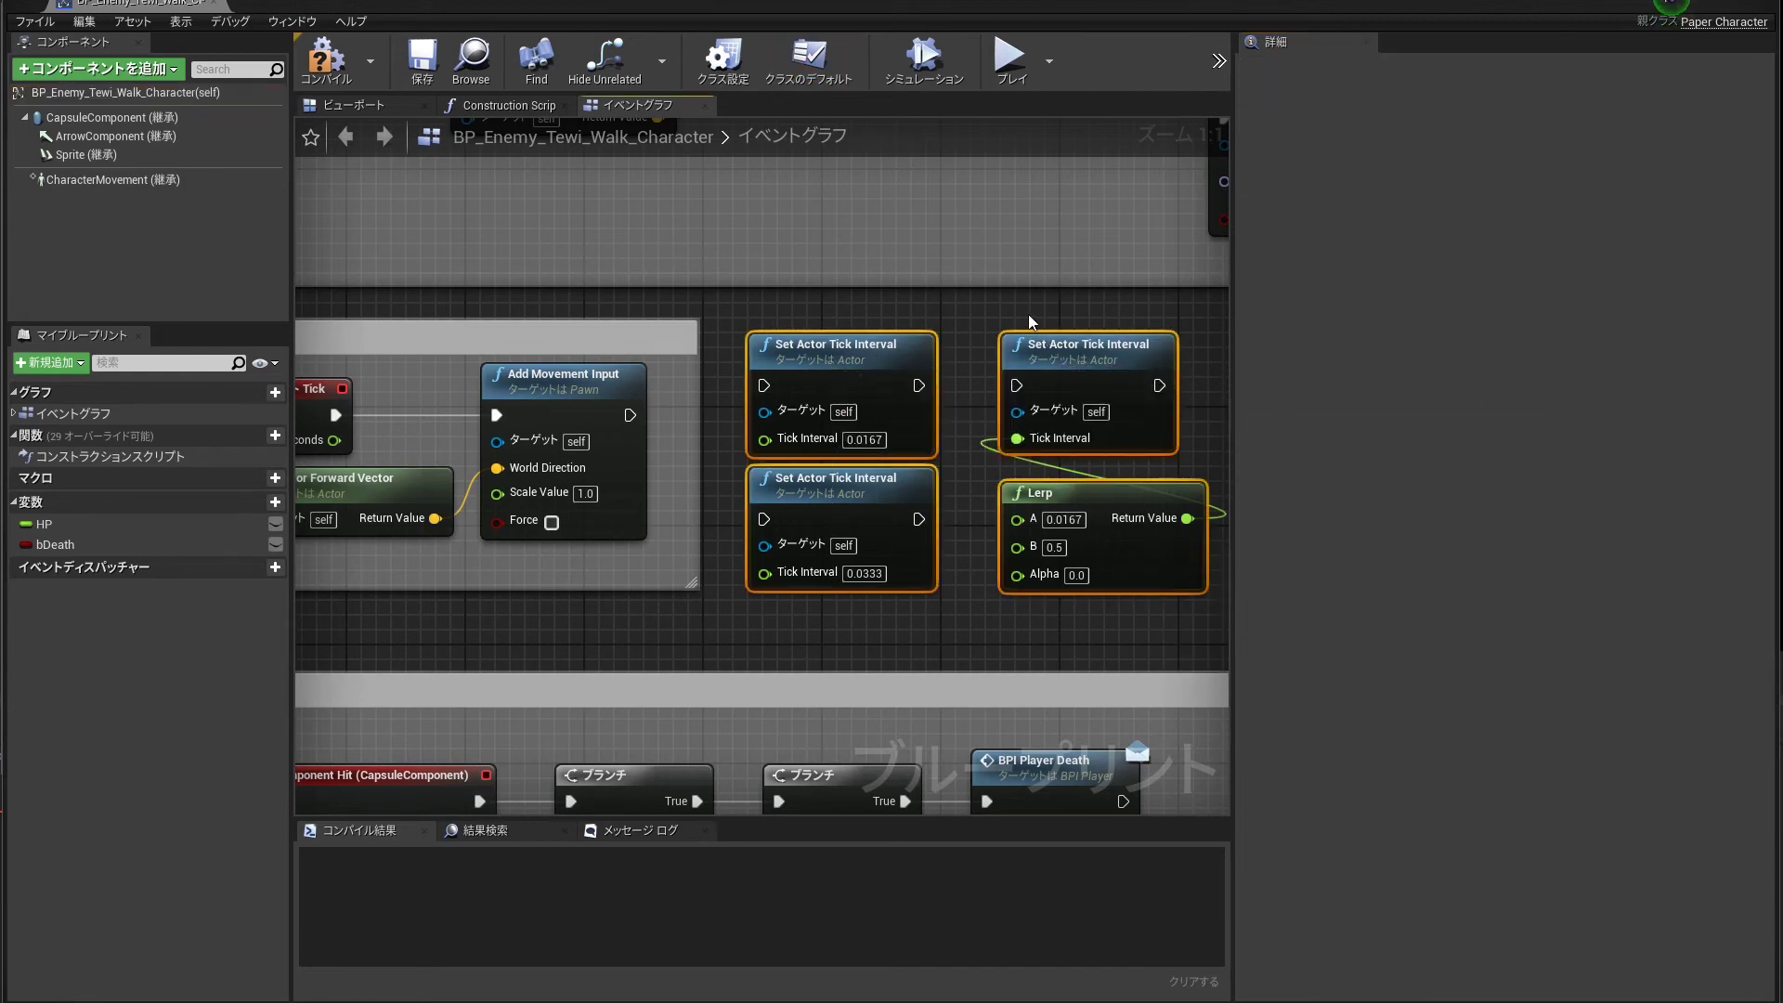
pyautogui.click(914, 353)
pyautogui.click(887, 478)
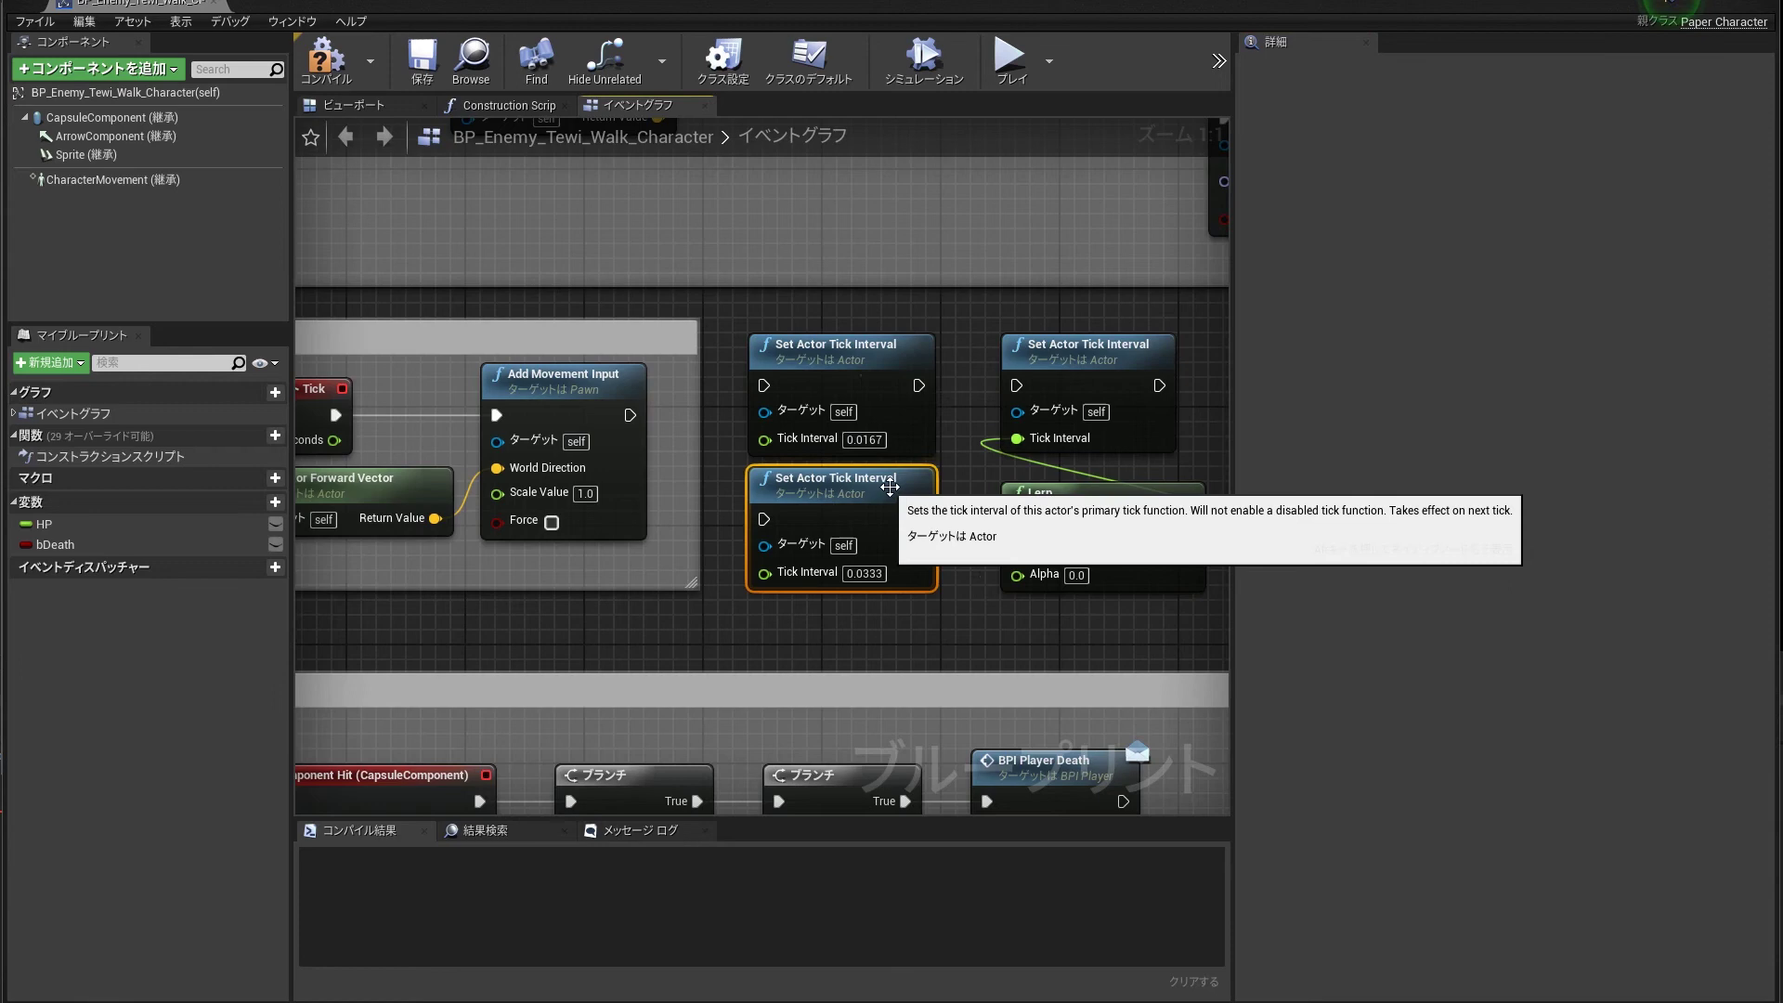
pyautogui.click(1056, 372)
pyautogui.click(1126, 550)
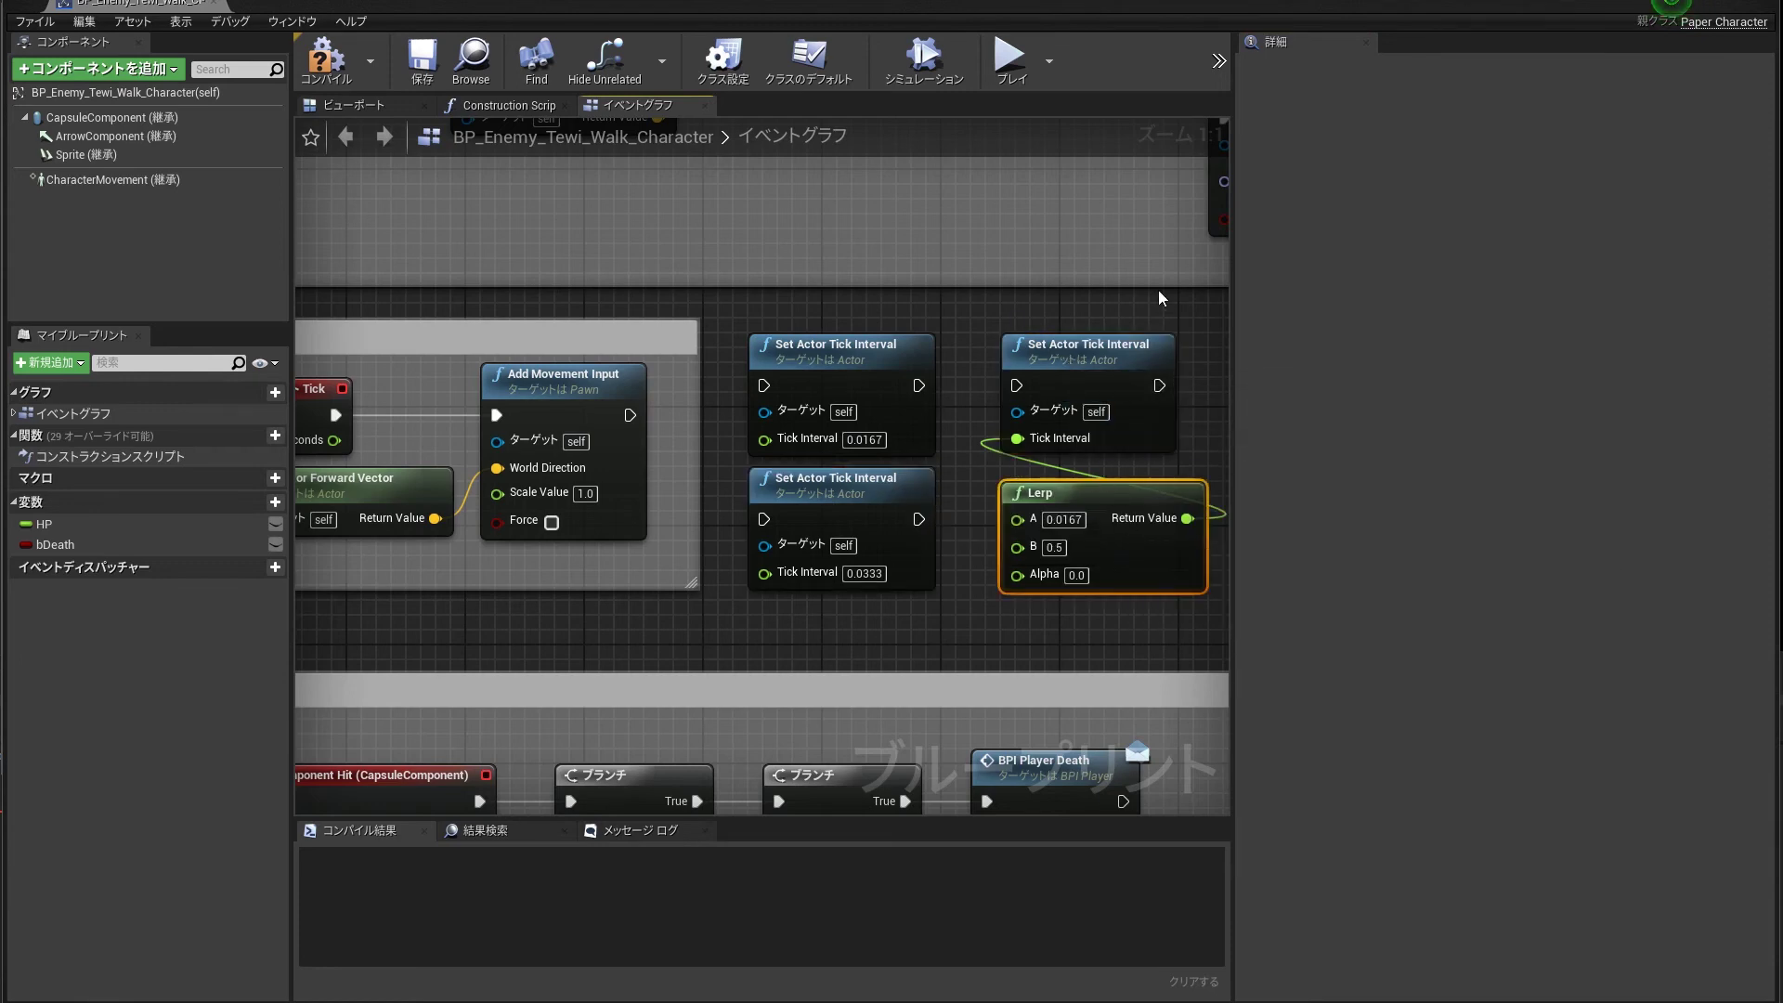
# Step: In Class Defaults, turn Start with Tick Enabled off and back on
pyautogui.click(836, 63)
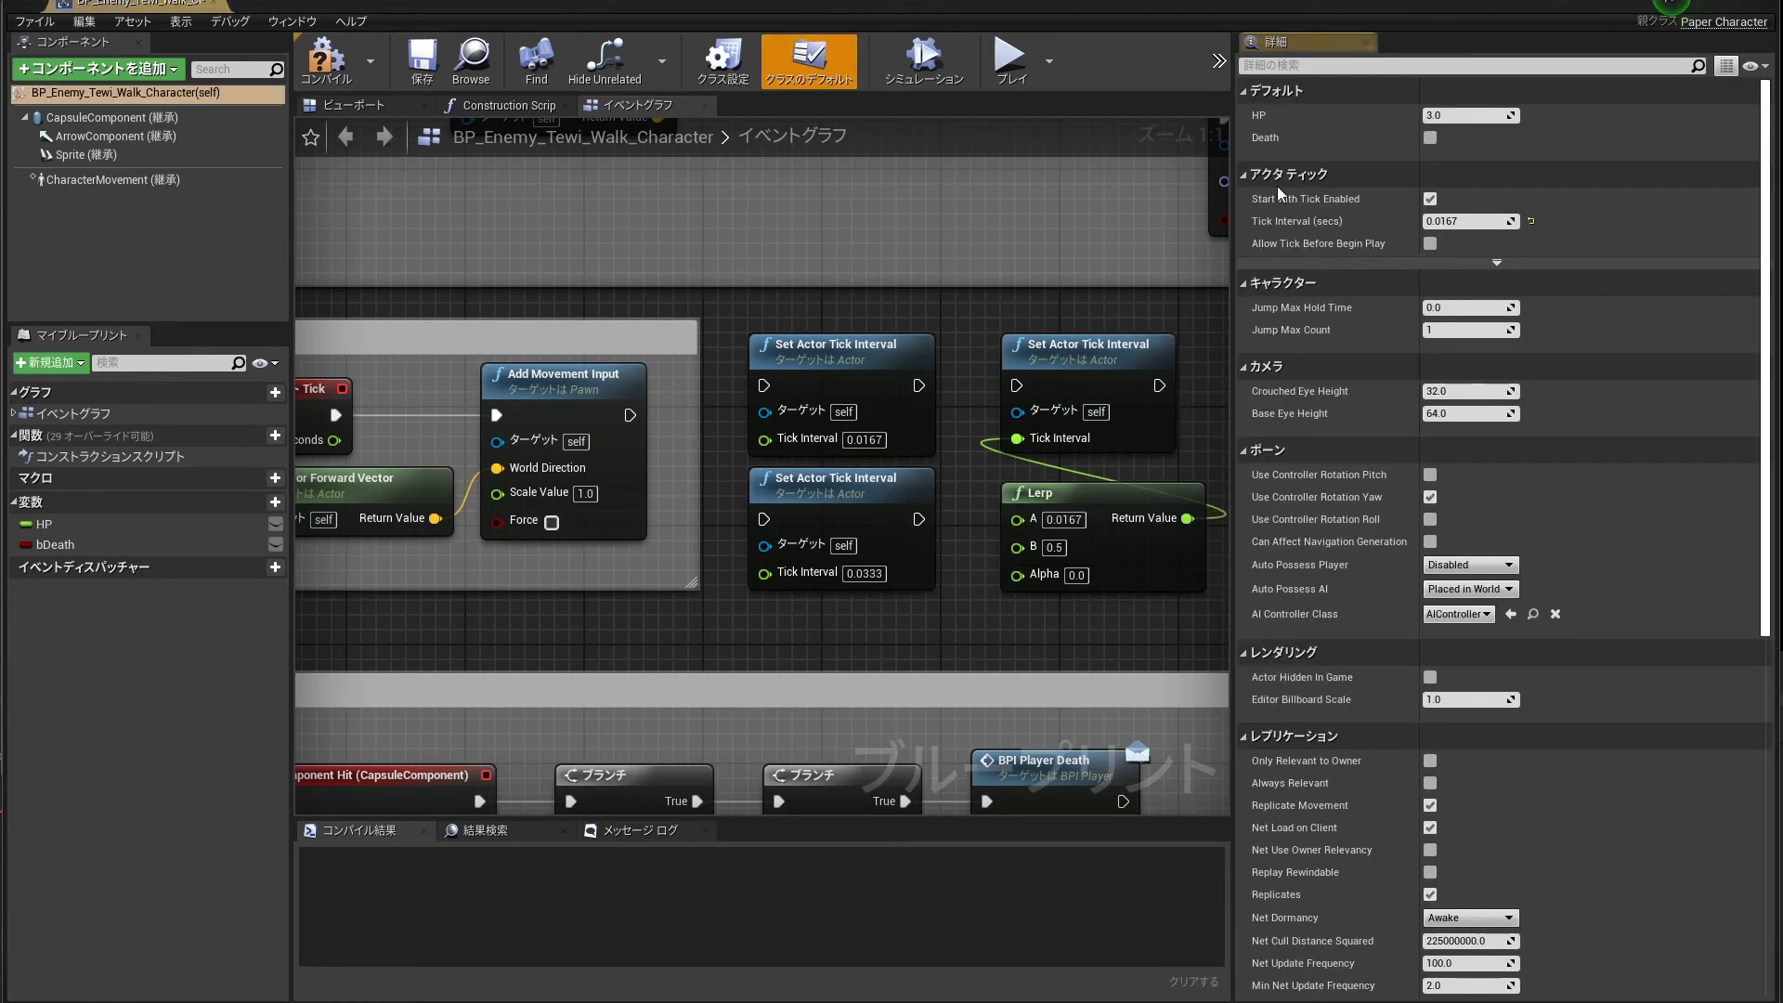
pyautogui.click(1487, 220)
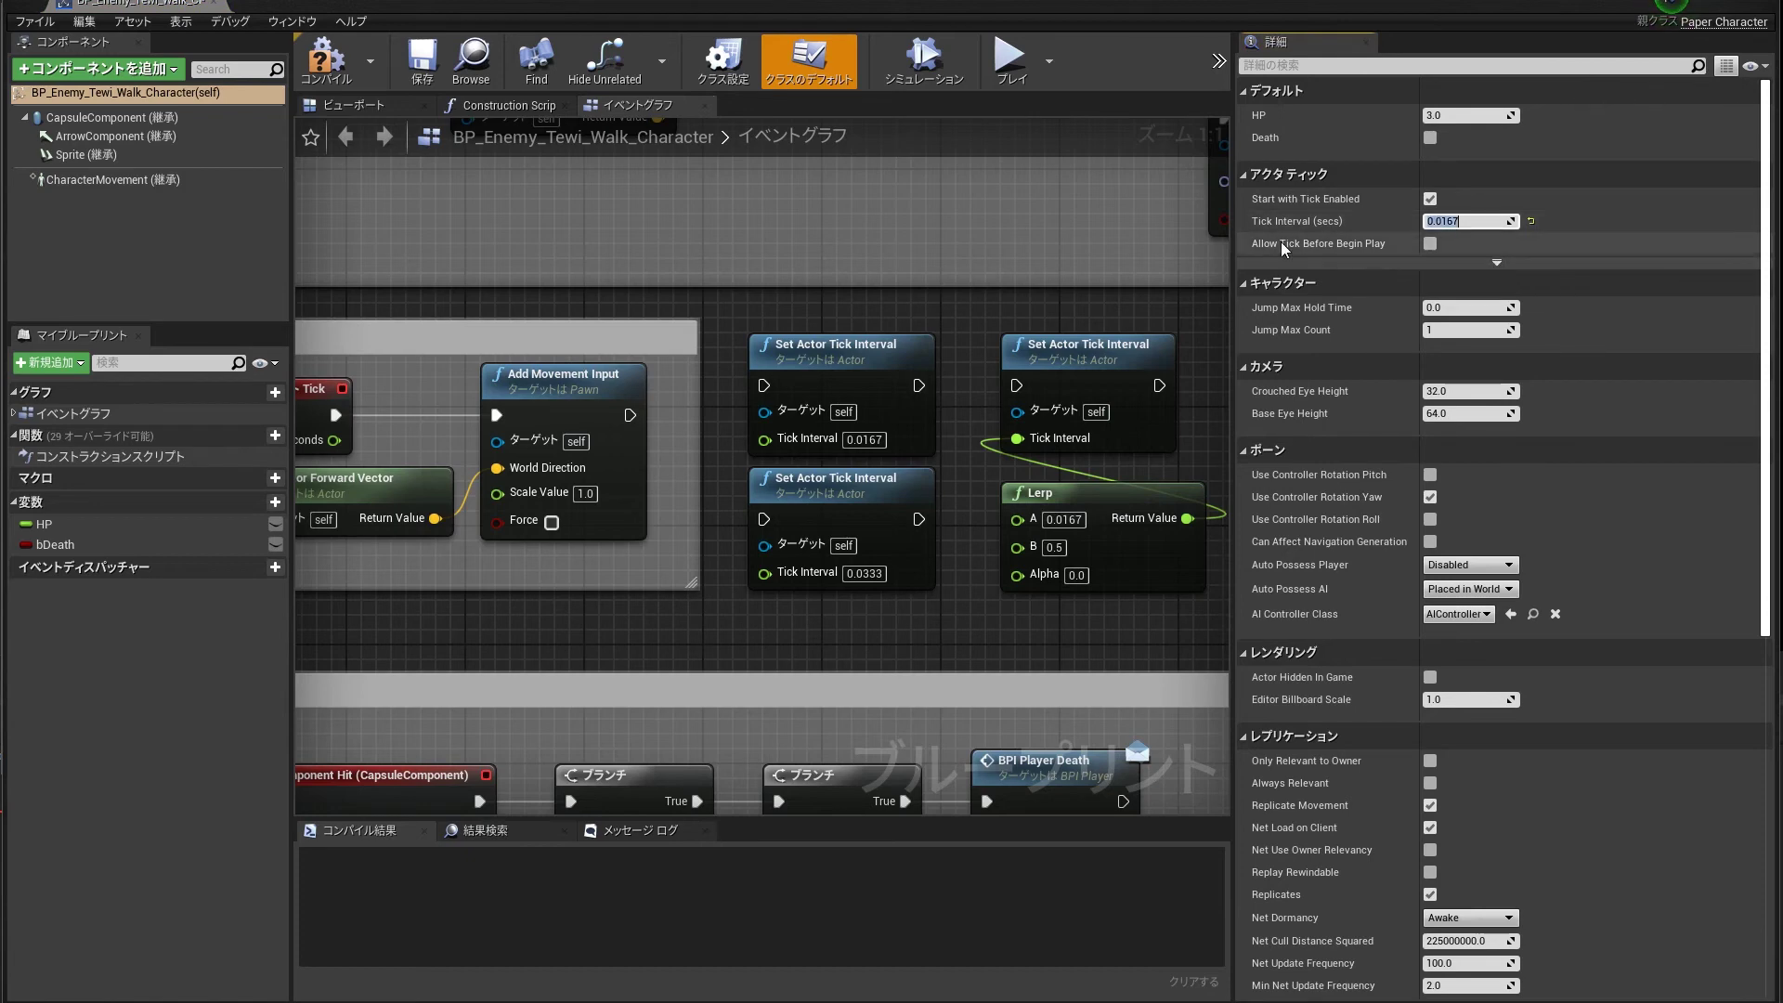
pyautogui.click(1429, 199)
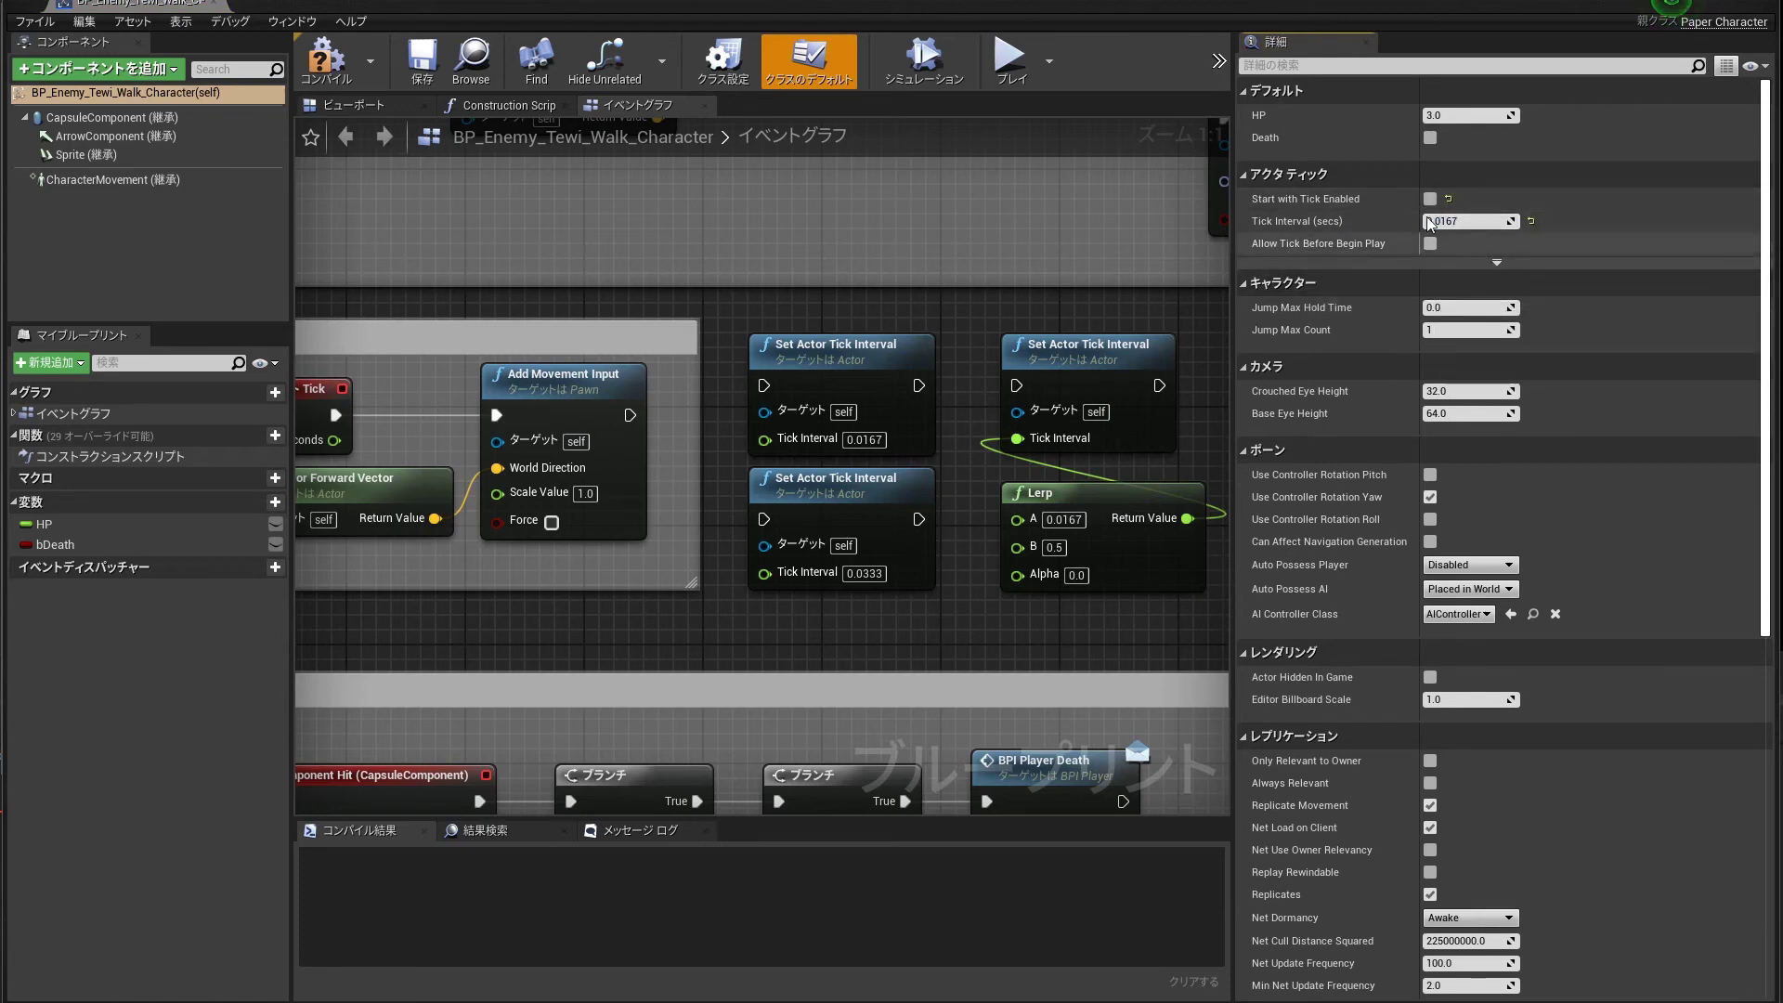
pyautogui.click(1429, 199)
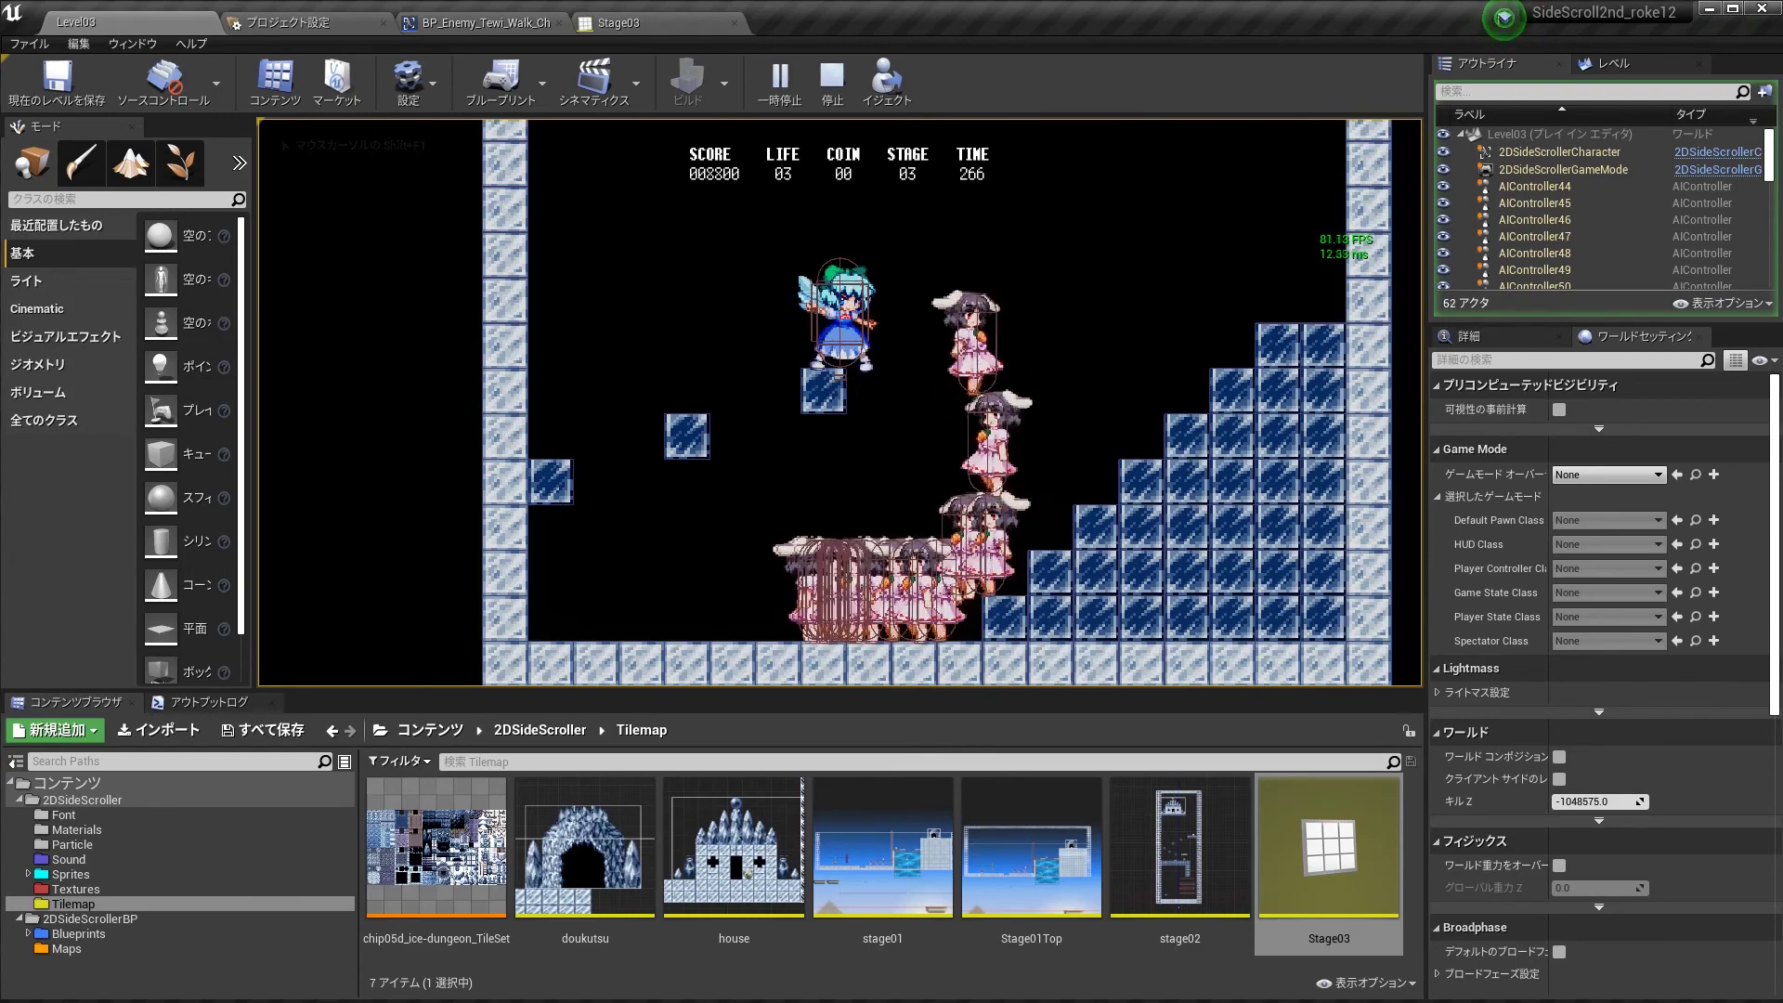
# Step: Fire the player's ice crystal attack with the X key during play
pyautogui.press('x')
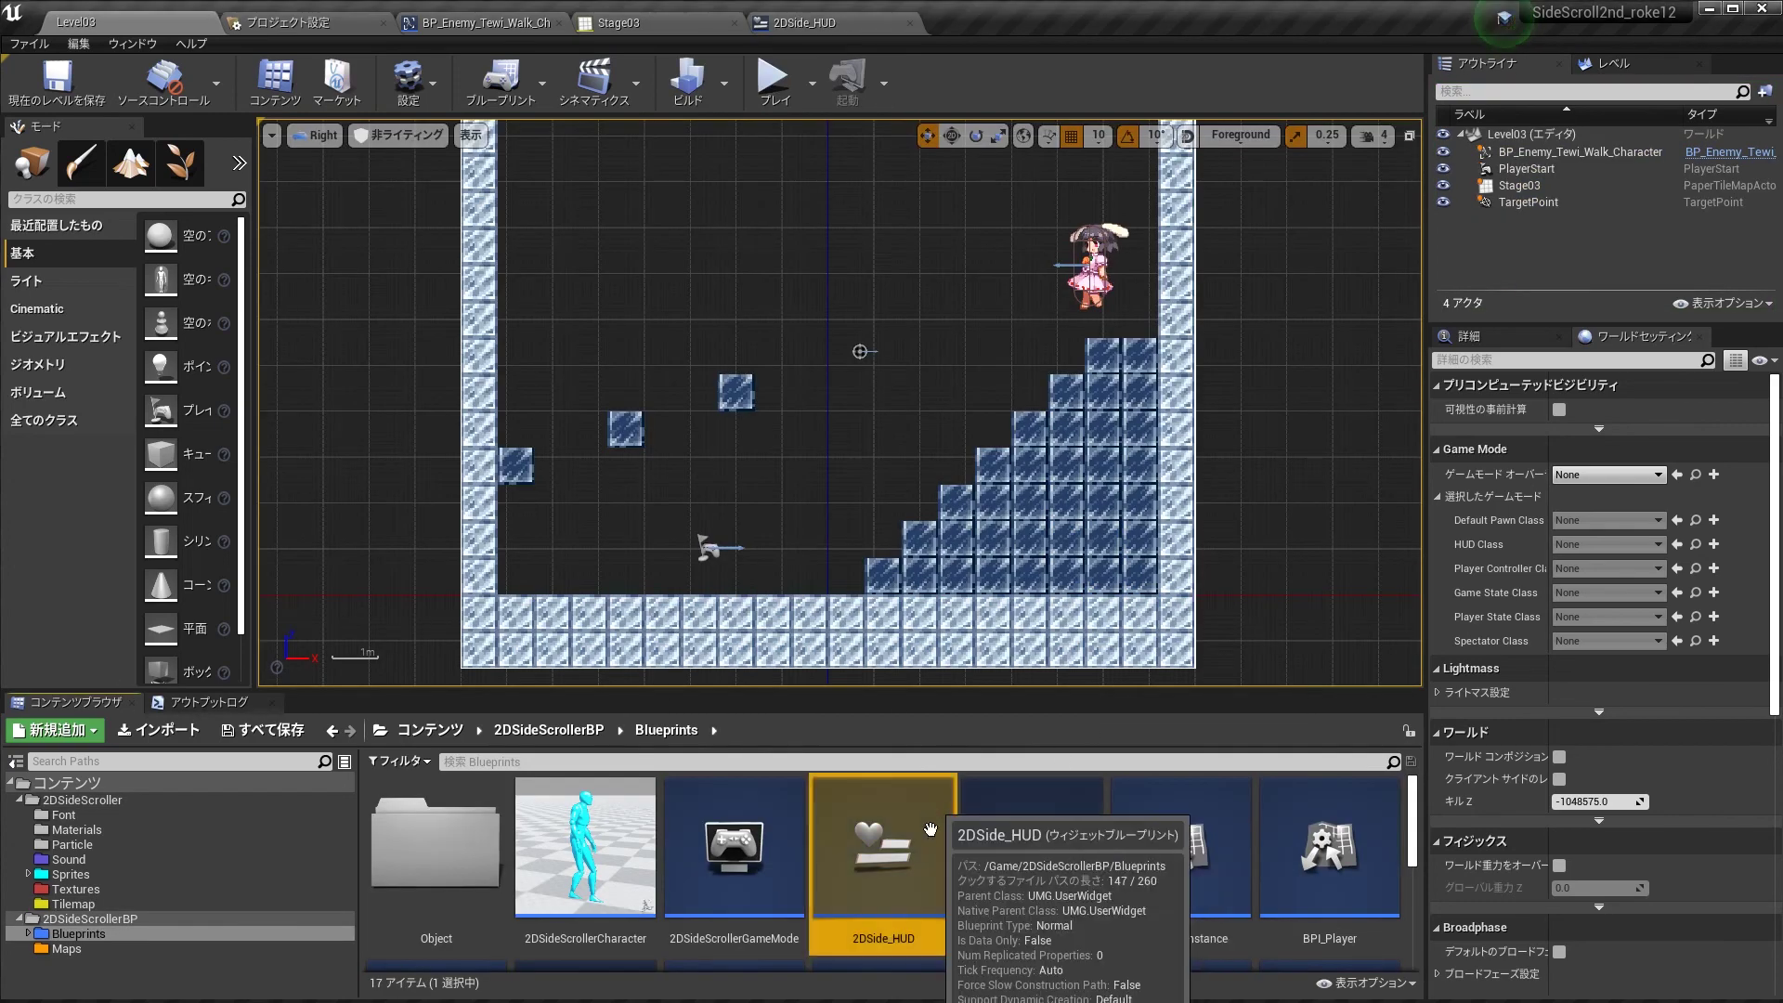
# Step: Open the 2DSide_HUD widget, zoom the Designer, and inspect the LIFE 03 text's details
pyautogui.doubleClick(934, 836)
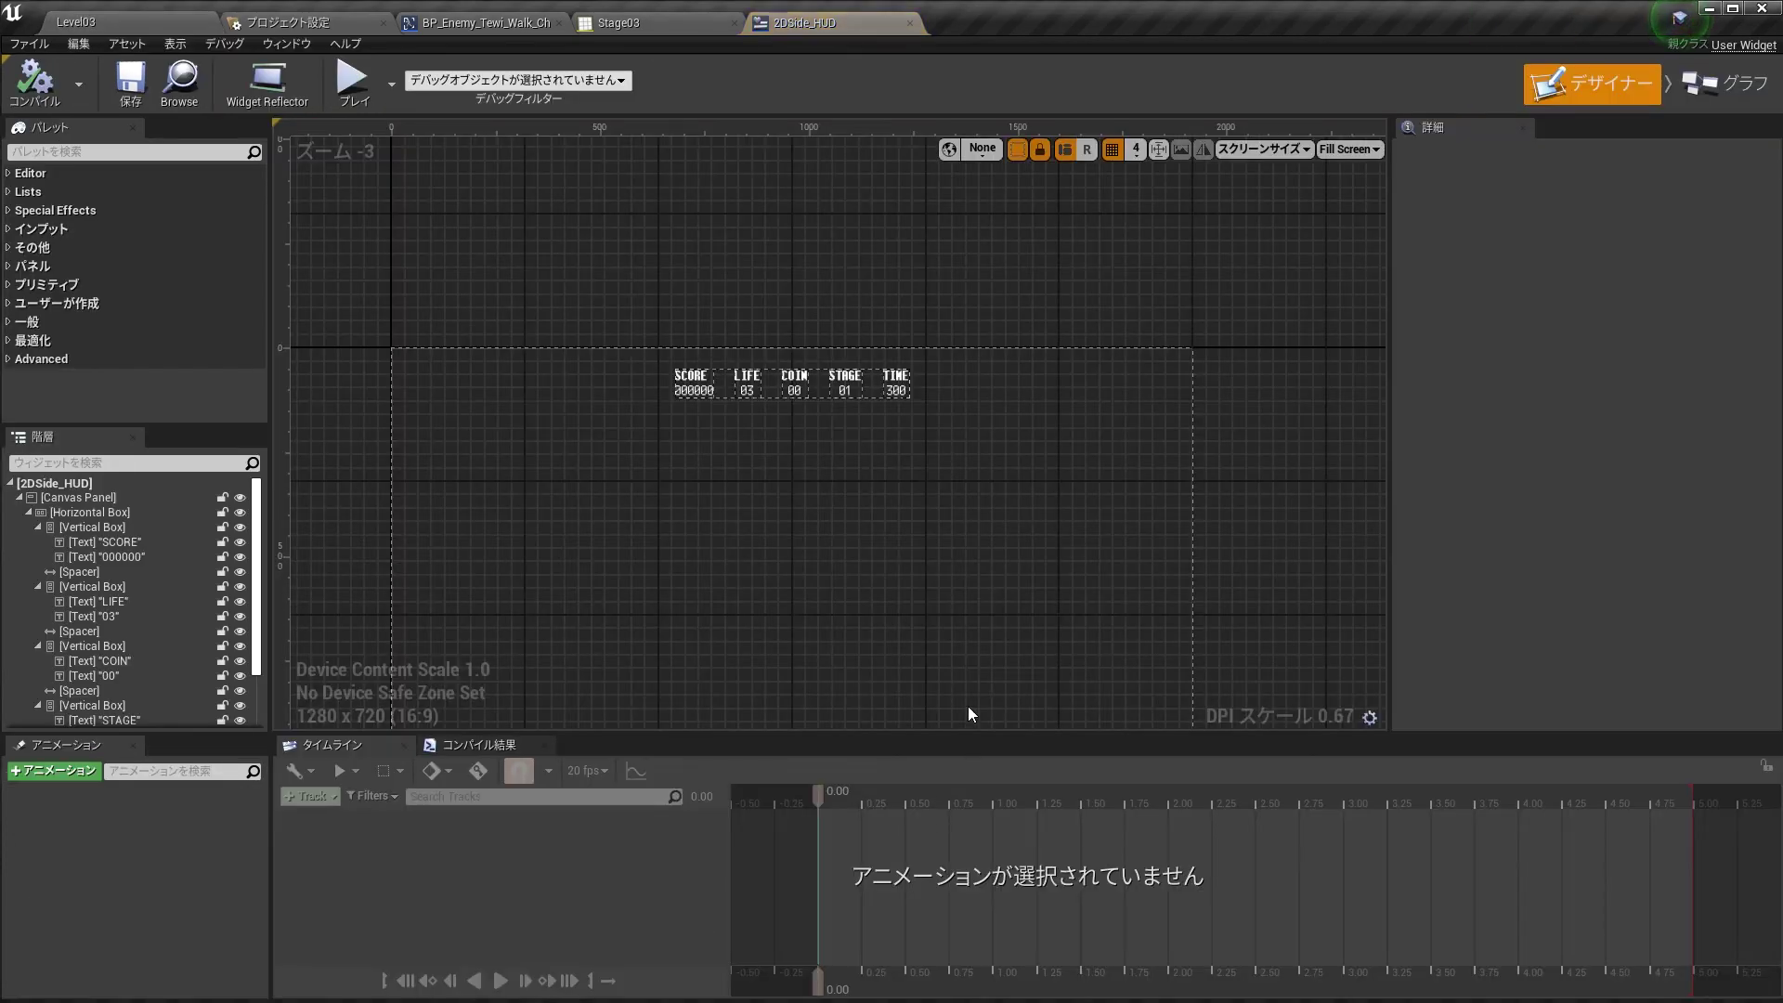
pyautogui.scroll(1, 890, 454)
pyautogui.scroll(7, 877, 415)
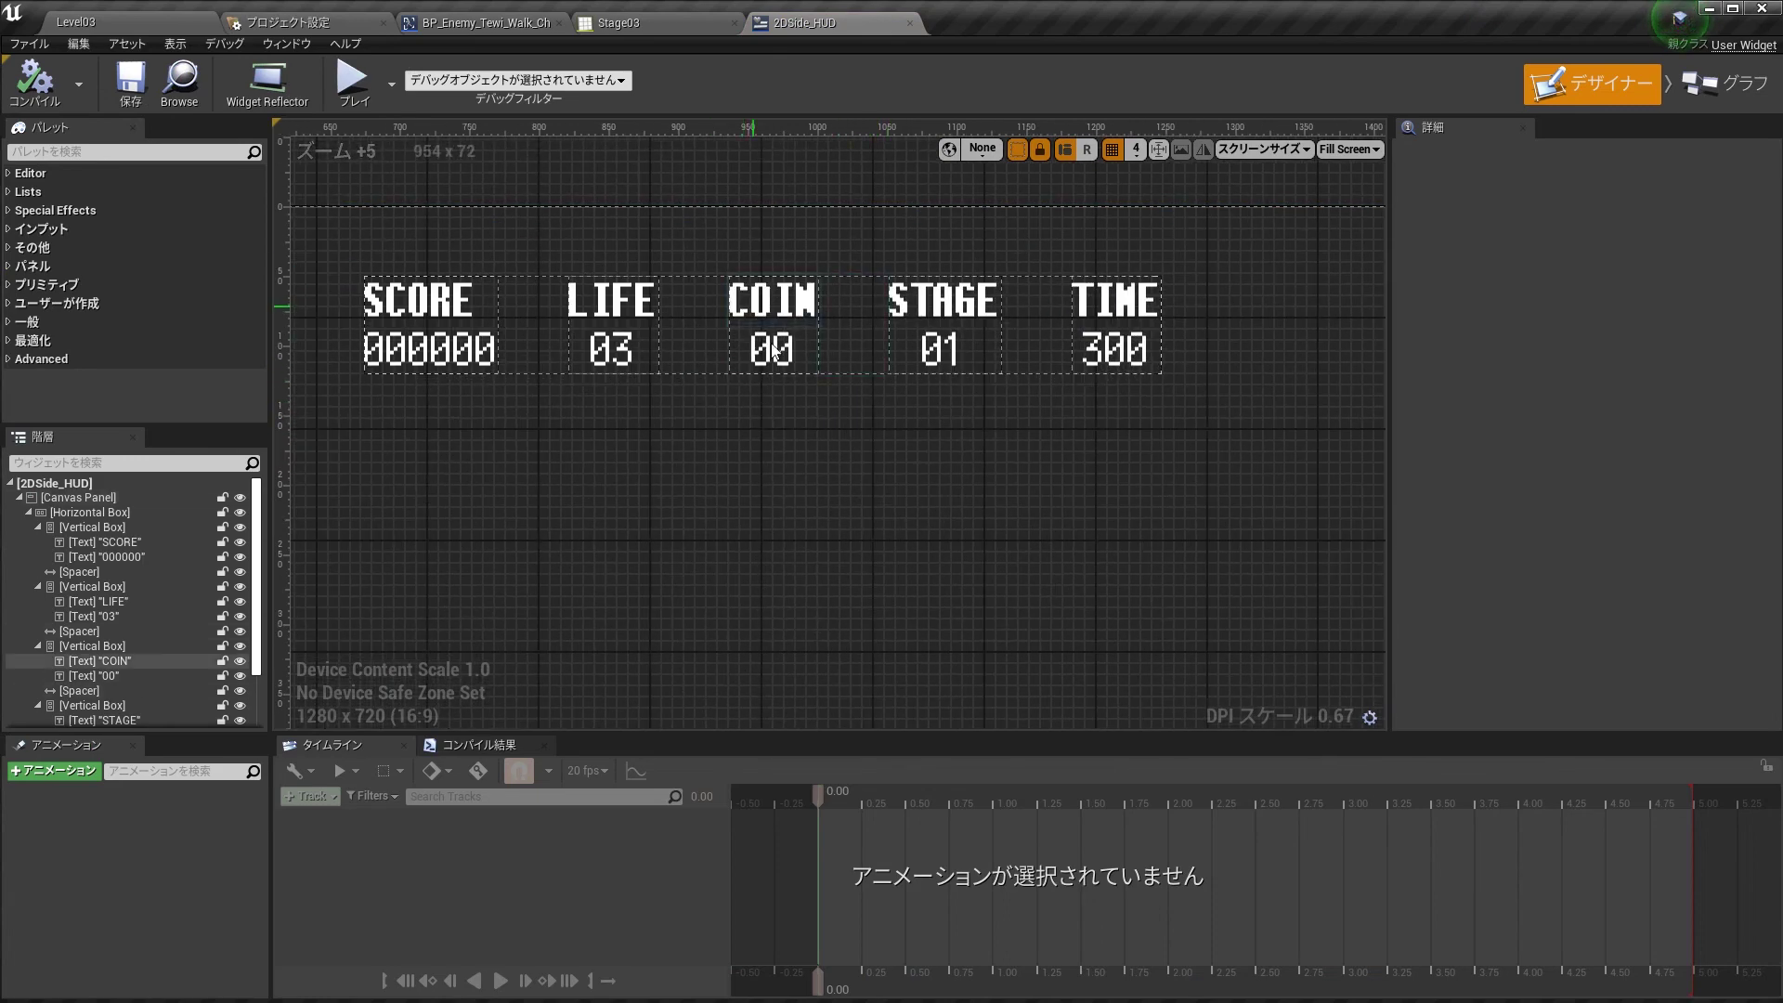
pyautogui.click(580, 352)
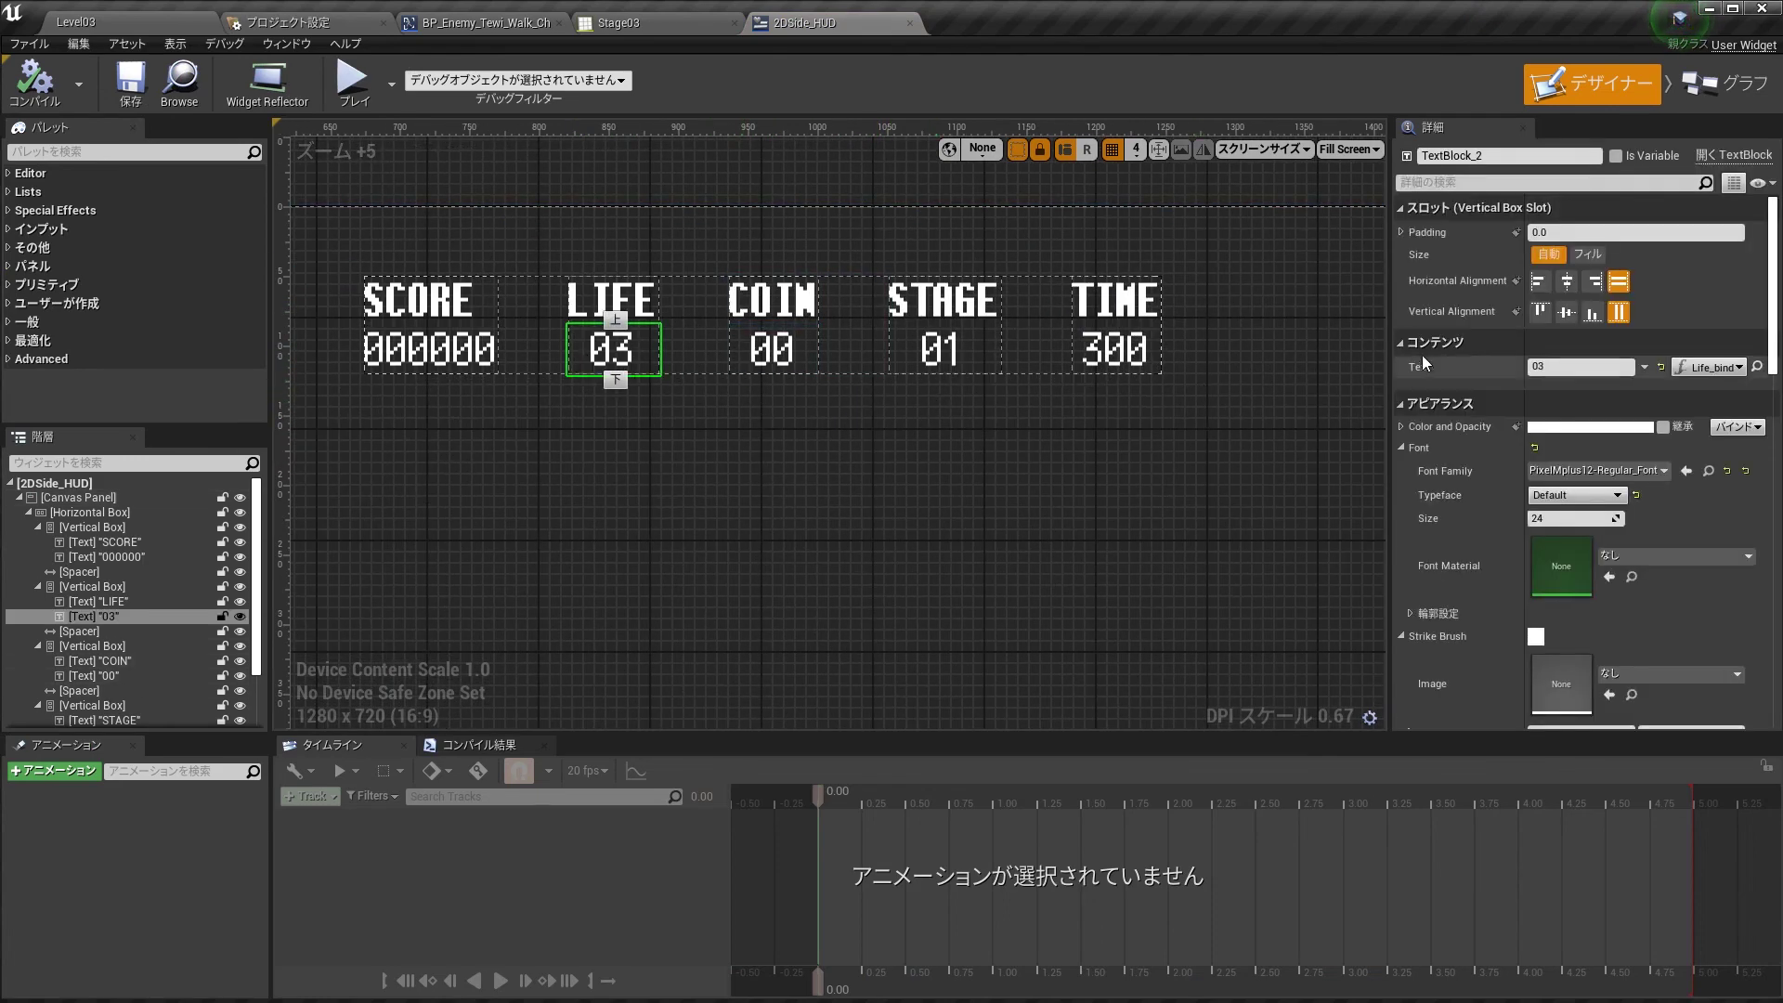
pyautogui.moveTo(1390, 357); pyautogui.dragTo(1069, 366)
# Step: Check the COIN 00 text's bind function options, then view the Life Bind graph
pyautogui.click(778, 358)
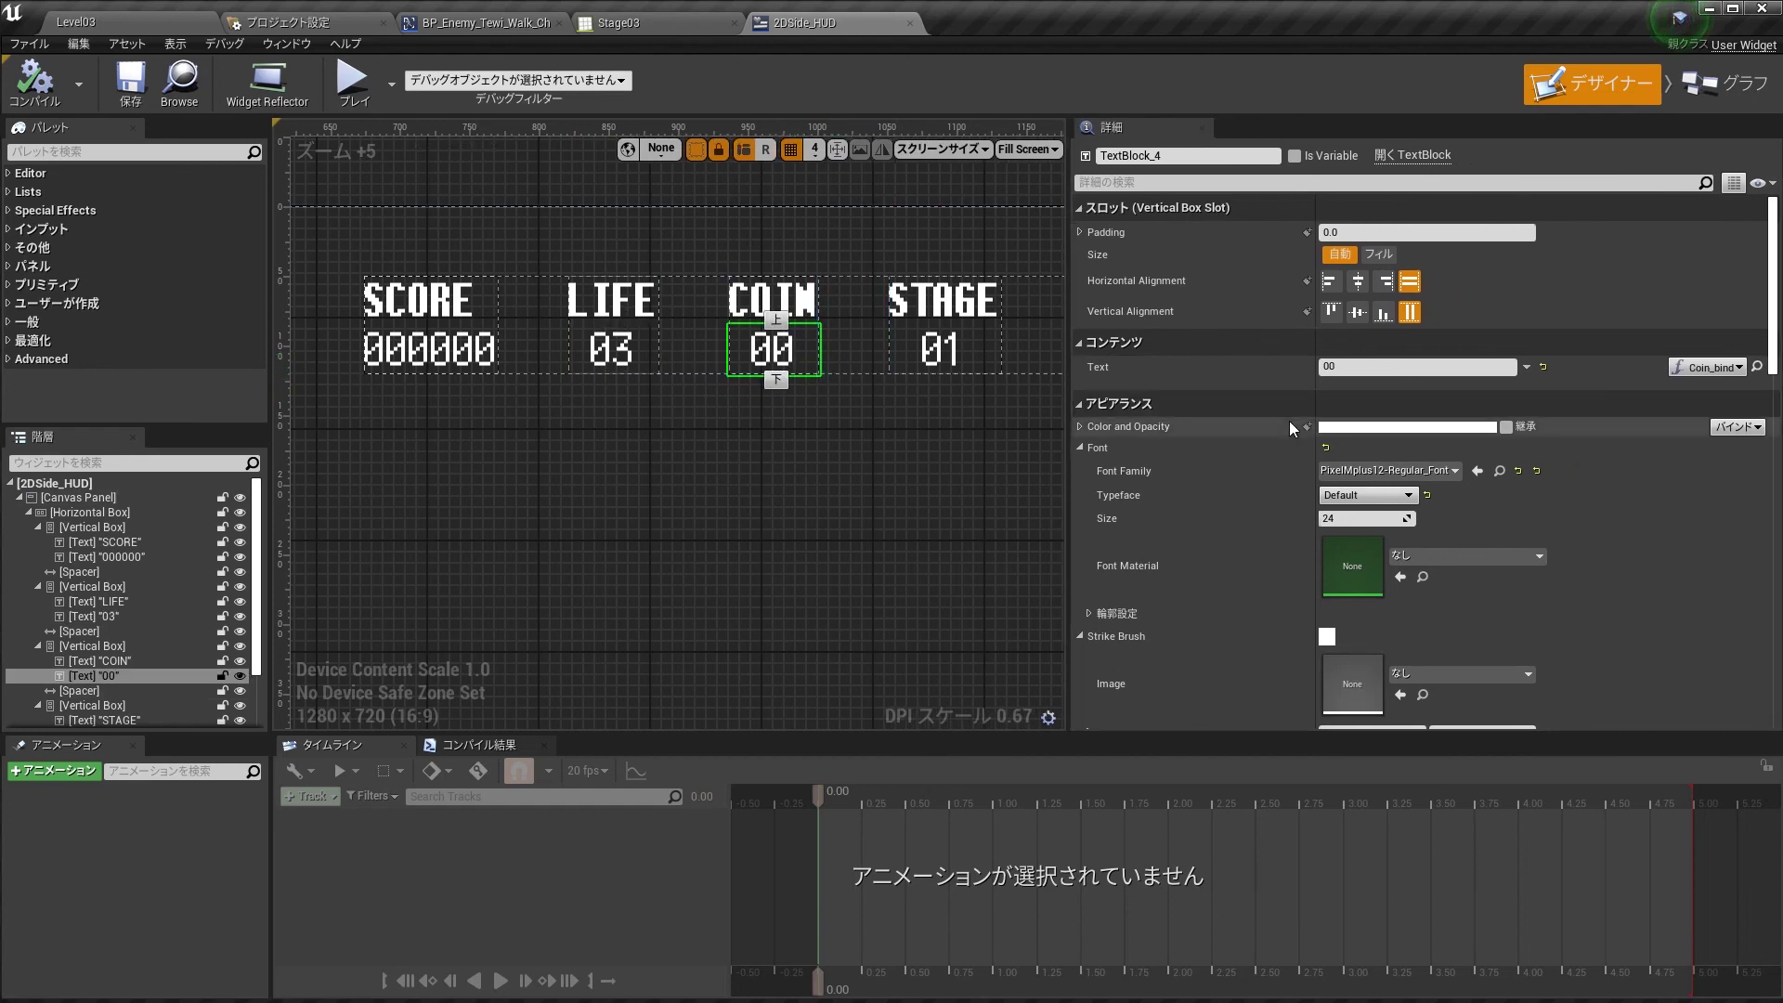
pyautogui.click(1698, 369)
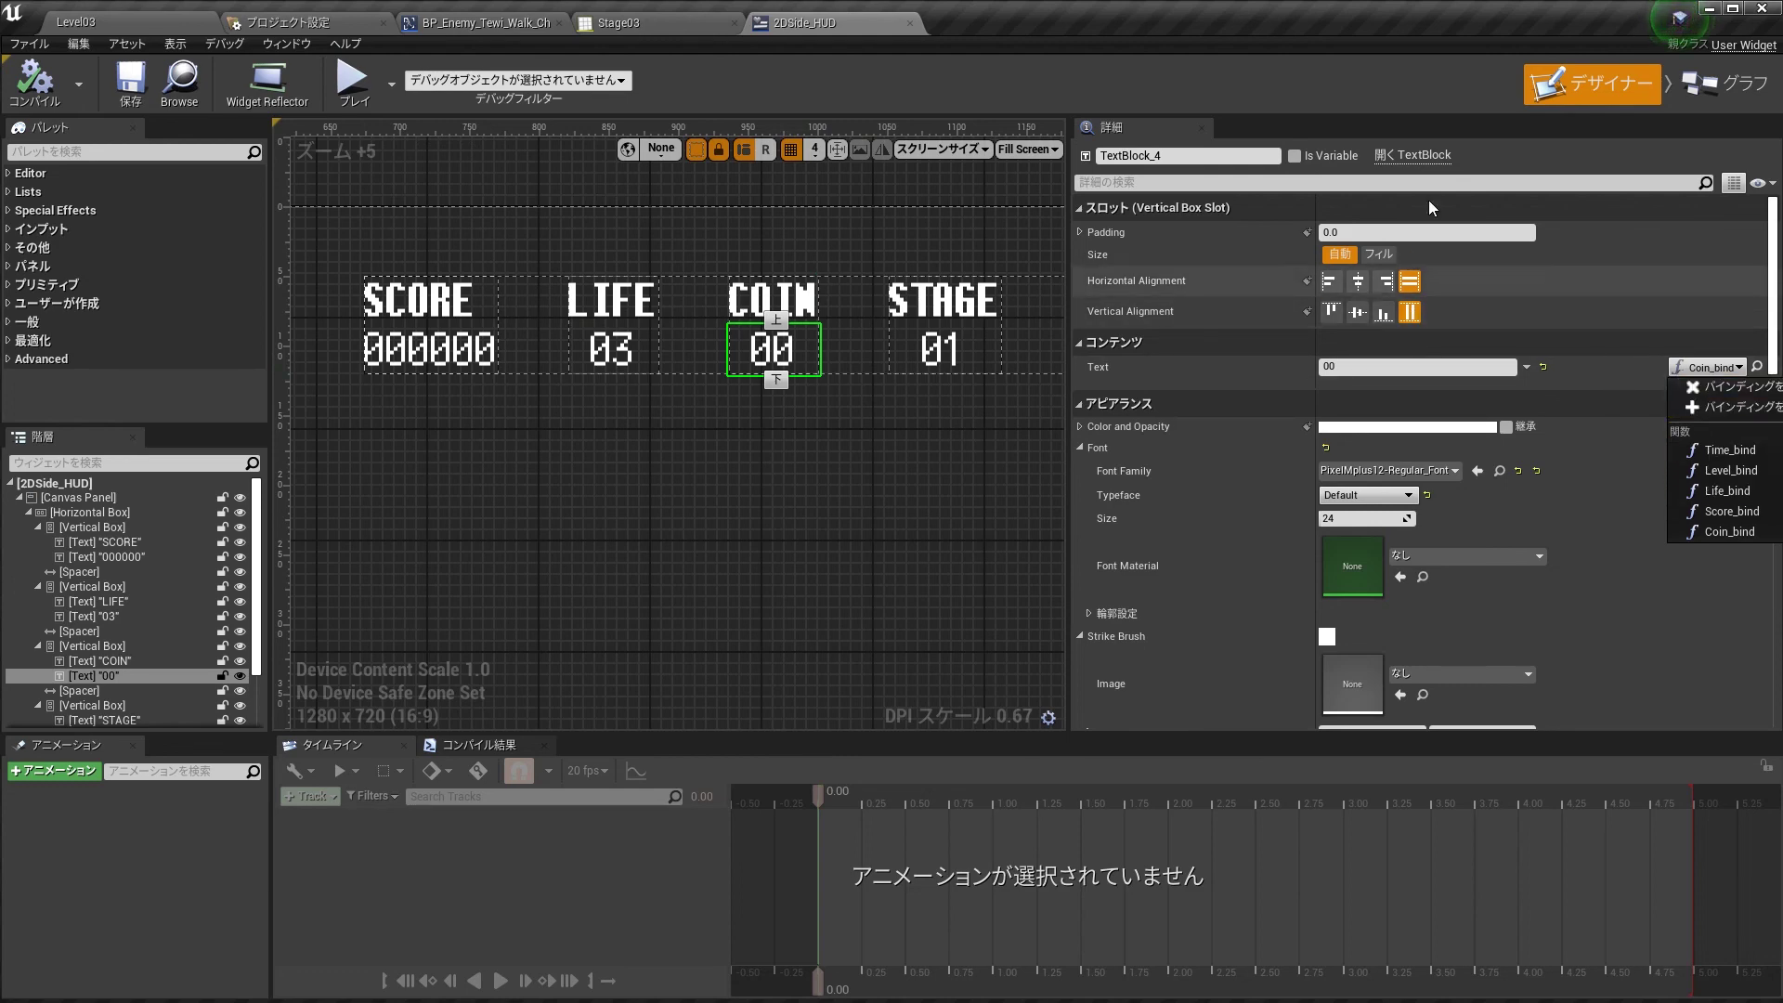
pyautogui.click(1694, 93)
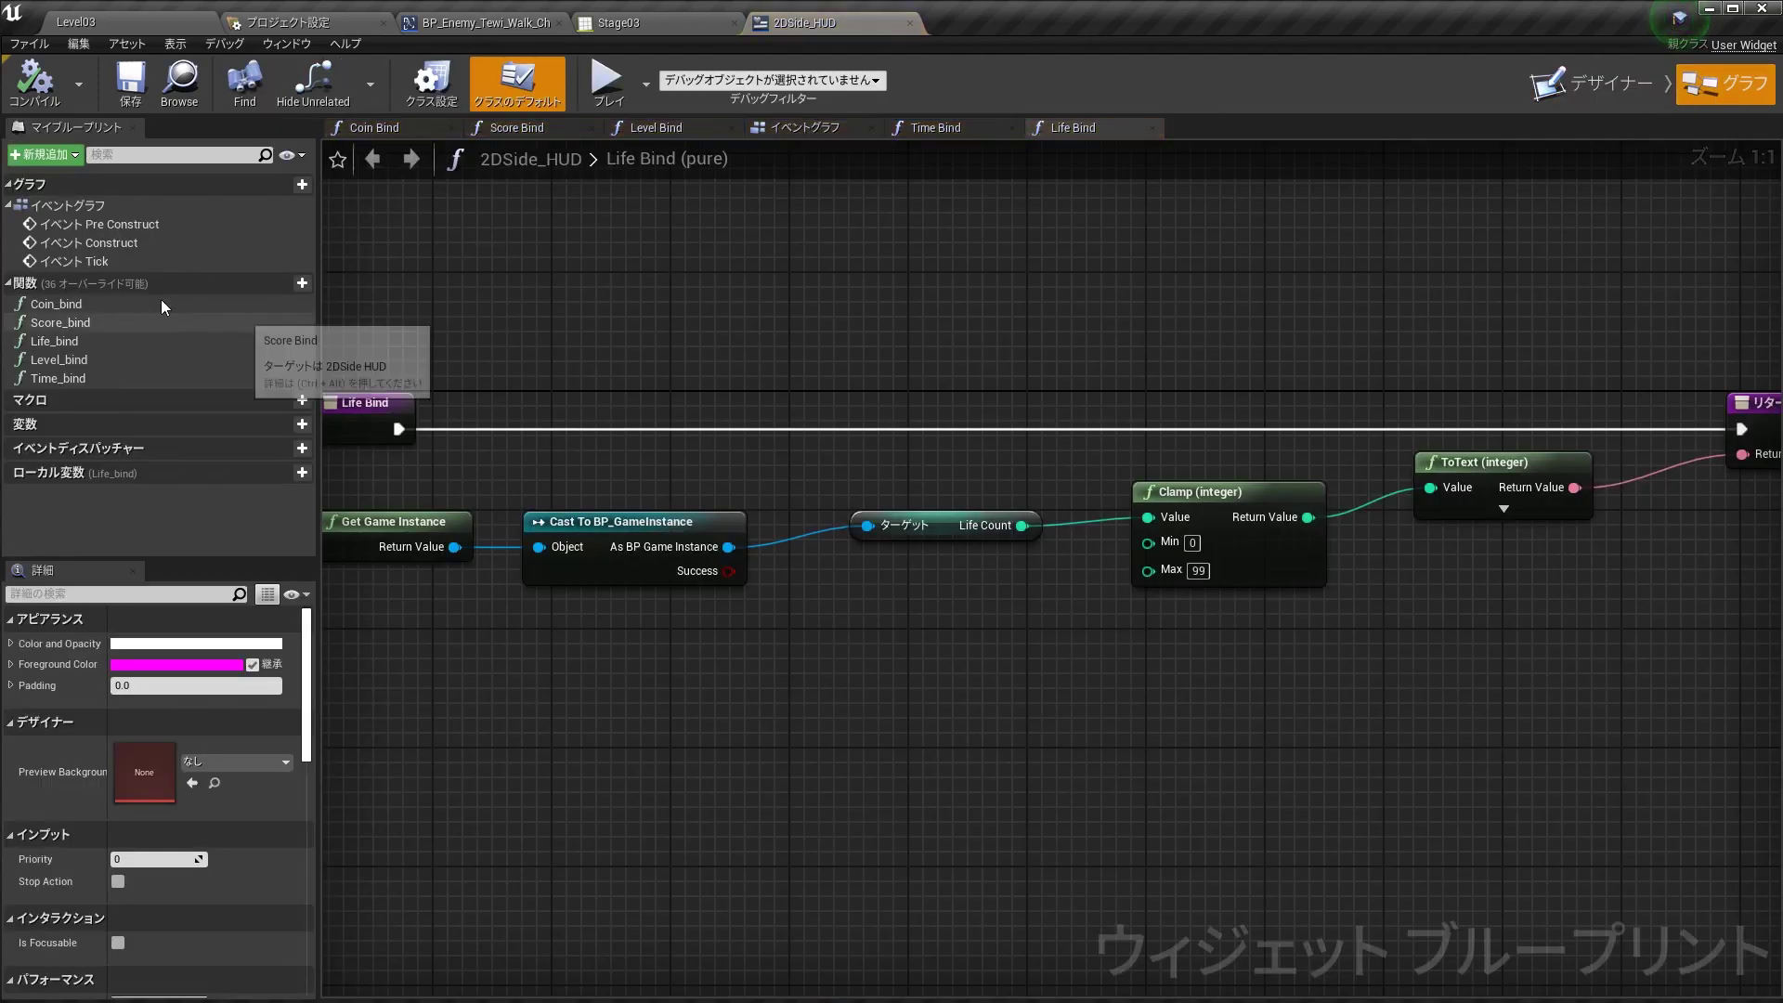